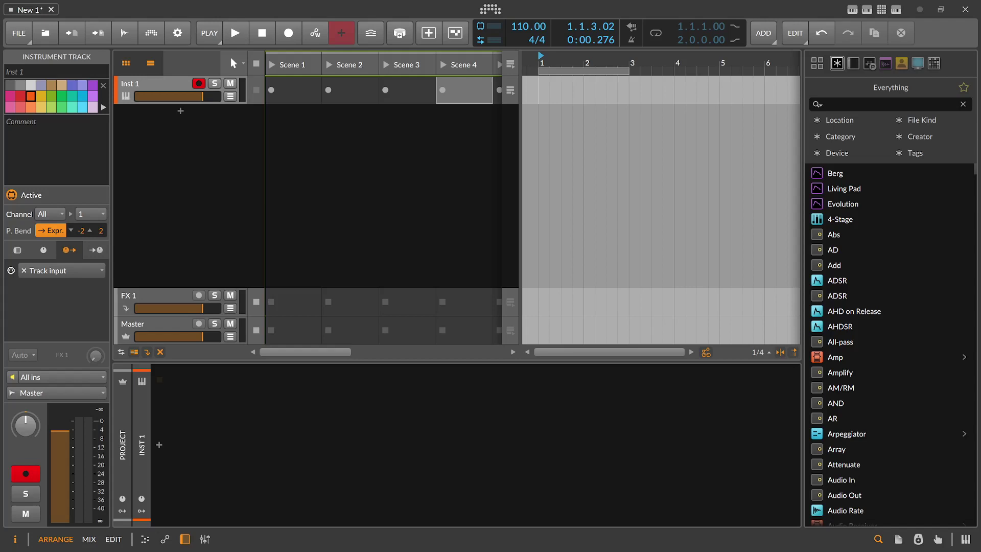
Insert a Poly Grid device on the Inst 1 track and open its patch editor.
click(165, 85)
click(160, 446)
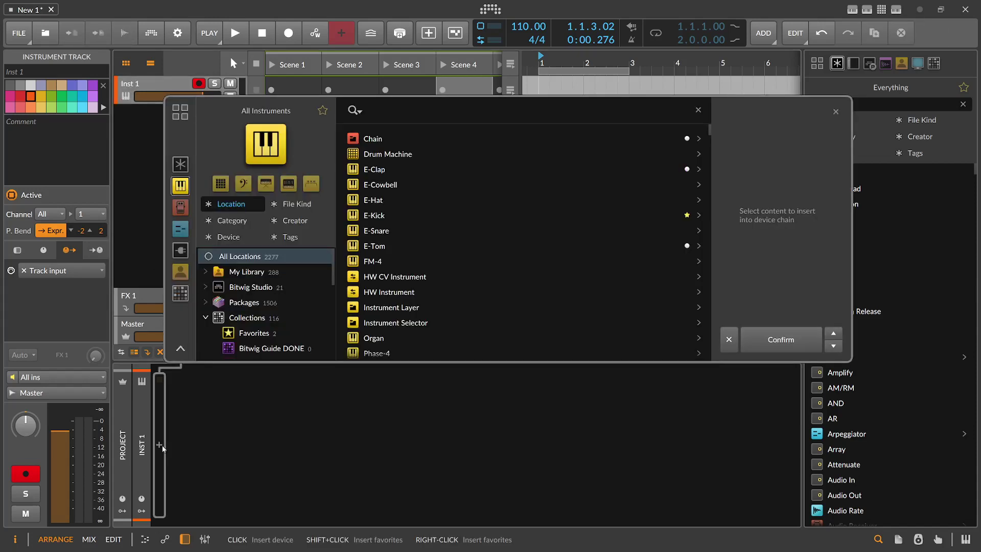
text(grid)
key(Return)
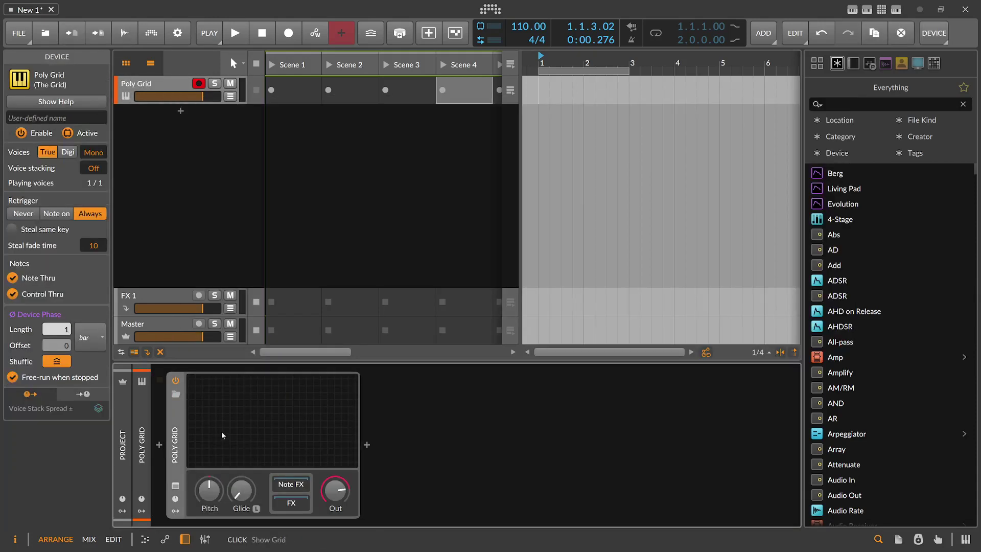
click(233, 424)
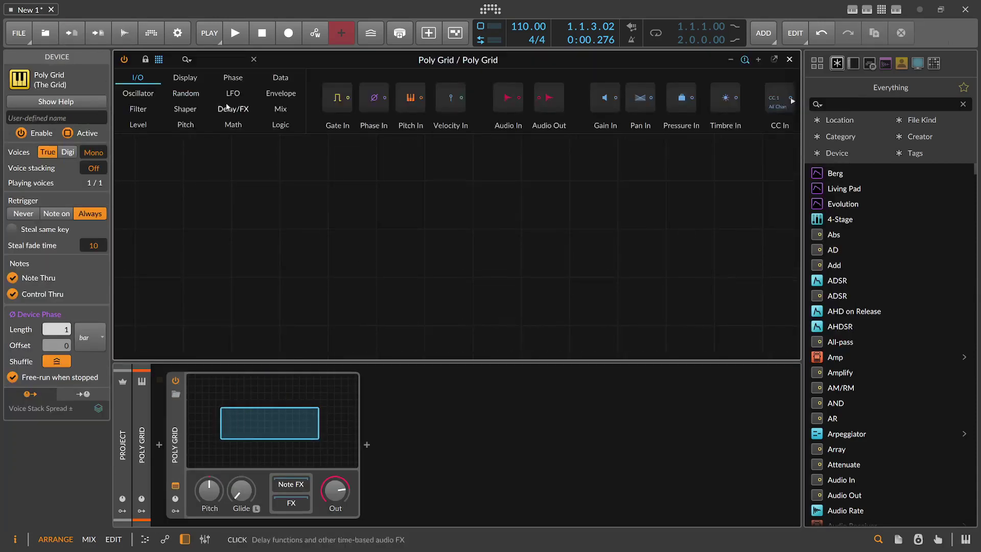
Search the grid modules for "scra" and place a Scrawl oscillator on the canvas.
click(171, 62)
text(scra)
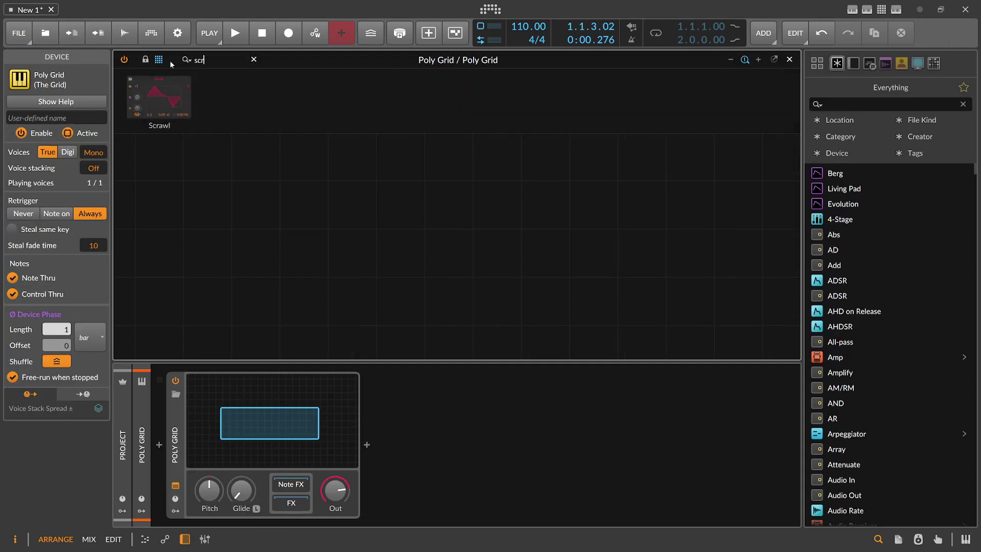
drag(221, 142, 363, 219)
click(348, 159)
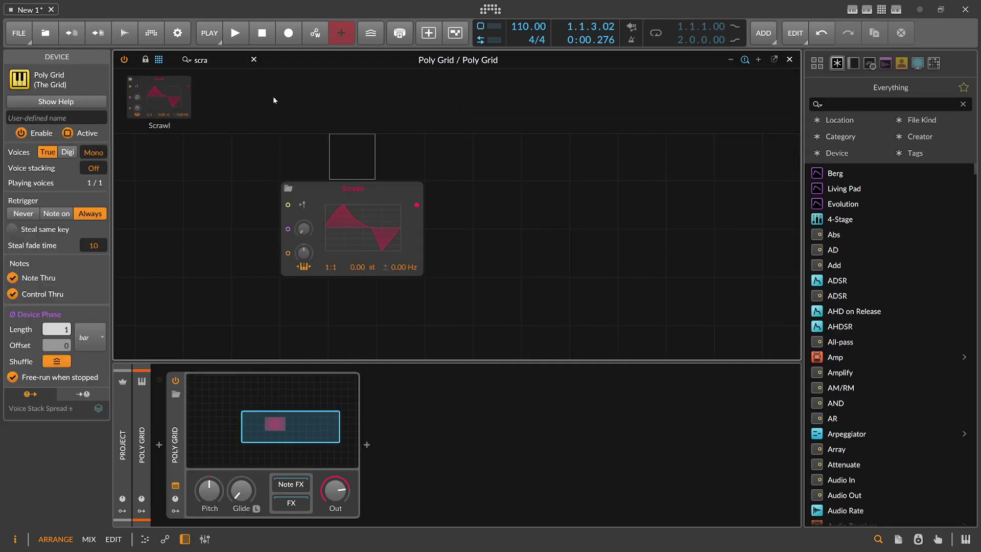
Search the modules for "ad" and place an ADSR envelope directly after Scrawl so the two connect.
double_click(201, 60)
text(ad)
drag(258, 97, 509, 249)
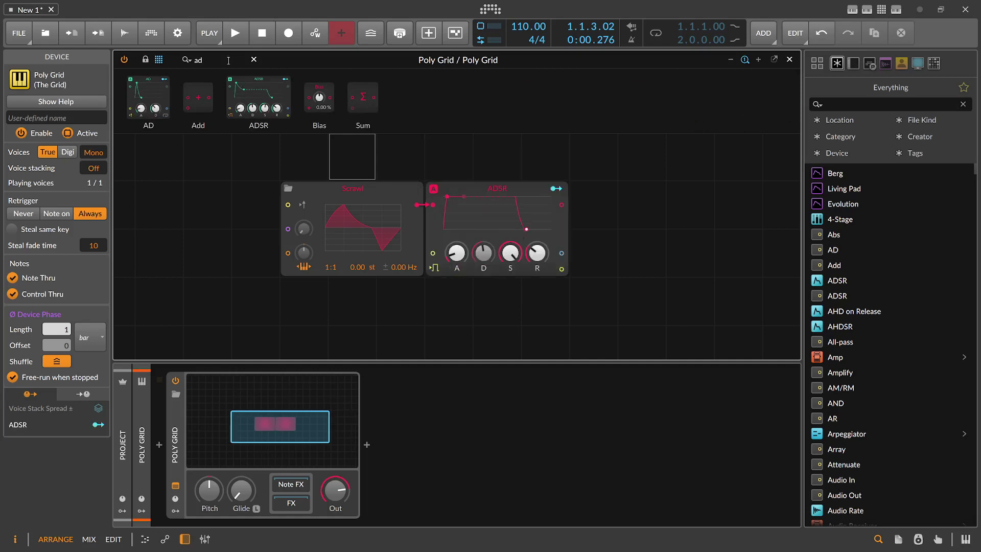
Place an Audio Out module after the ADSR and set the device's output level to about -3.2 dB.
text(out)
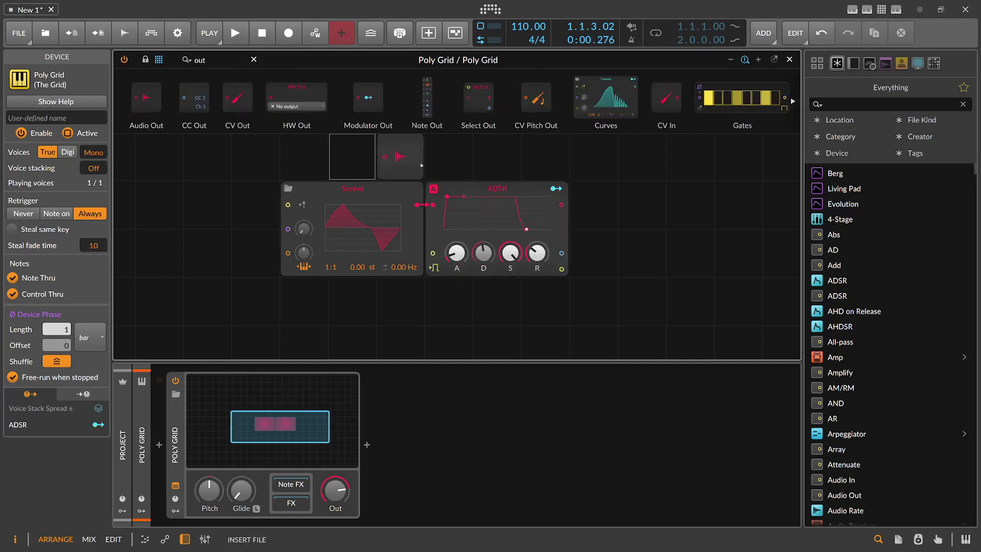
key(Return)
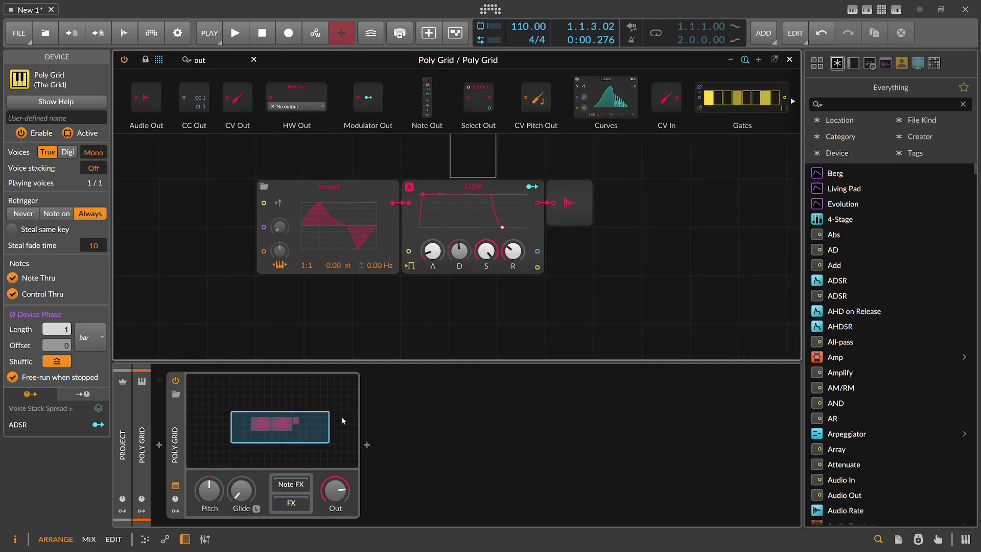
drag(335, 489, 336, 487)
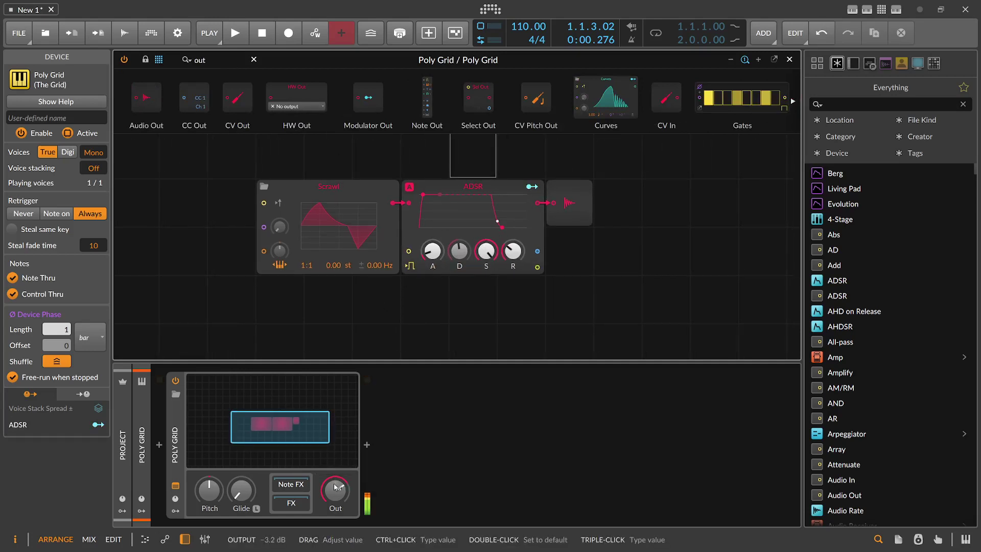
Open Scrawl's waveform in an enlarged curve editor and set the horizontal snap grid to 73 divisions.
click(342, 219)
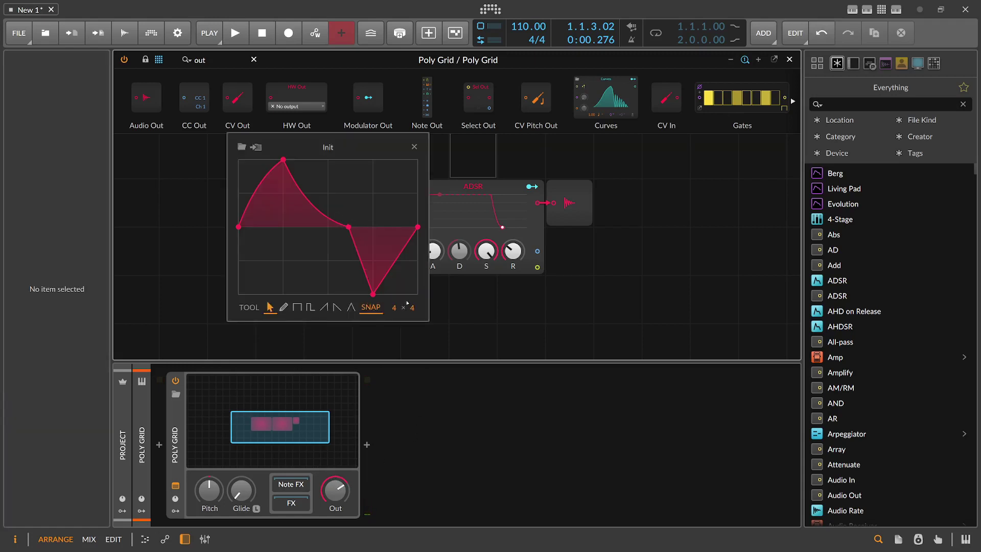
drag(426, 321, 741, 364)
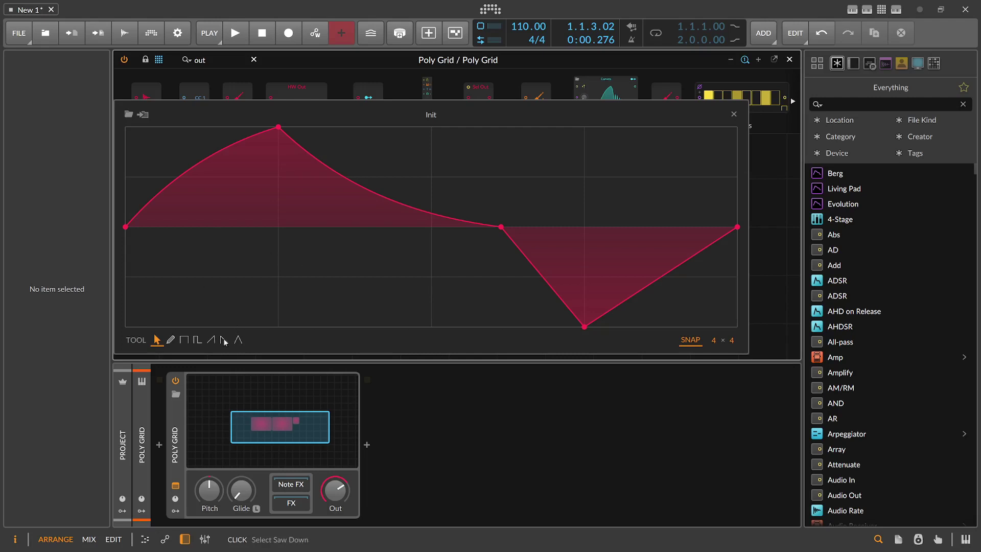
drag(713, 340, 714, 258)
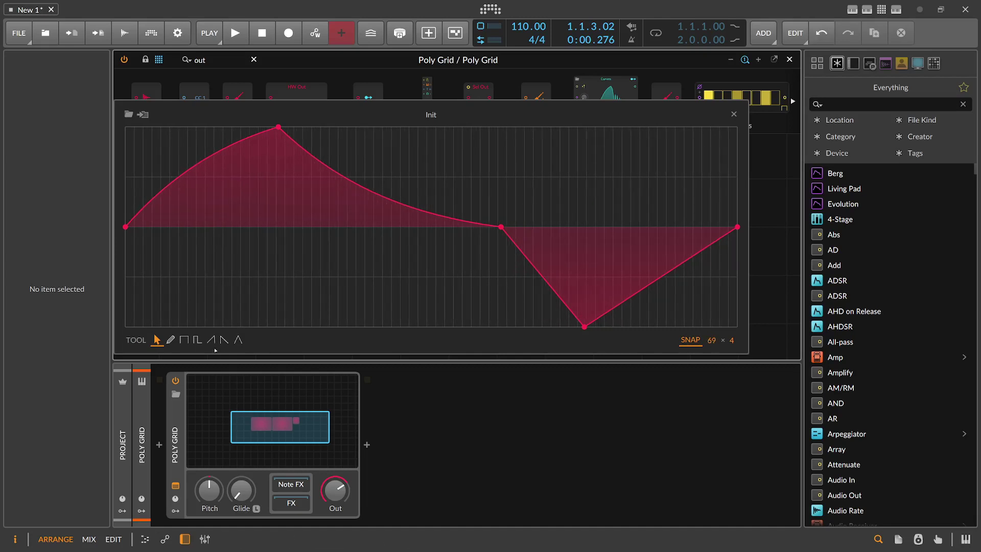
mouse_move(711, 340)
mouse_down()
mouse_move(712, 327)
mouse_move(694, 344)
mouse_up()
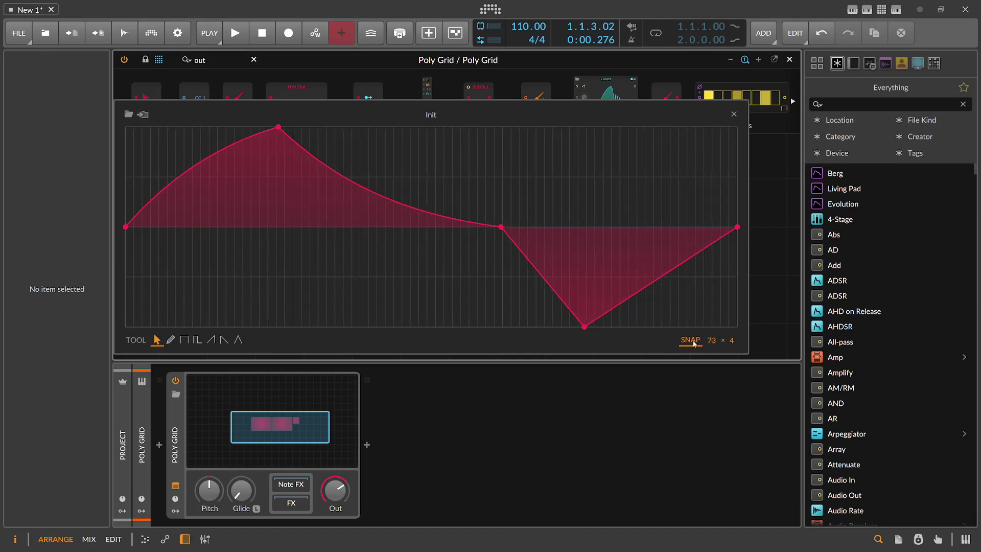
Overwrite the whole waveform with a flat line of pulse segments along the zero line.
click(196, 339)
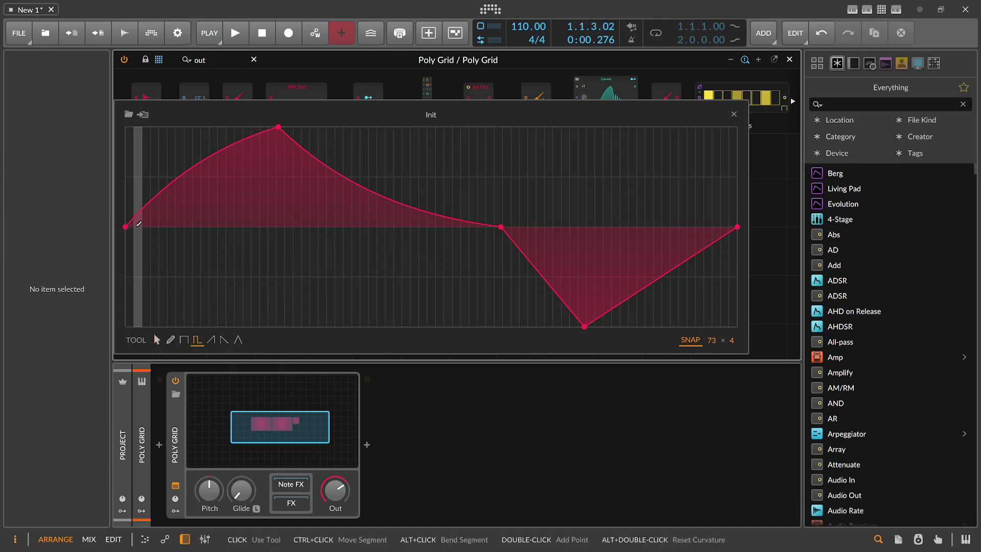
drag(130, 229, 739, 227)
click(156, 339)
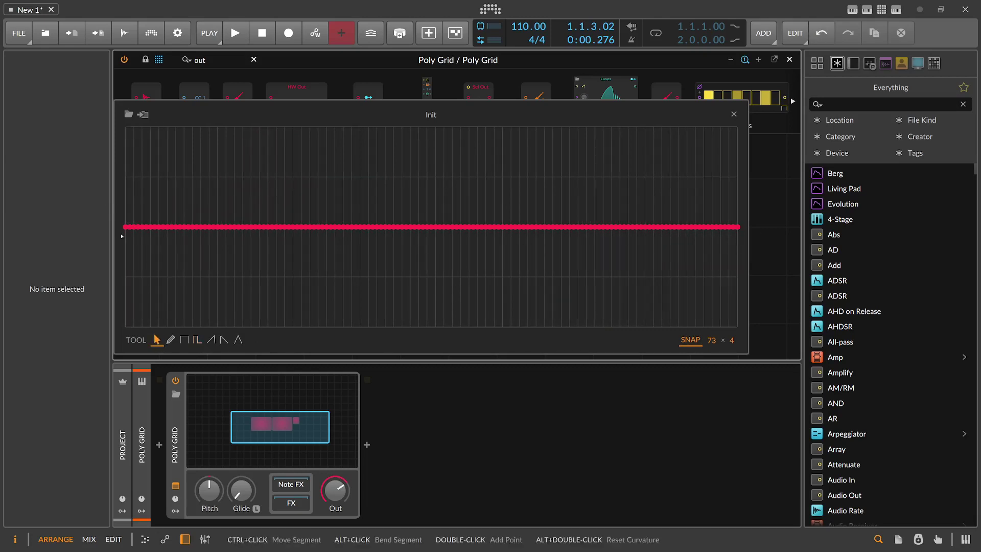
Select all points of the flat waveform and apply the Double Content transform.
drag(127, 197, 487, 318)
click(133, 189)
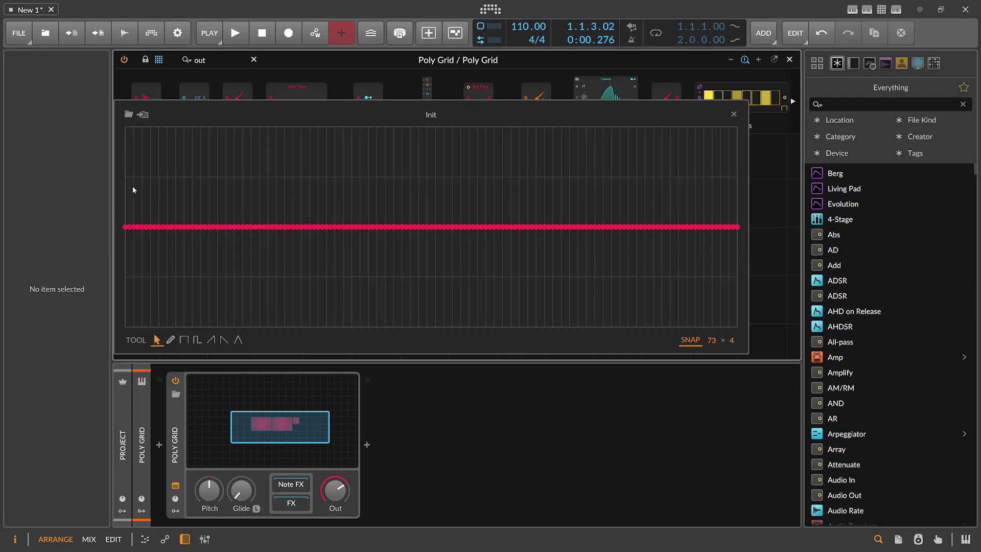
drag(126, 191, 734, 335)
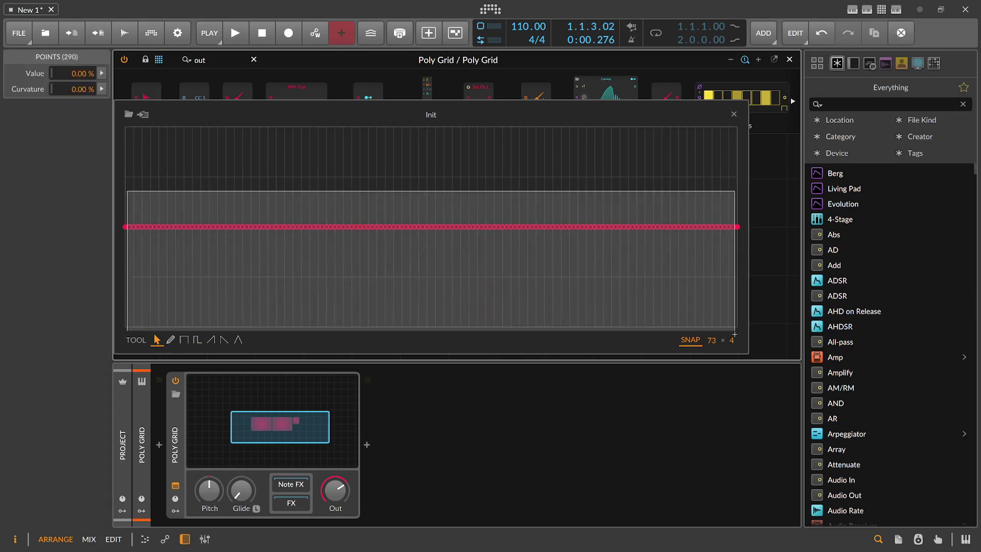
right_click(536, 225)
mouse_move(715, 325)
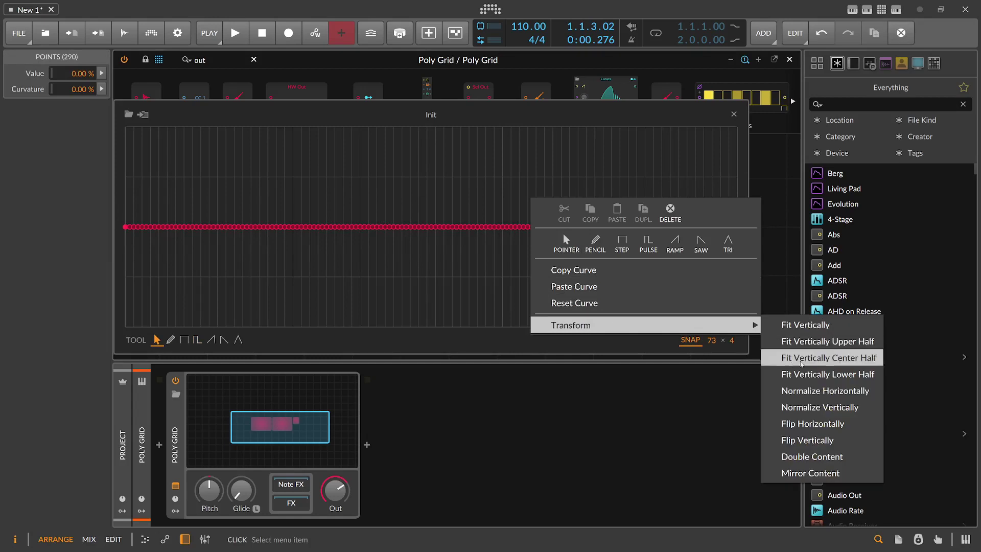
click(811, 456)
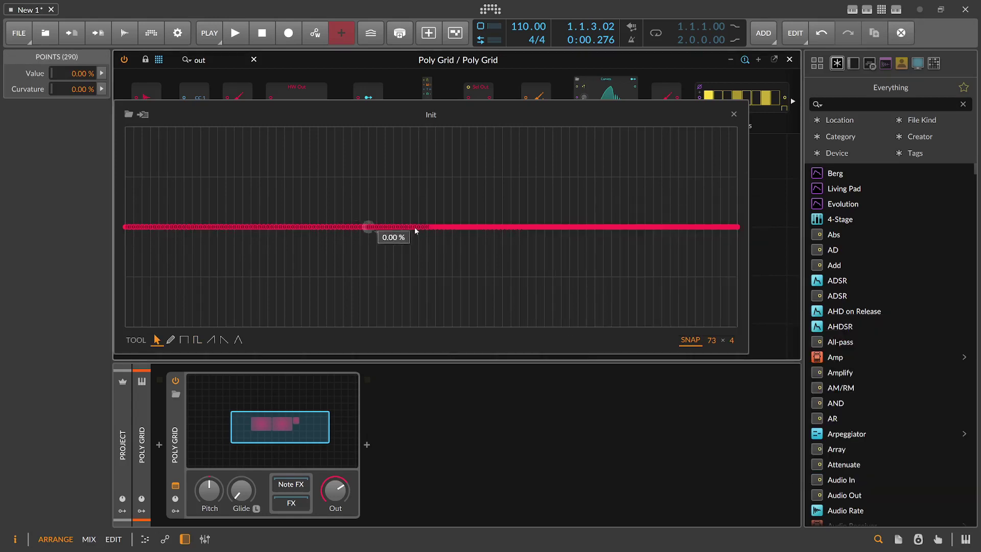
Select all the doubled points, randomize their values into dense noise with the histogram's Chaos setting, and close the curve editor.
click(137, 183)
drag(126, 136, 723, 339)
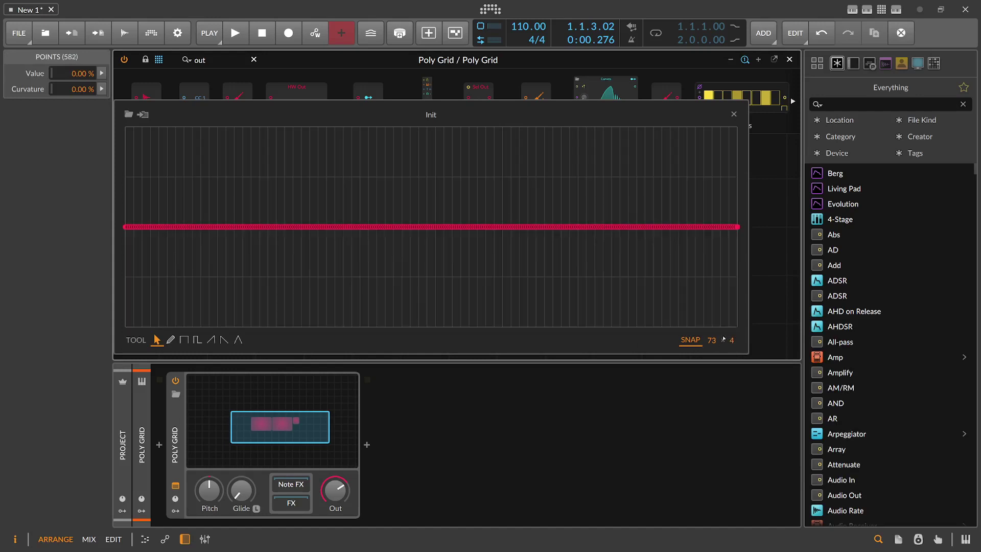
click(102, 74)
mouse_move(295, 143)
mouse_down()
mouse_move(295, 118)
mouse_move(299, 148)
mouse_move(293, 123)
mouse_move(288, 155)
mouse_up()
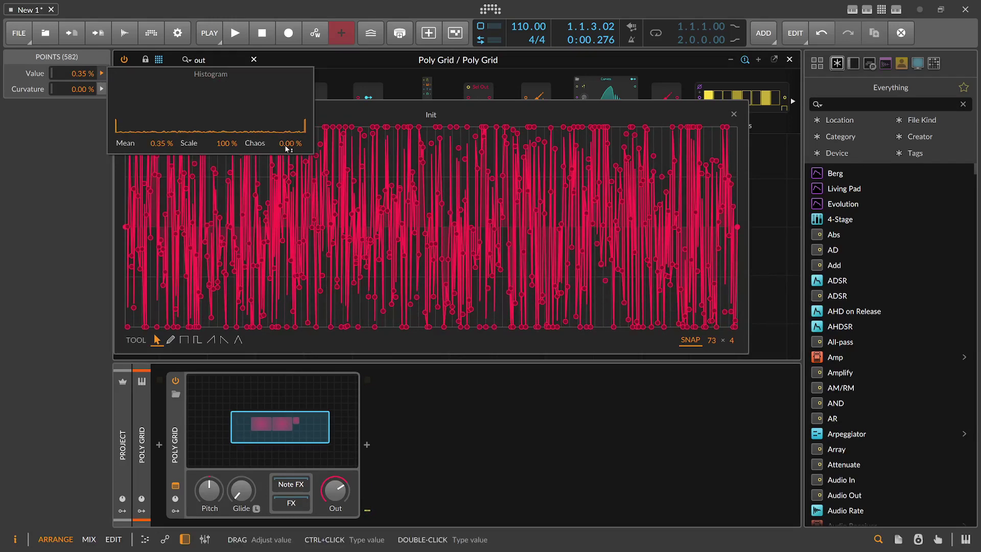
mouse_move(284, 146)
mouse_down()
mouse_move(285, 128)
mouse_move(285, 155)
mouse_move(289, 128)
mouse_move(294, 146)
mouse_up()
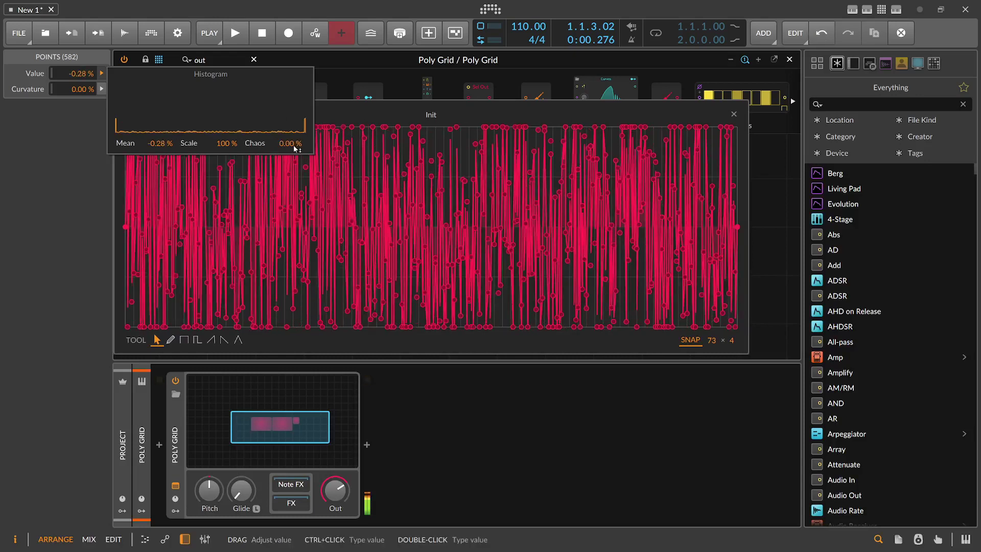
click(735, 114)
Move Scrawl away from the ADSR and Audio Out modules to open a gap between them for another module.
drag(451, 159, 480, 164)
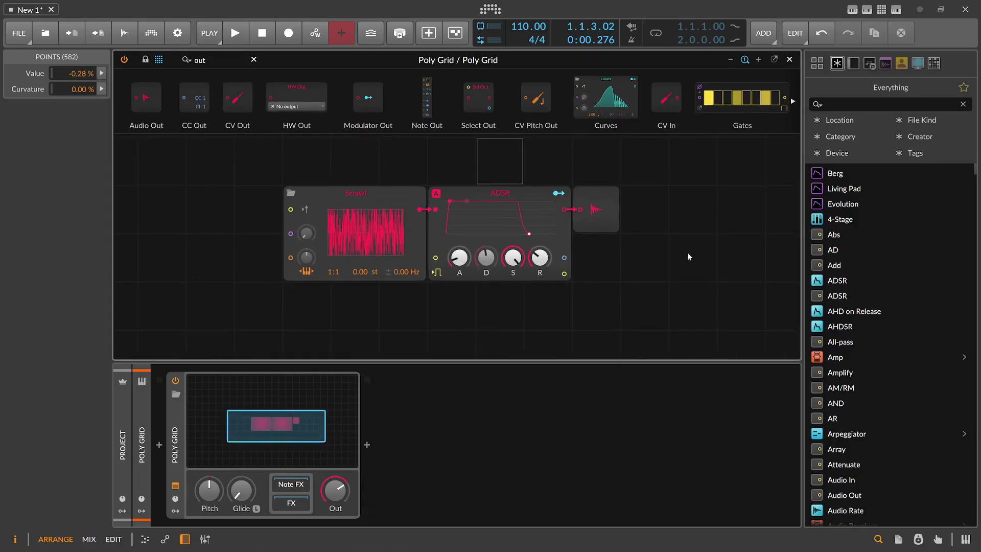
drag(687, 256, 669, 194)
drag(456, 173, 303, 169)
drag(661, 225, 578, 189)
click(443, 157)
Add a Sallen-Key filter, set its mode to BP 8, and insert it in the connection between Scrawl and the ADSR.
double_click(198, 60)
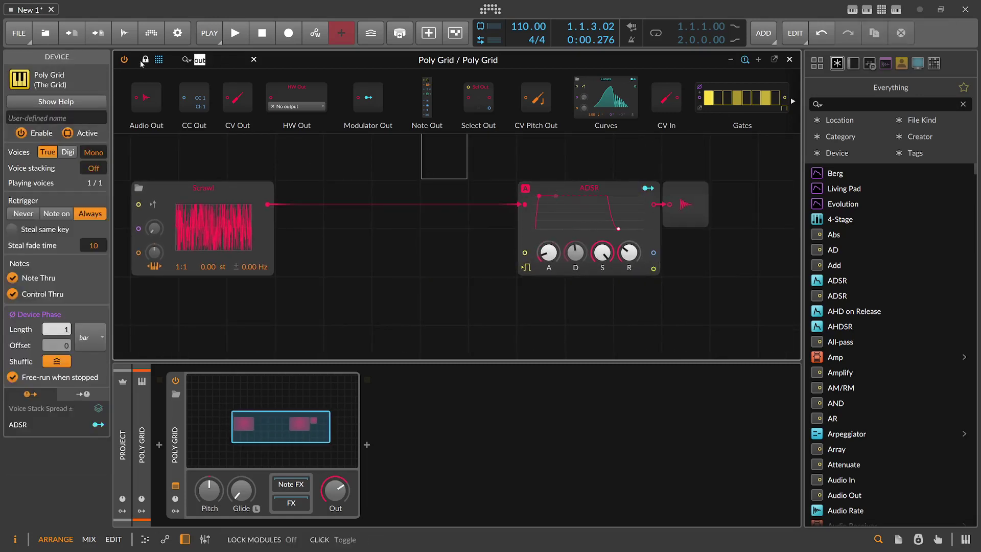
text(sallen)
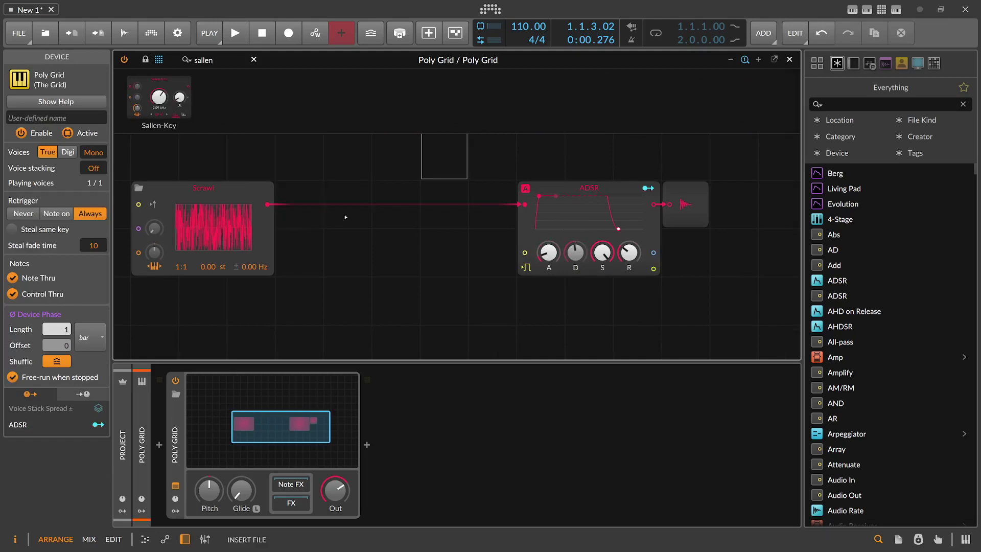
key(Return)
click(345, 315)
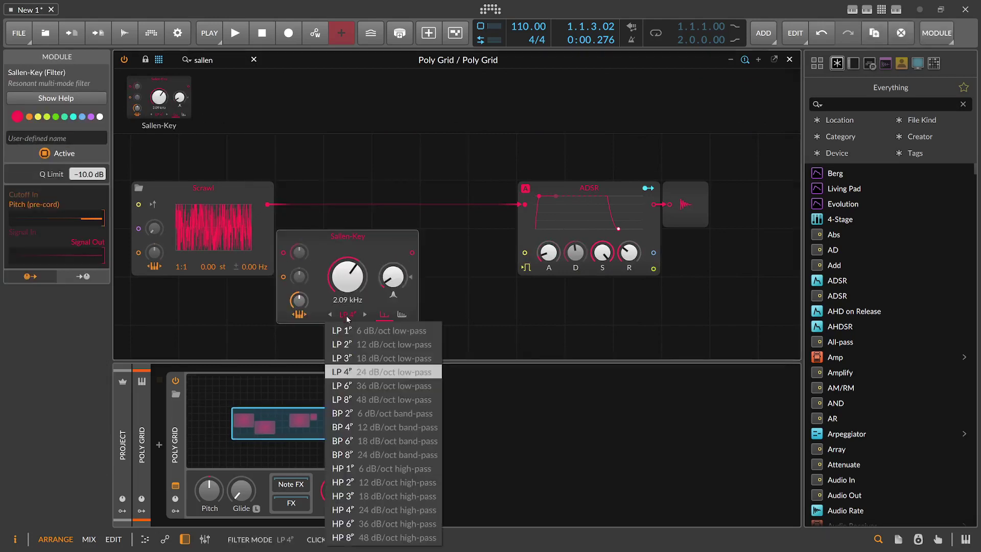
click(355, 458)
drag(286, 250, 346, 204)
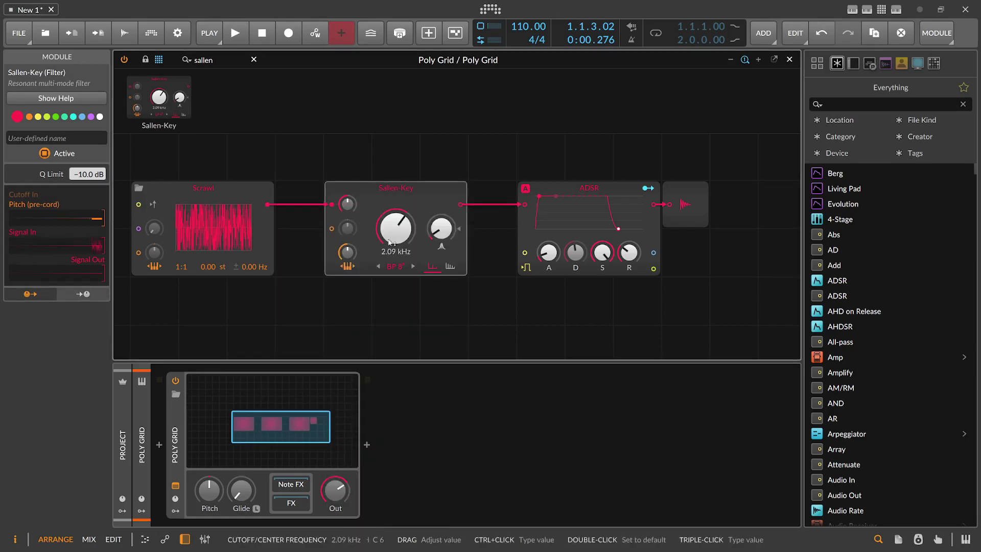
Set the Sallen-Key to zero pitch tracking, a 100 Hz cutoff and higher resonance, and move it directly beside Scrawl.
drag(349, 261, 349, 303)
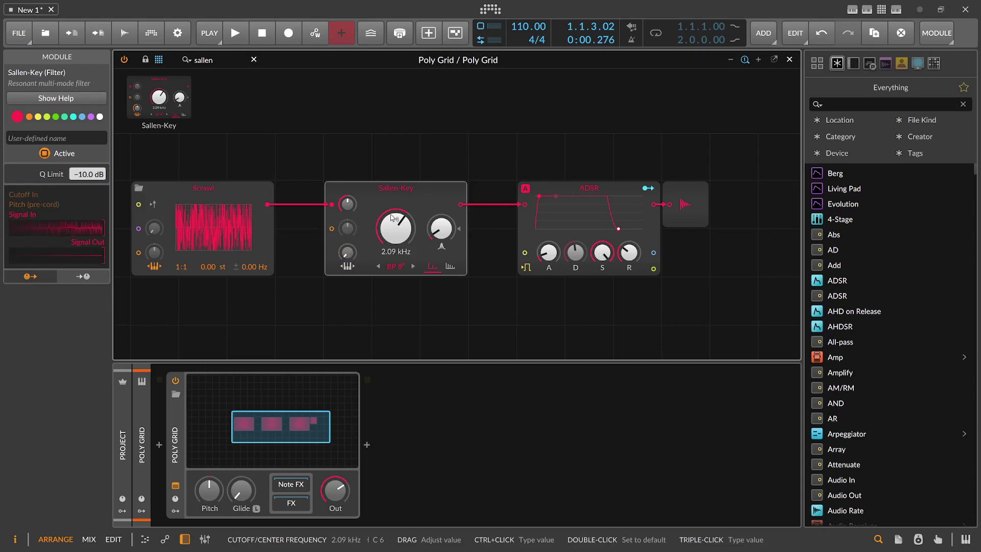
drag(392, 218, 392, 266)
drag(441, 228, 403, 220)
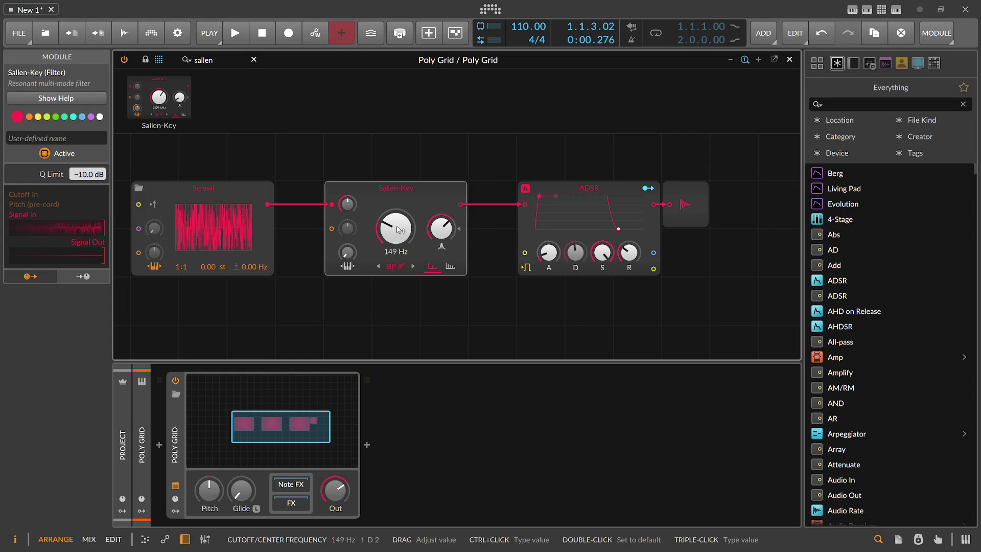
drag(411, 203, 346, 226)
Search the modules for "seg" and place a Segments envelope below Scrawl.
click(222, 68)
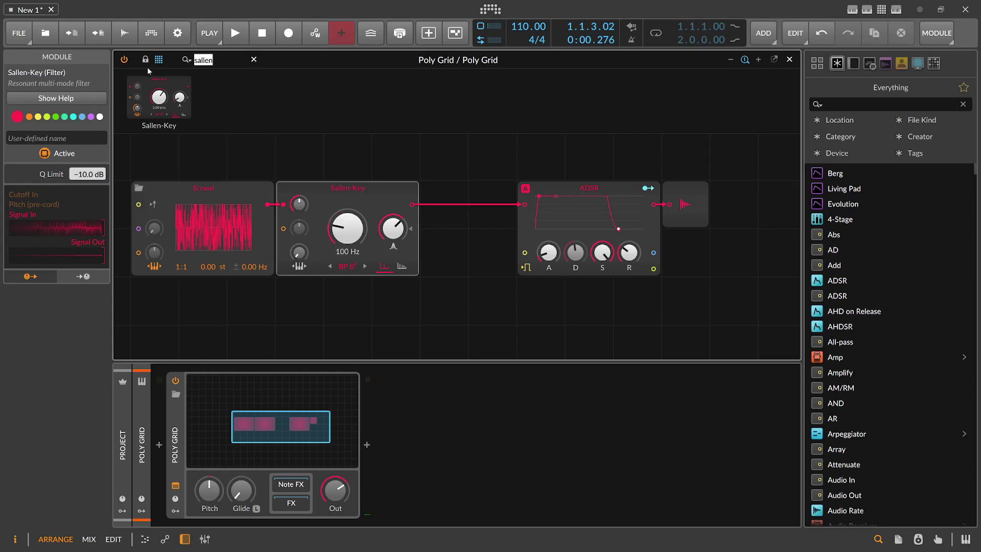
text(seg)
drag(159, 98, 241, 306)
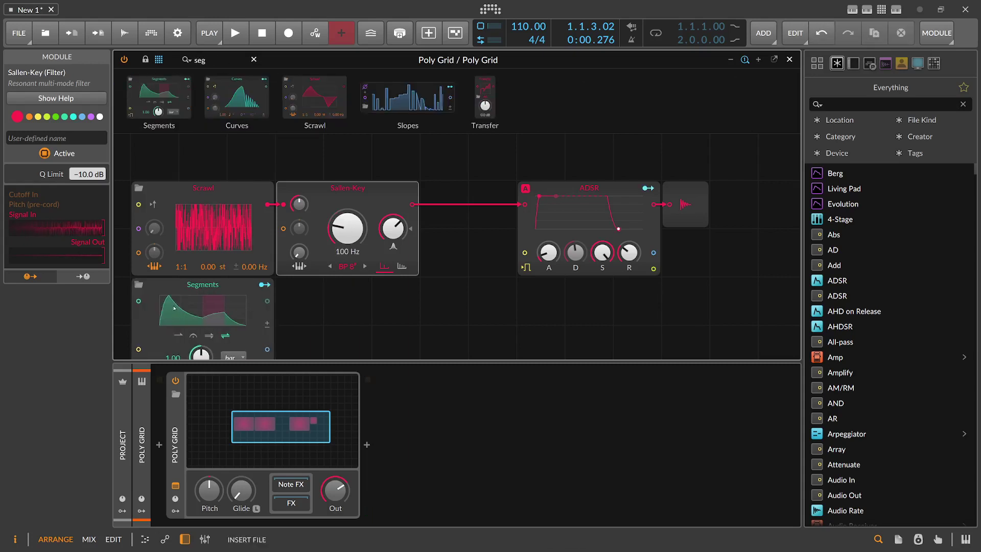
Reshape the Segments curve into two equal peaks at 100 %, with a 0 % point between them, and close its editor.
click(336, 260)
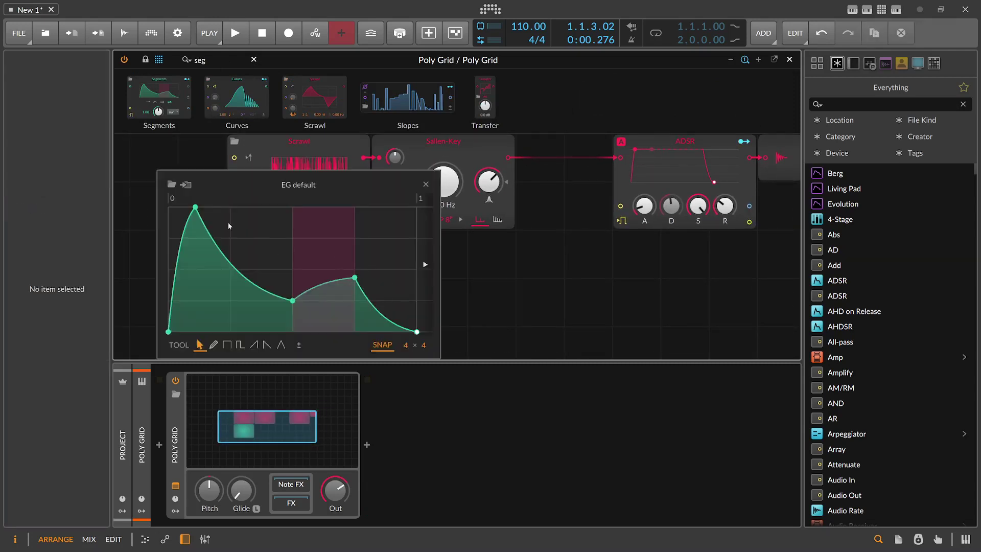
drag(192, 205, 230, 211)
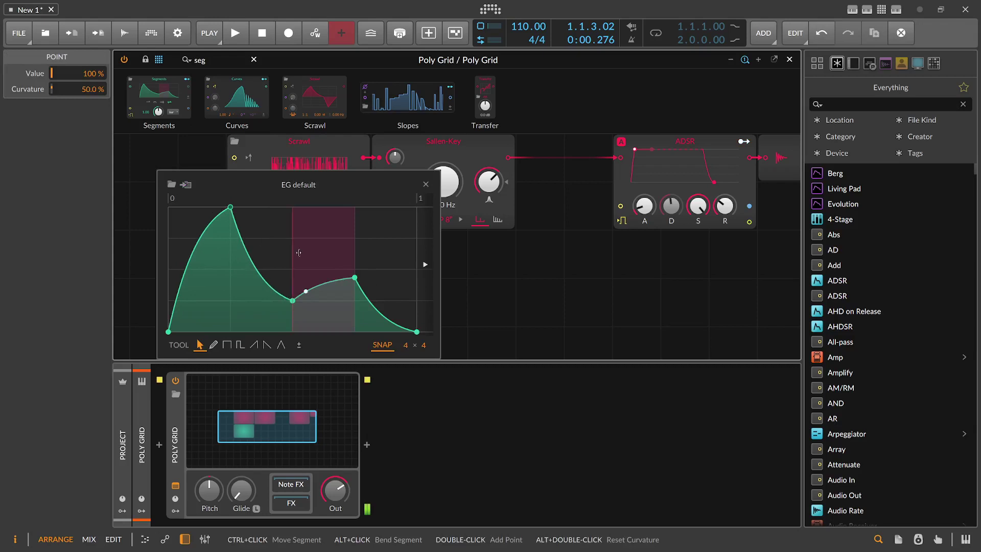
drag(354, 277, 354, 207)
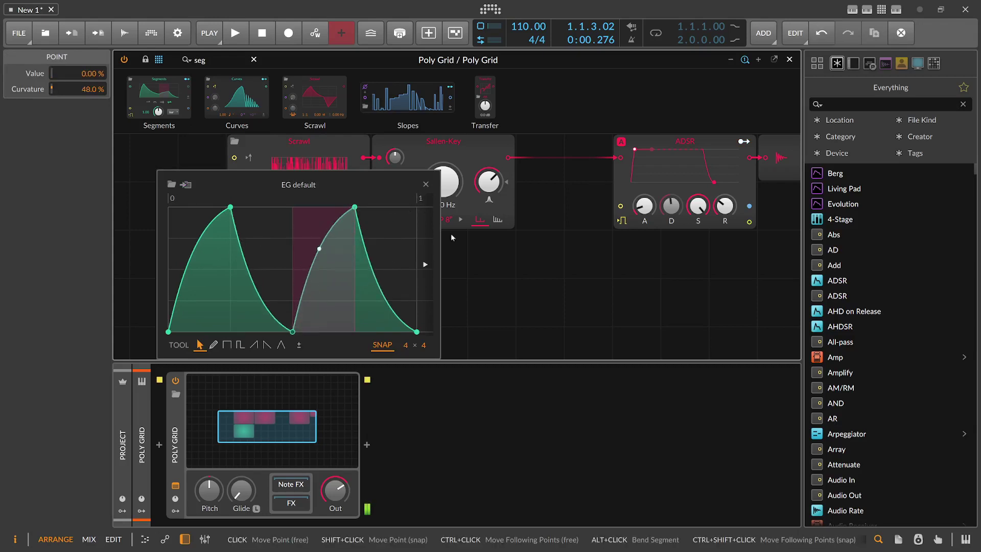
click(426, 184)
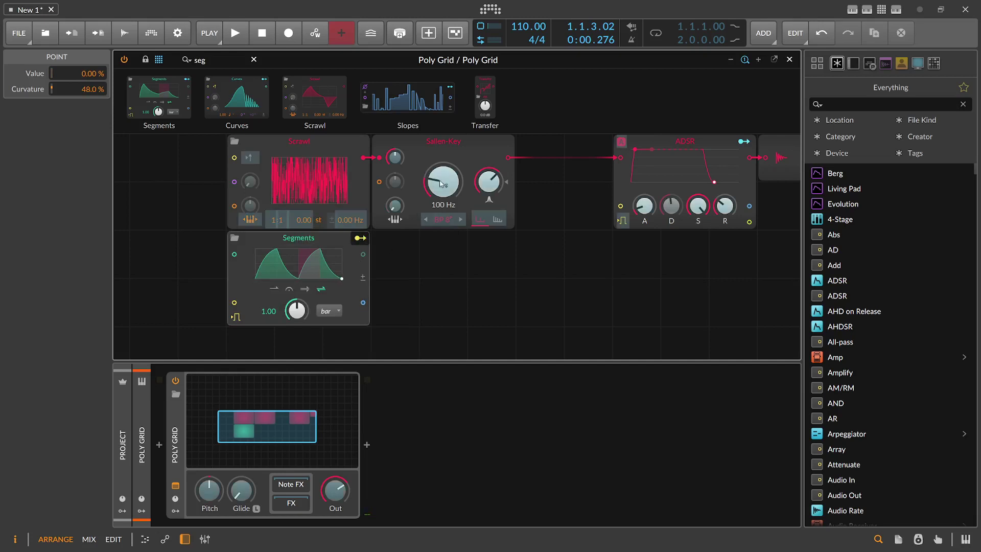
Modulate the Sallen-Key cutoff from Segments, duplicate the filter below with Scrawl feeding it, and set the copy's cutoff to 1.12 kHz.
drag(442, 182, 418, 241)
click(436, 149)
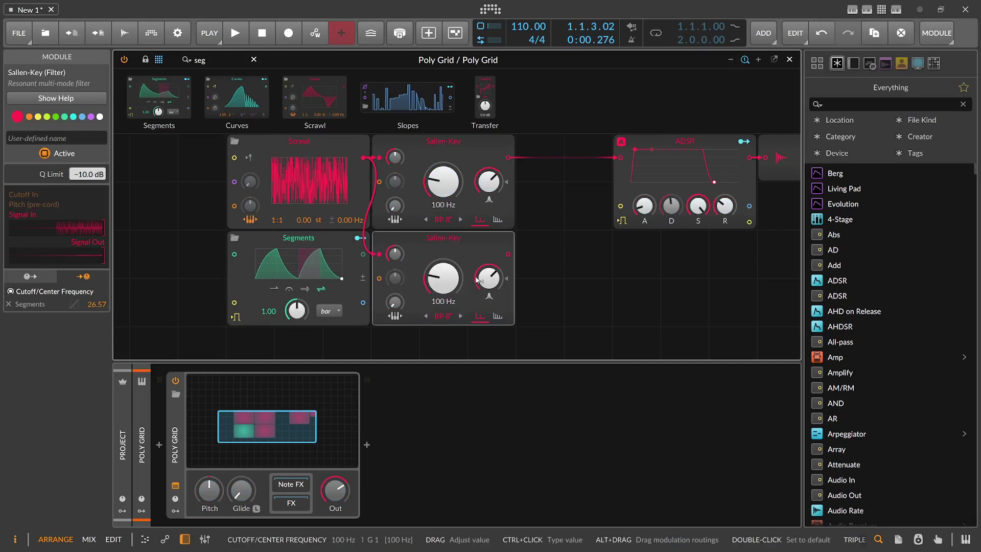
drag(446, 278, 446, 235)
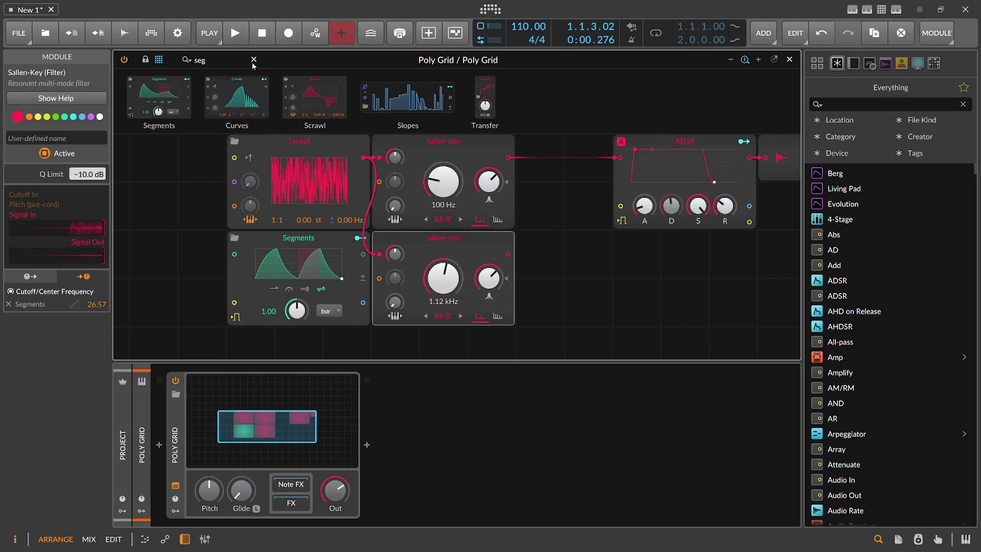
Insert a Blend module after the upper Sallen-Key, connect the lower filter to its second input, and set Equal Power mode.
drag(228, 61, 108, 60)
text(b)
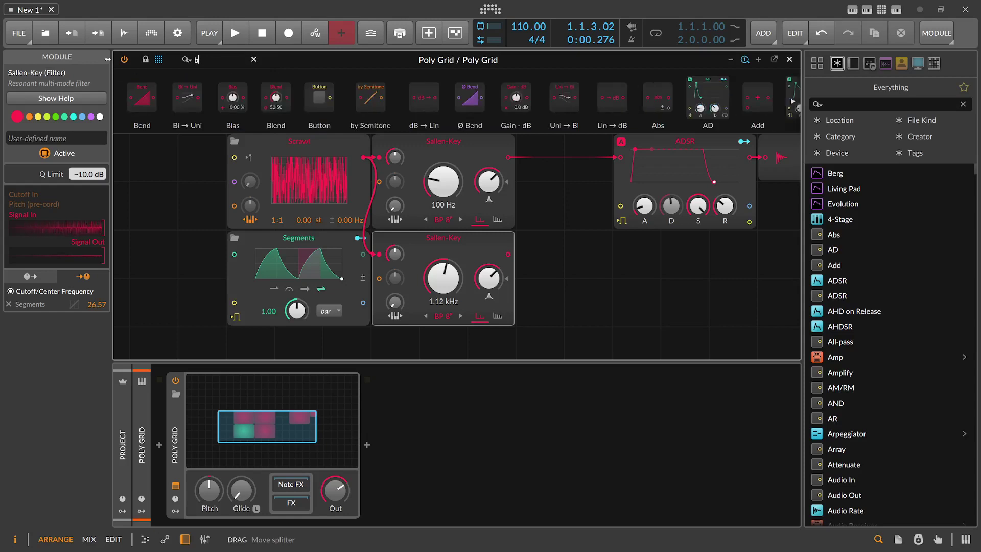
text(lend)
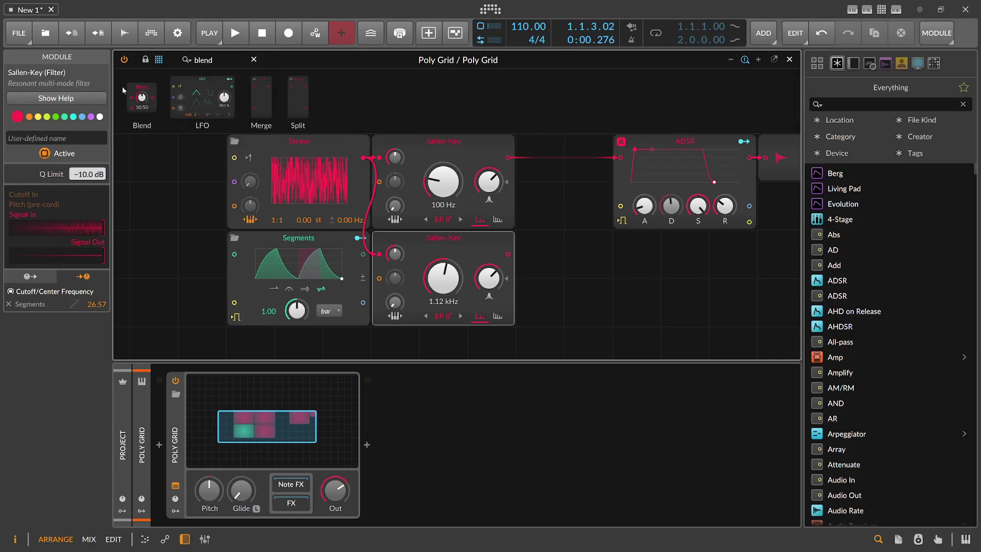
drag(123, 90, 539, 161)
drag(508, 258, 524, 177)
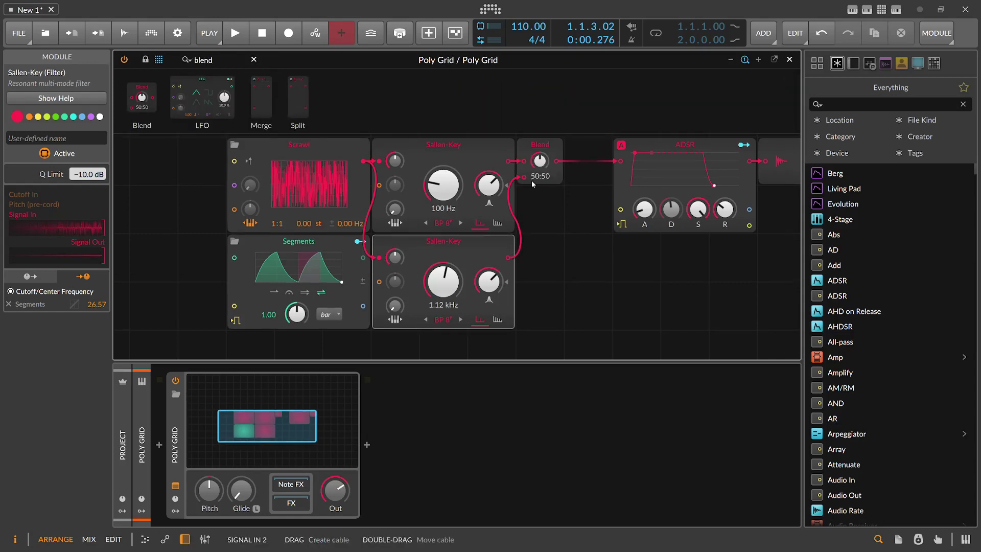
click(532, 179)
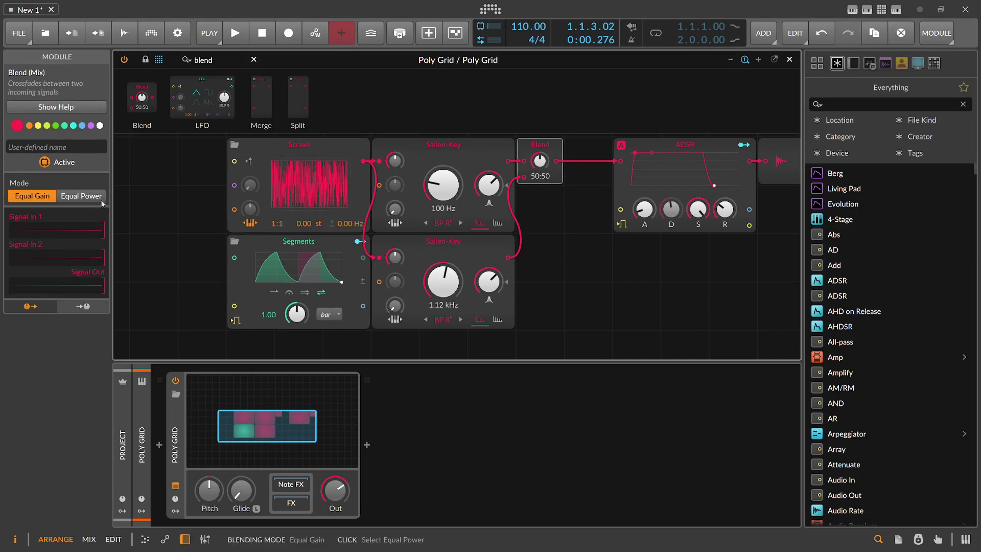
click(82, 197)
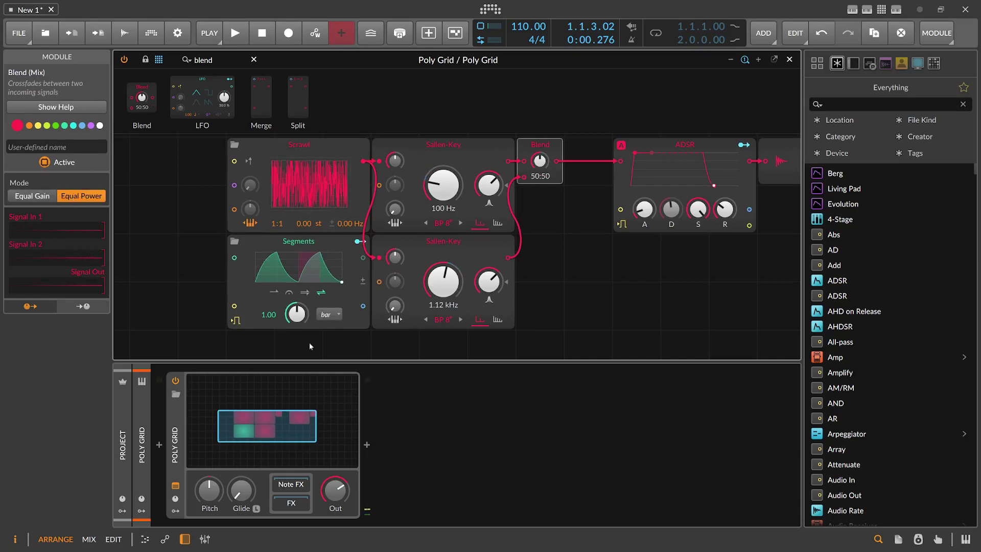
Adjust the Segments modulation on both Sallen-Key cutoffs, with base cutoffs of 170 Hz for the upper filter and 804 Hz for the lower.
click(360, 241)
drag(443, 281, 443, 284)
drag(442, 184, 443, 193)
click(359, 241)
click(359, 241)
drag(443, 282, 489, 294)
Lower the resonance of both Sallen-Key filters and modulate each resonance from Segments.
click(359, 241)
drag(488, 185, 489, 199)
drag(359, 242, 488, 280)
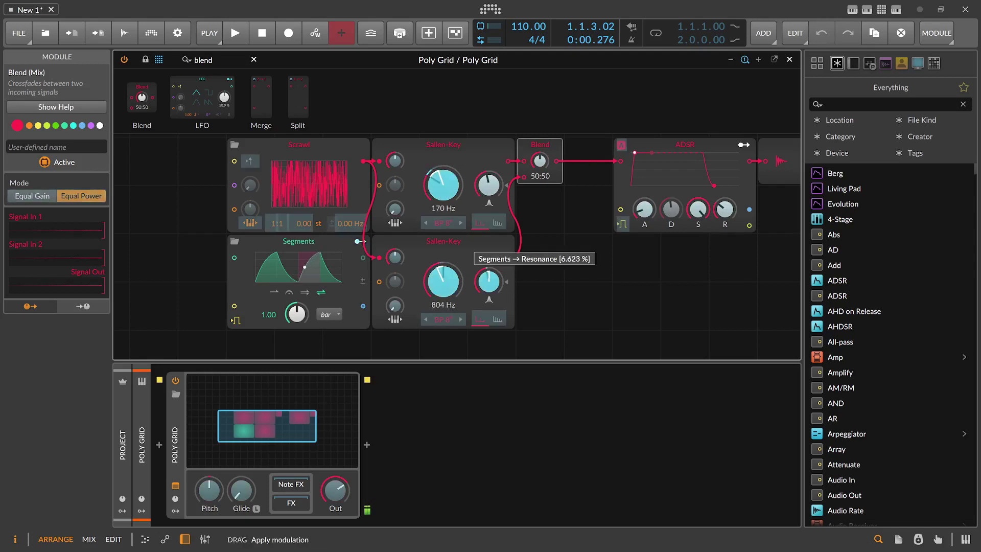
drag(488, 186, 454, 194)
key(Escape)
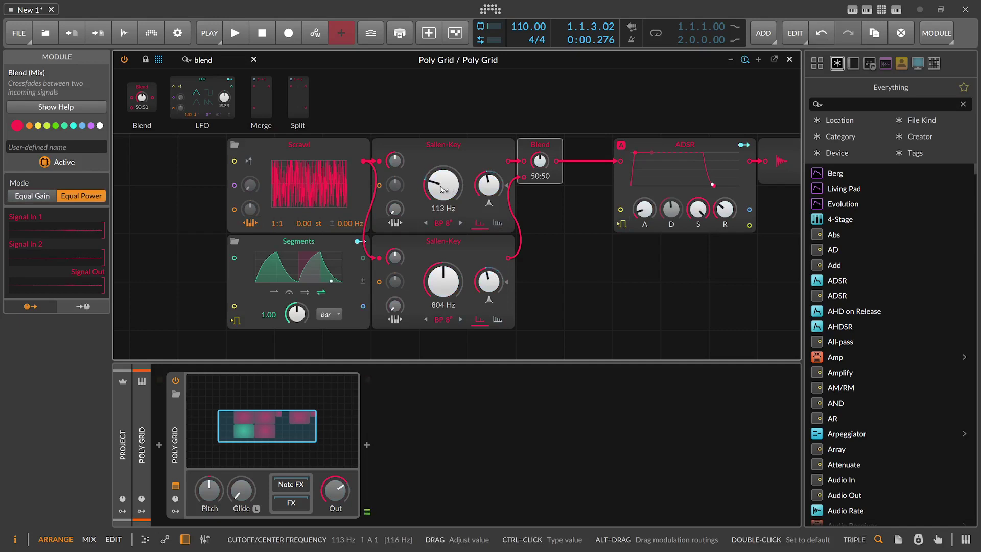
Set the upper Sallen-Key's cutoff to 82.4 Hz and fine-tune how strongly Segments modulates the two filter cutoffs.
mouse_move(443, 189)
mouse_down()
mouse_move(443, 198)
mouse_move(443, 177)
mouse_up()
click(354, 241)
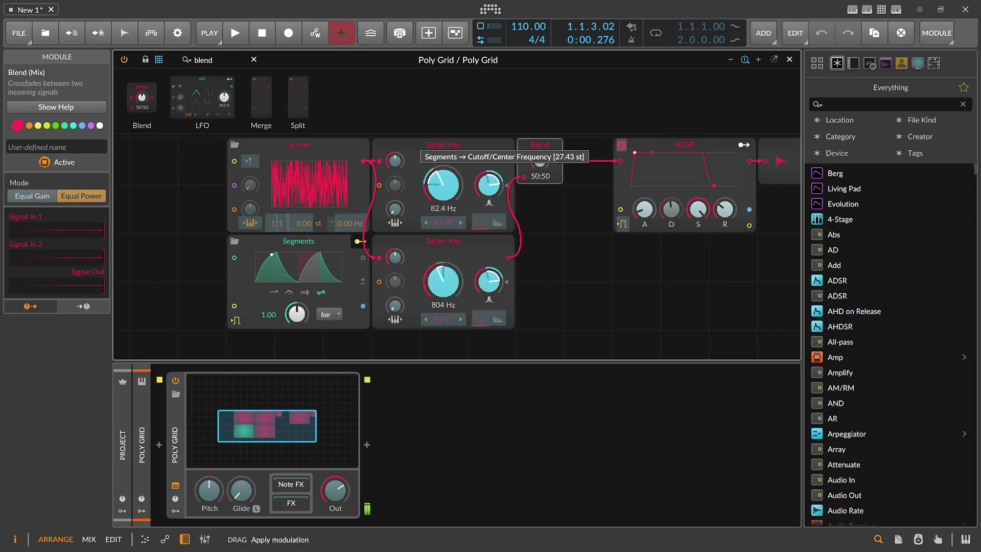
drag(443, 281, 443, 282)
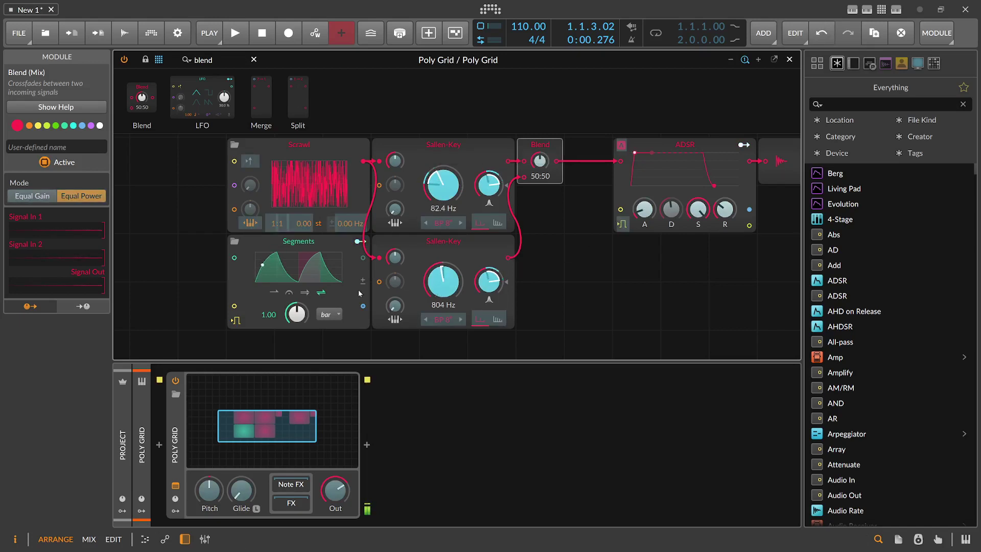
click(364, 242)
click(364, 242)
click(363, 243)
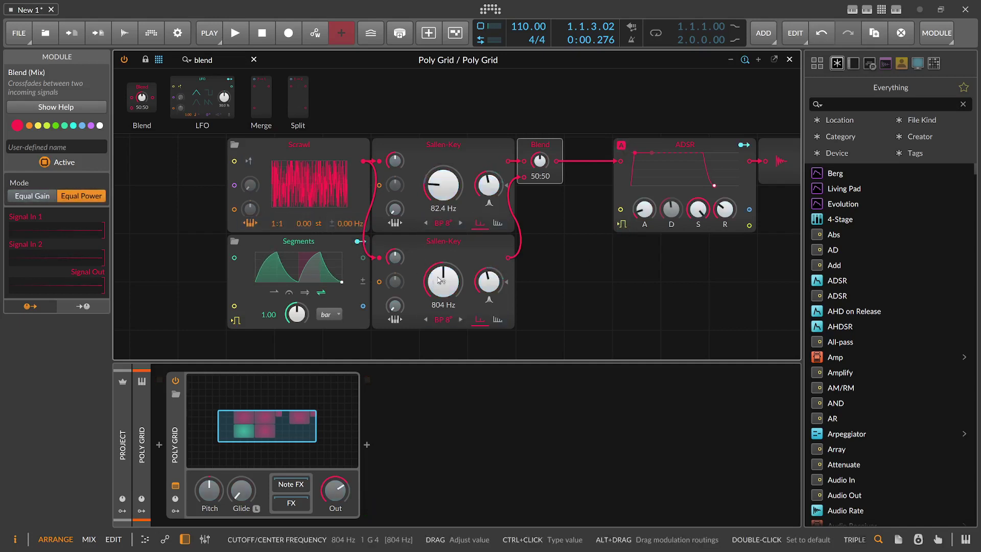
Set the lower Sallen-Key's cutoff to 1.50 kHz and switch both filters to BP 4 mode.
drag(441, 280, 449, 312)
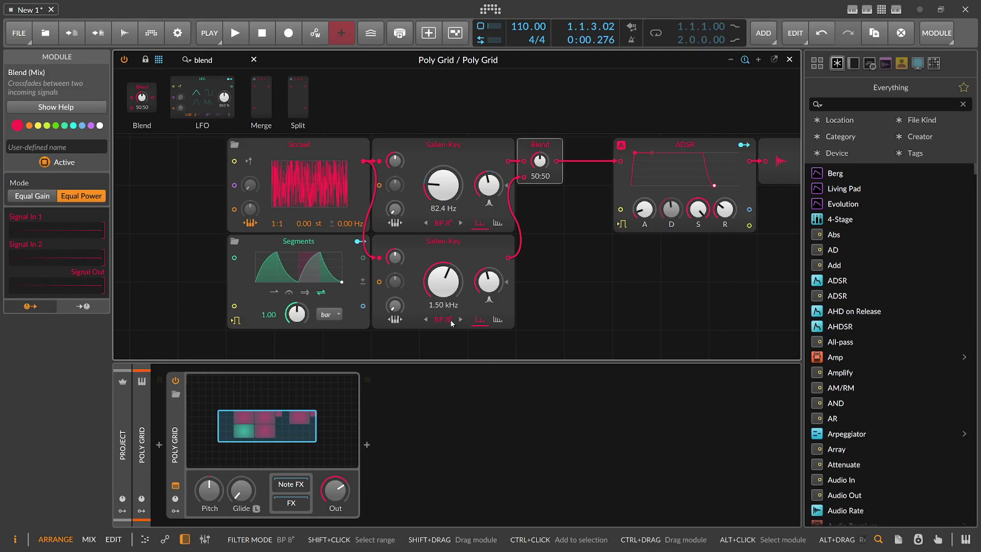
click(425, 320)
click(426, 223)
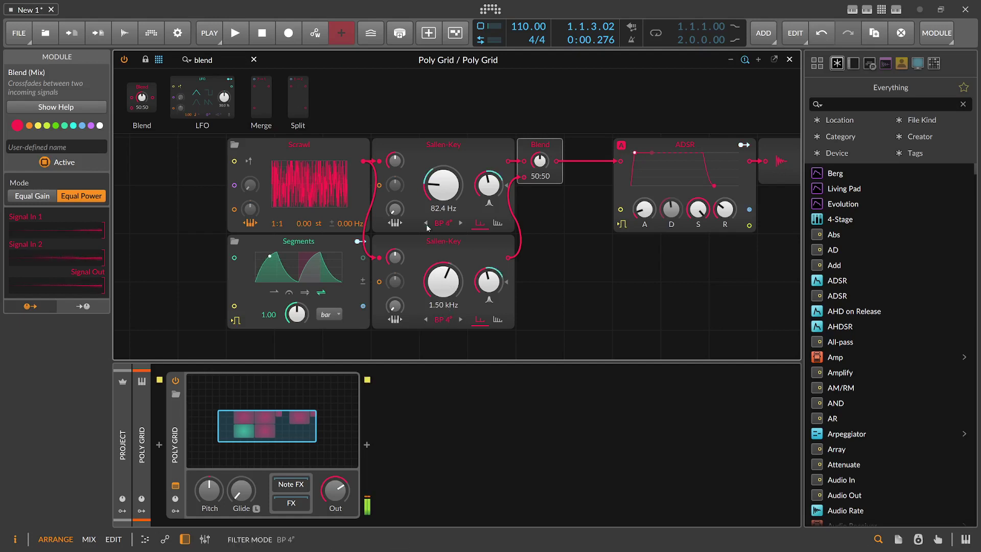
Set the cutoffs to 115 Hz on the upper Sallen-Key and 1.19 kHz on the lower one.
drag(440, 188, 440, 185)
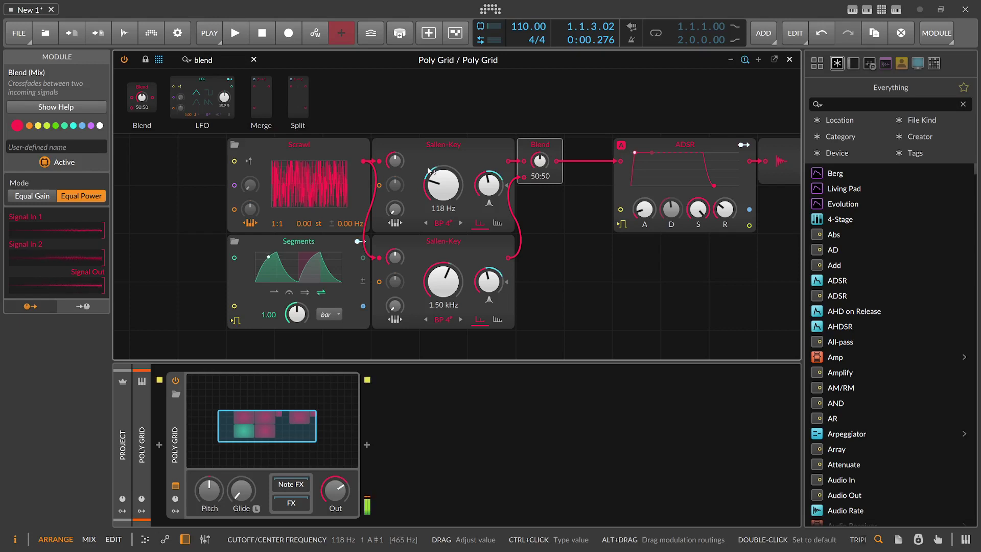
mouse_move(448, 179)
mouse_down()
mouse_move(448, 188)
mouse_move(448, 179)
mouse_up()
drag(448, 274, 448, 276)
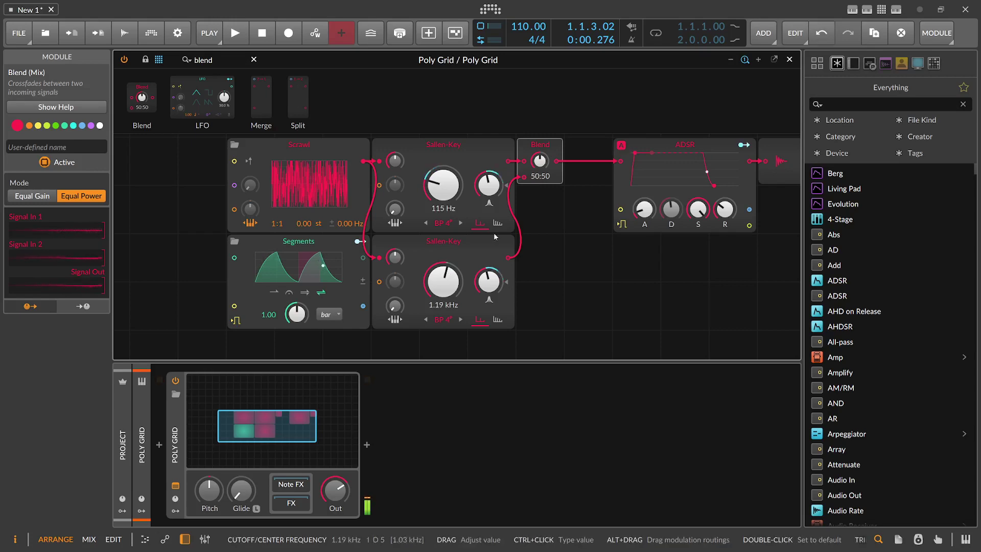
Move the ADSR and the audio output away from the Blend to make room for another module.
drag(541, 211, 397, 258)
drag(712, 267, 588, 205)
drag(557, 192, 702, 192)
click(490, 159)
Insert an XP filter between Blend and ADSR, set to Peak mode with 0 % key tracking and a 97.2 Hz cutoff.
drag(225, 60, 128, 53)
key(BackSpace)
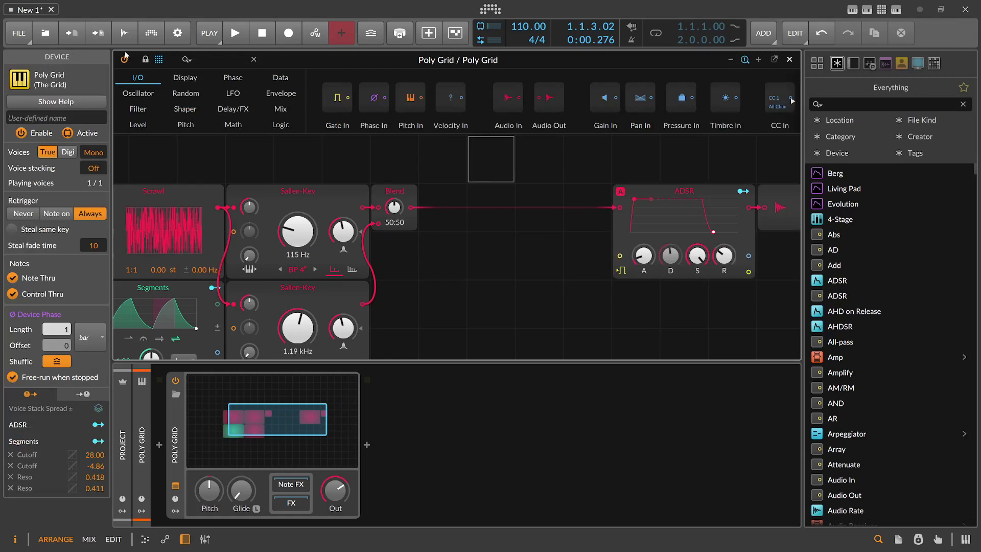
text(xp)
drag(159, 97, 428, 207)
click(492, 269)
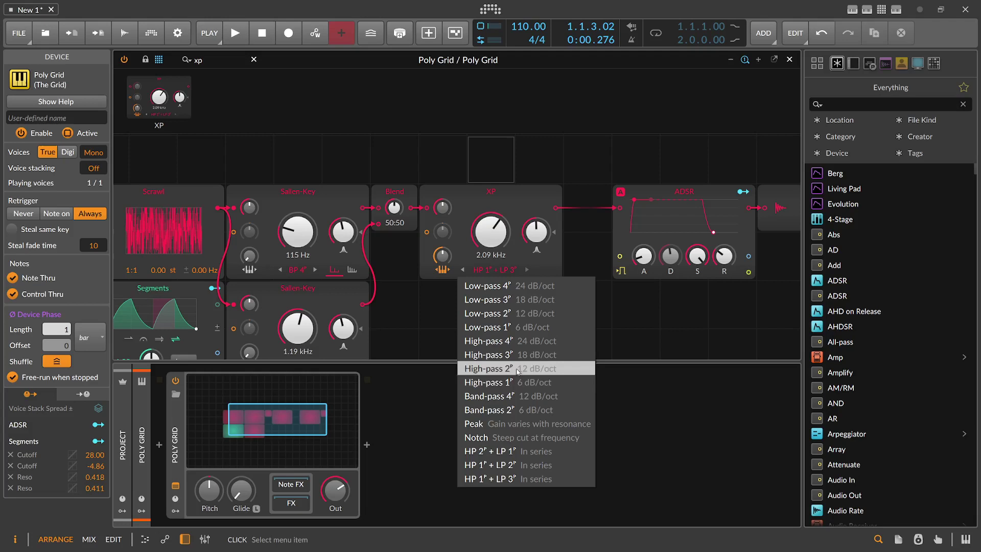
click(506, 426)
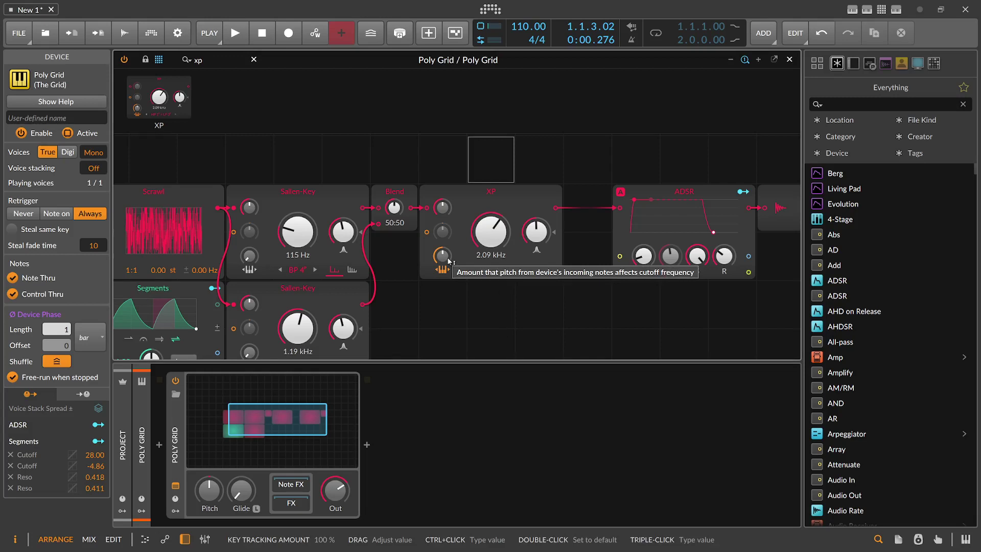
drag(448, 261, 448, 307)
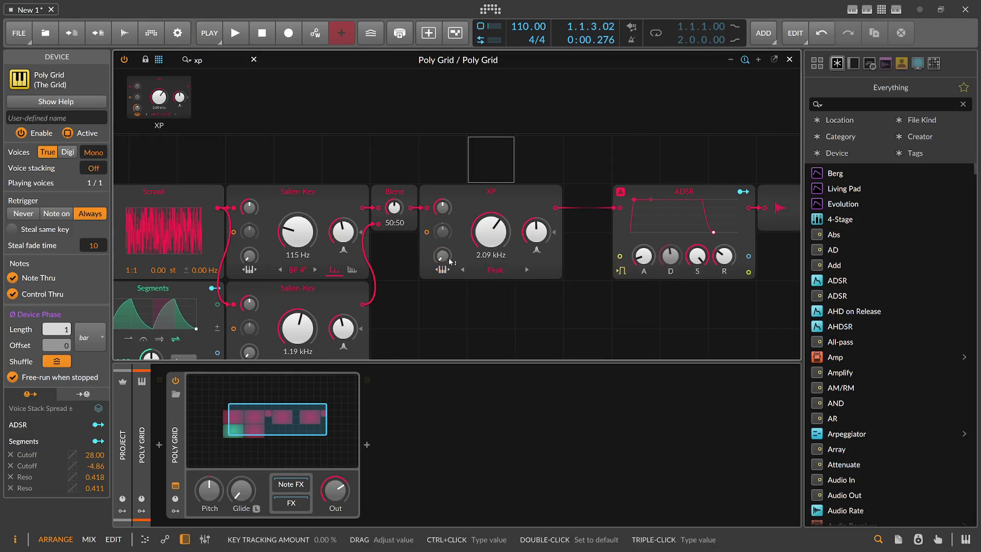
drag(489, 230, 484, 199)
Modulate the XP cutoff from Segments by 39.14 semitones and lower the XP resonance.
click(213, 289)
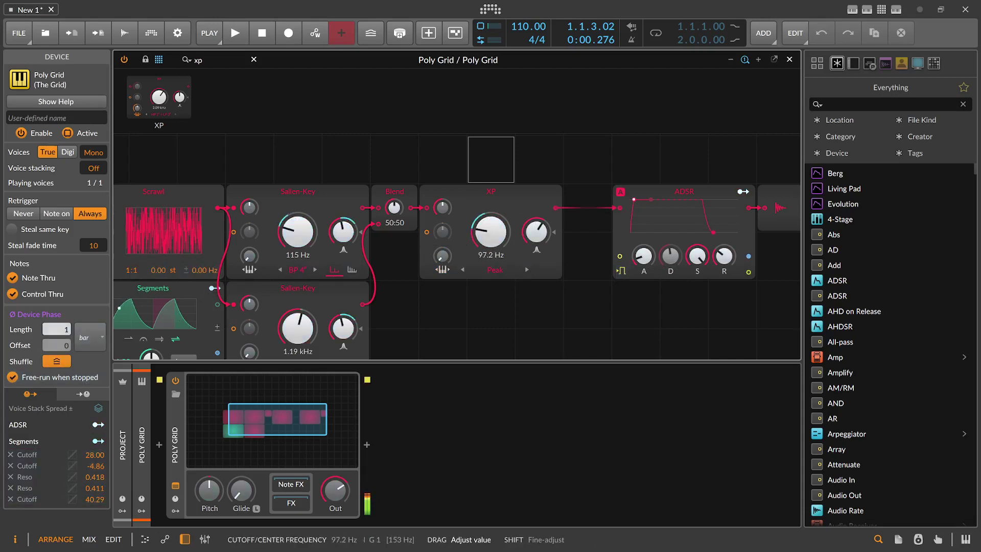
click(213, 288)
click(455, 247)
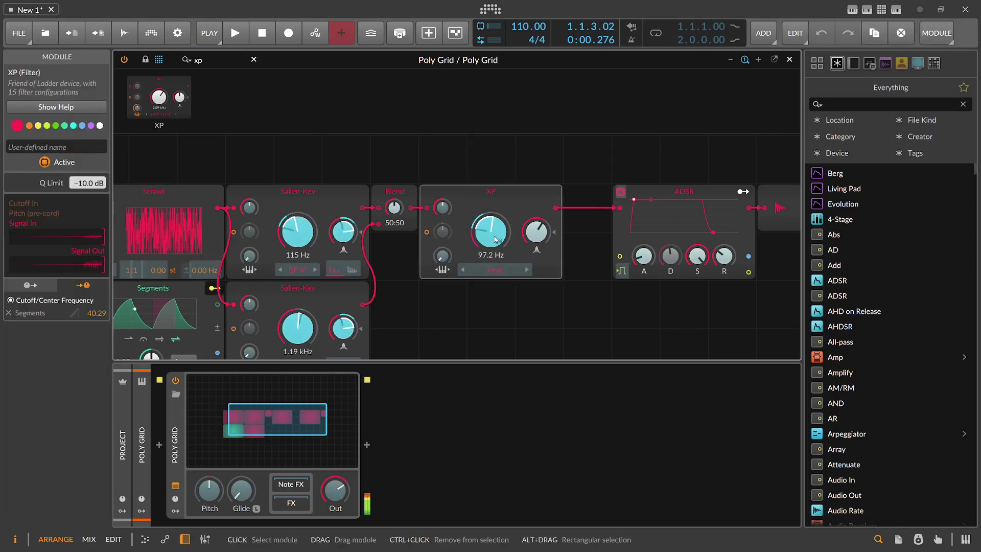
drag(483, 231, 484, 236)
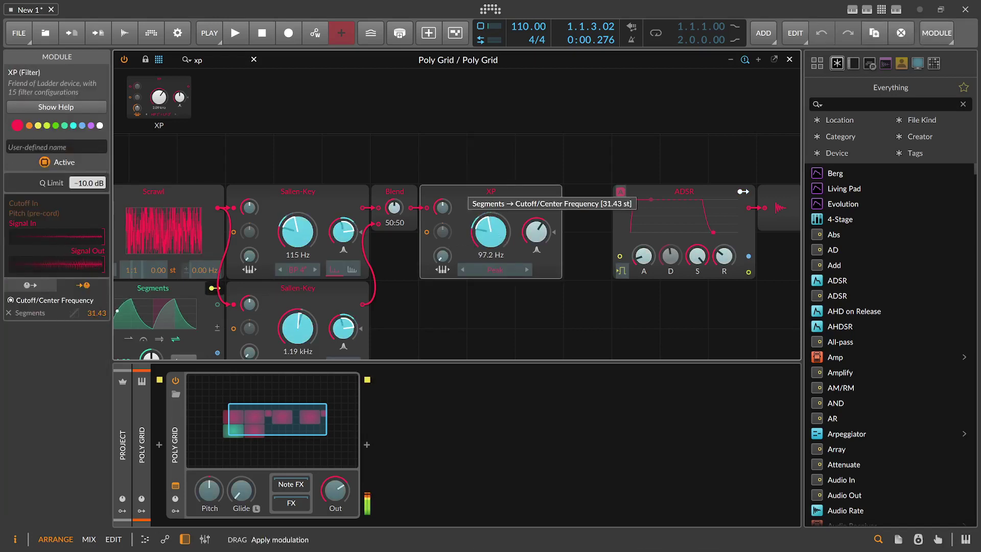
click(213, 289)
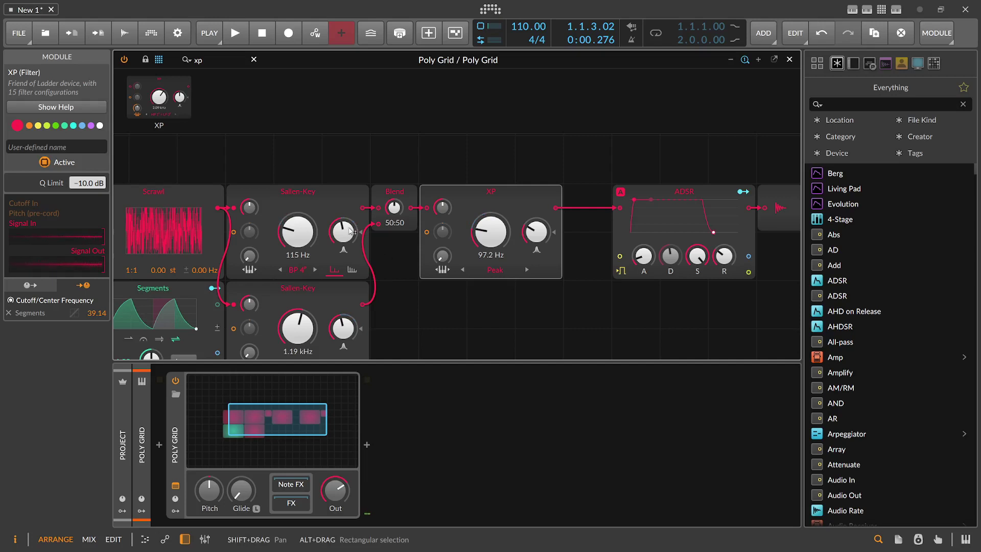
Search the modules for "di" and insert a Distortion between XP and ADSR.
drag(318, 173, 386, 160)
drag(208, 60, 136, 62)
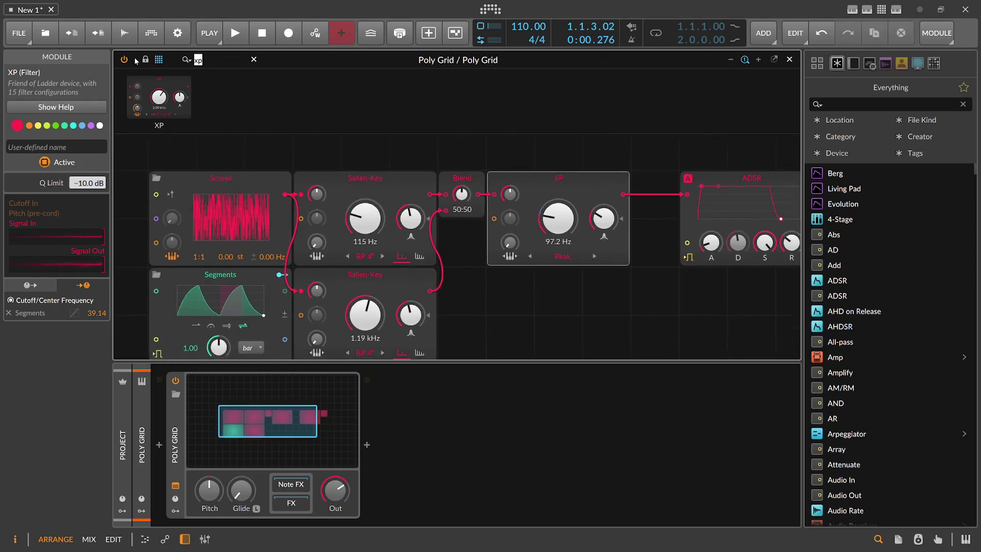
text(di)
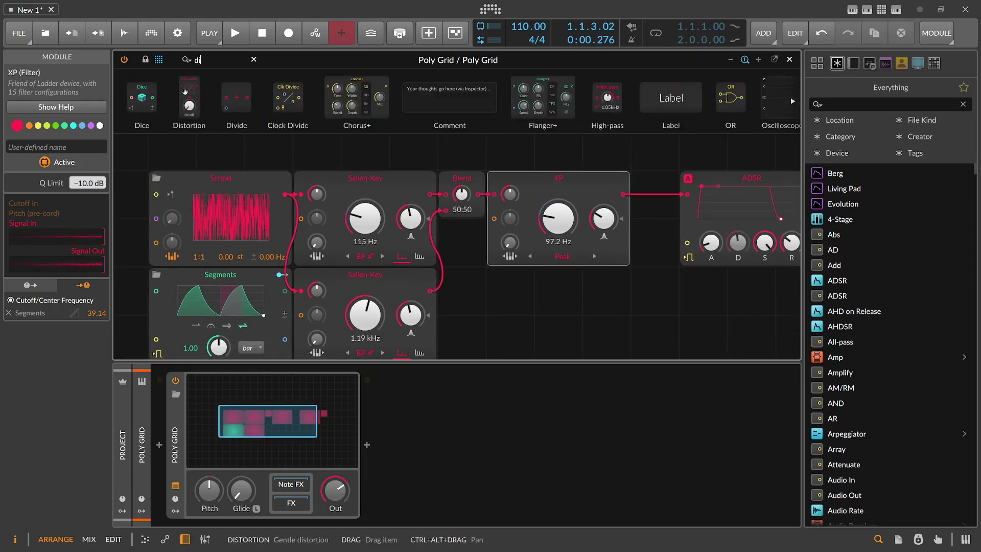
drag(628, 197, 628, 197)
drag(574, 161, 306, 160)
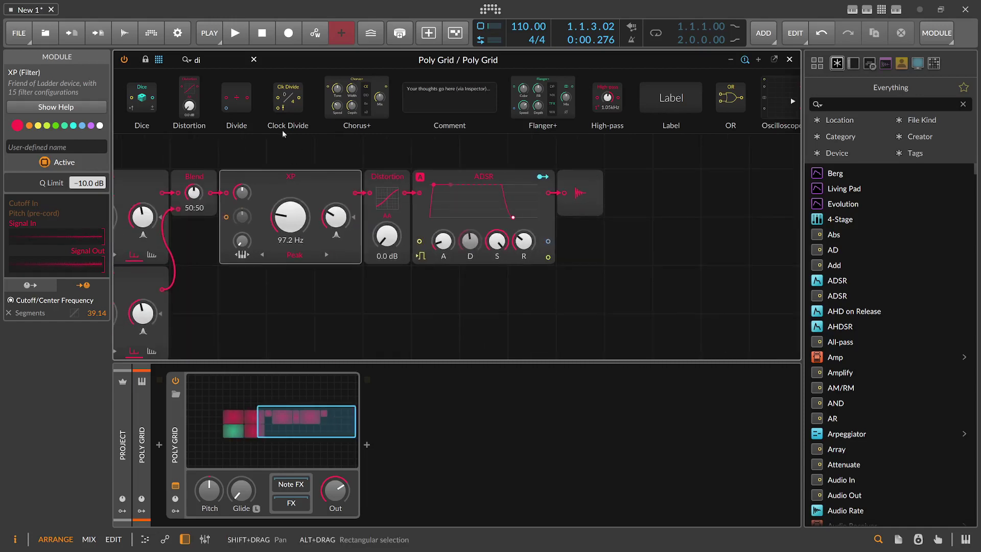
Search the modules for "bit", clear the search, and browse the module categories through to the shapers.
drag(203, 61, 87, 58)
text(bit)
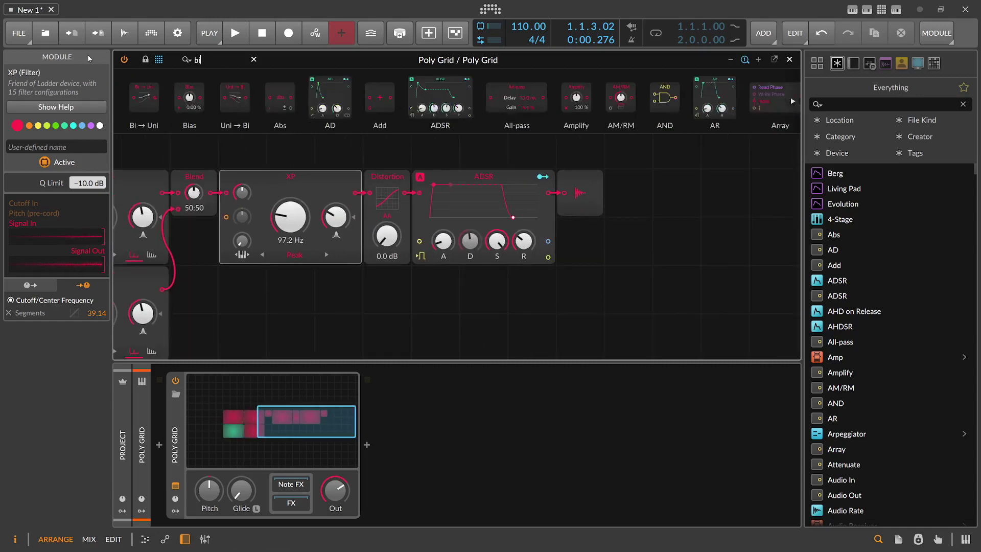
key(BackSpace)
key(BackSpace)
key(BackSpace)
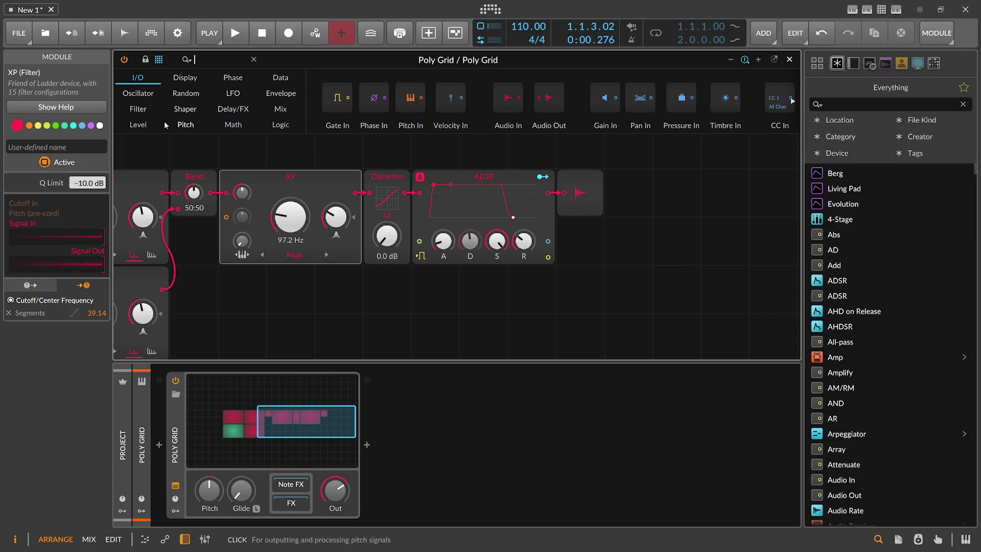
click(185, 77)
click(232, 77)
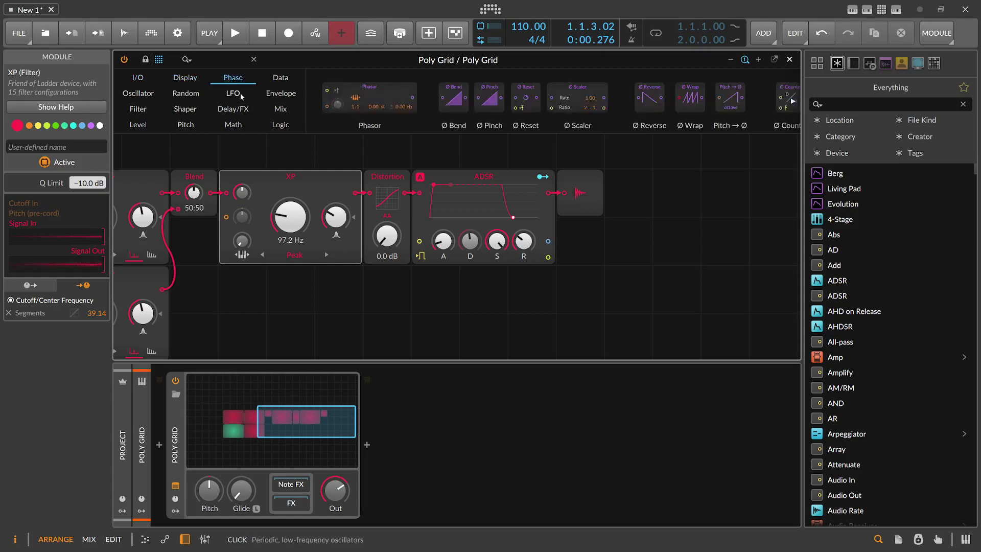
click(281, 78)
click(185, 93)
click(138, 93)
click(233, 93)
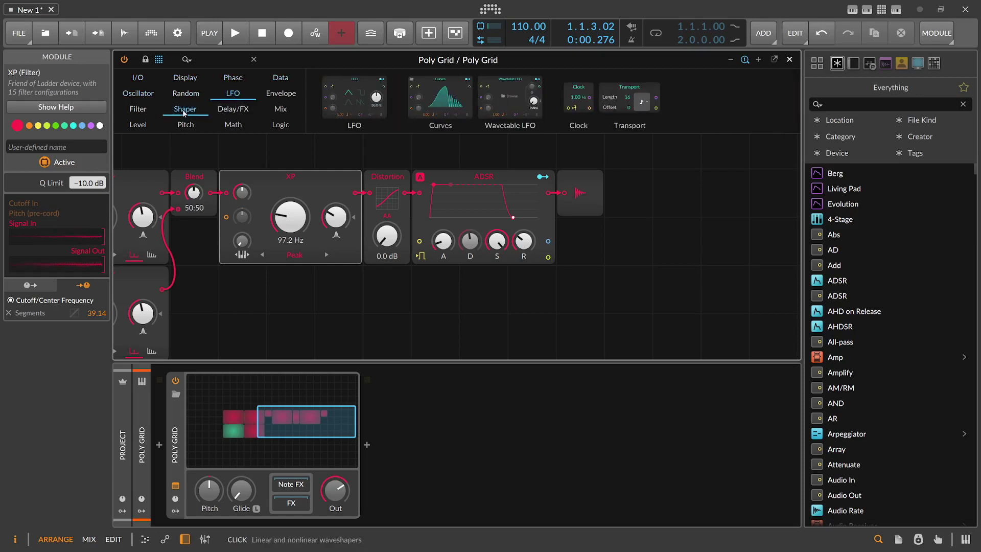
click(184, 111)
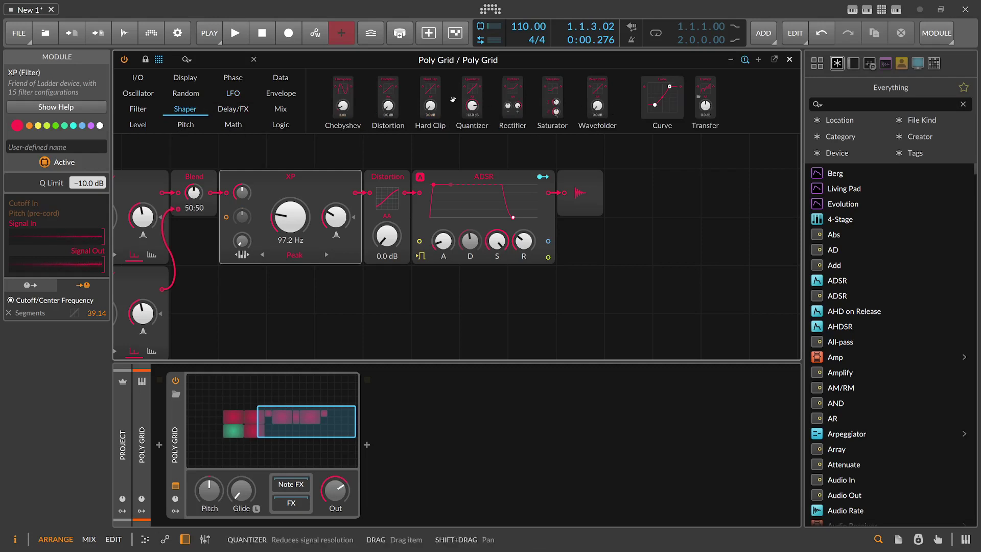
Try a Quantizer between Distortion and ADSR and delete it again.
drag(471, 102, 387, 246)
click(446, 189)
key(Delete)
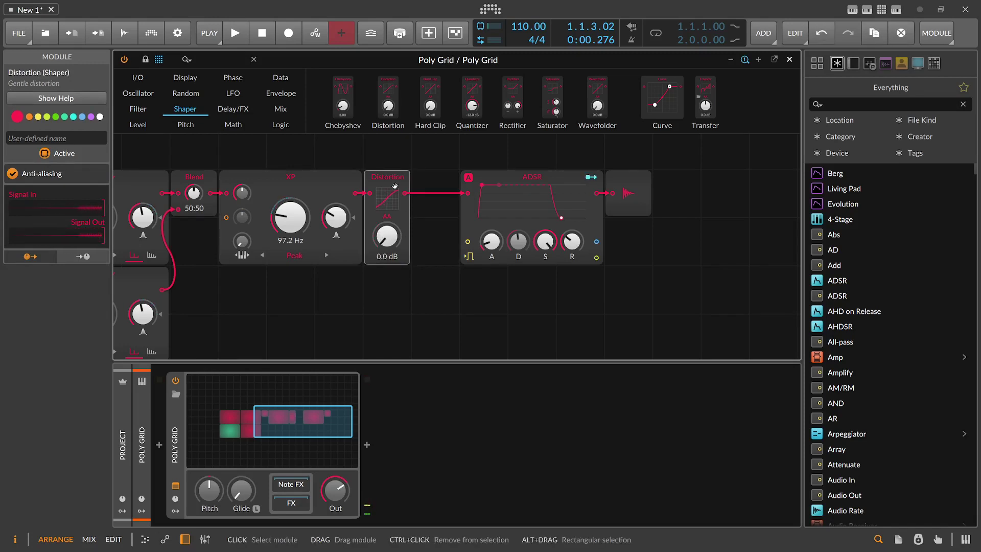
Delete the Distortion module and move the ADSR one grid cell closer to XP.
key(Delete)
drag(504, 175, 455, 176)
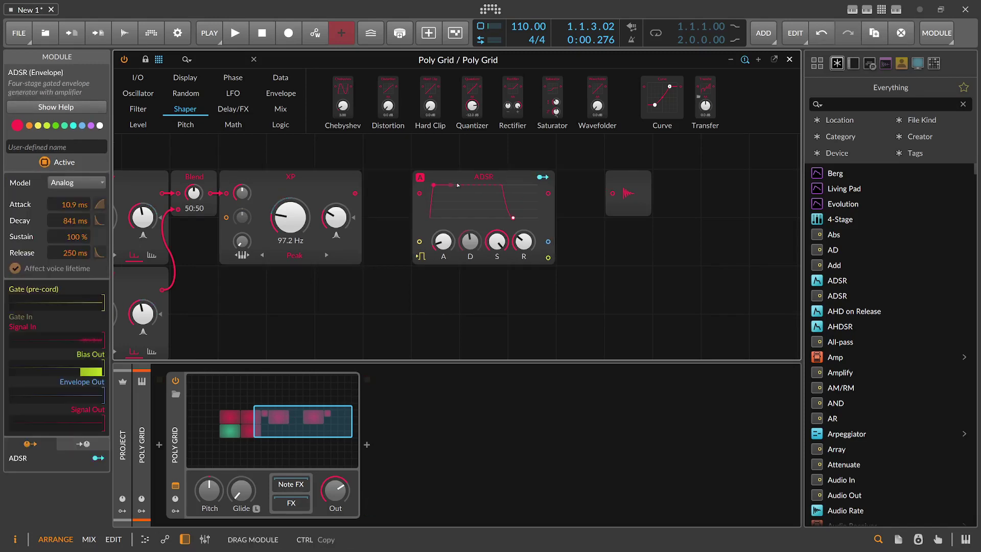
drag(337, 161, 483, 163)
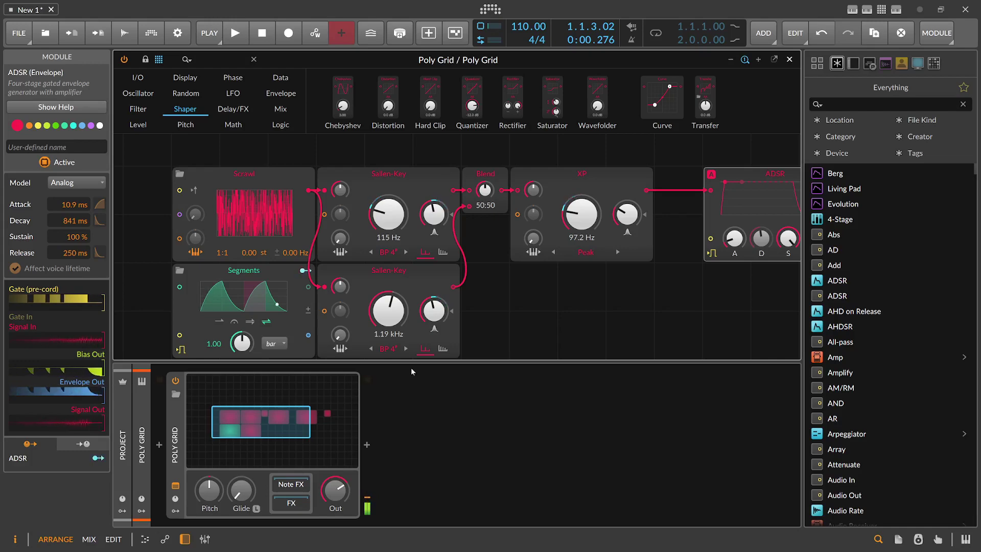
Insert an EQ+ device after the Poly Grid in the device chain.
click(366, 448)
text(e)
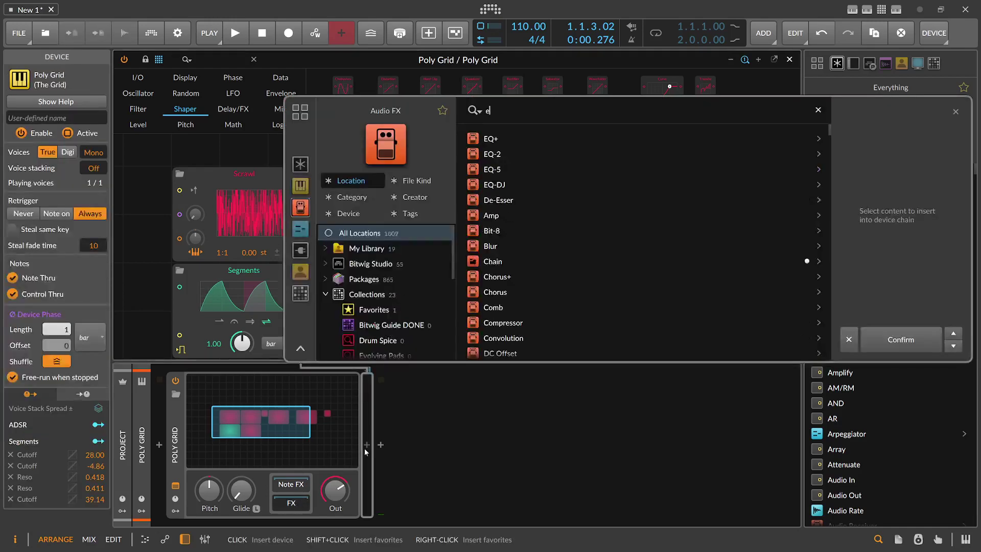
text(q)
key(Return)
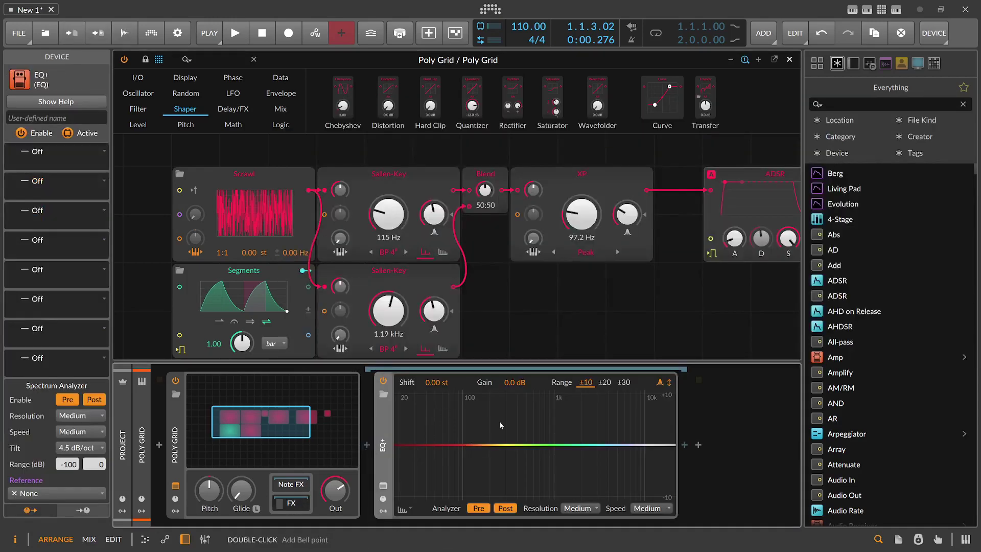
Add two Bell bands to EQ+, one at about 130 Hz and one at about 1.17 kHz, both near 0 dB.
double_click(460, 445)
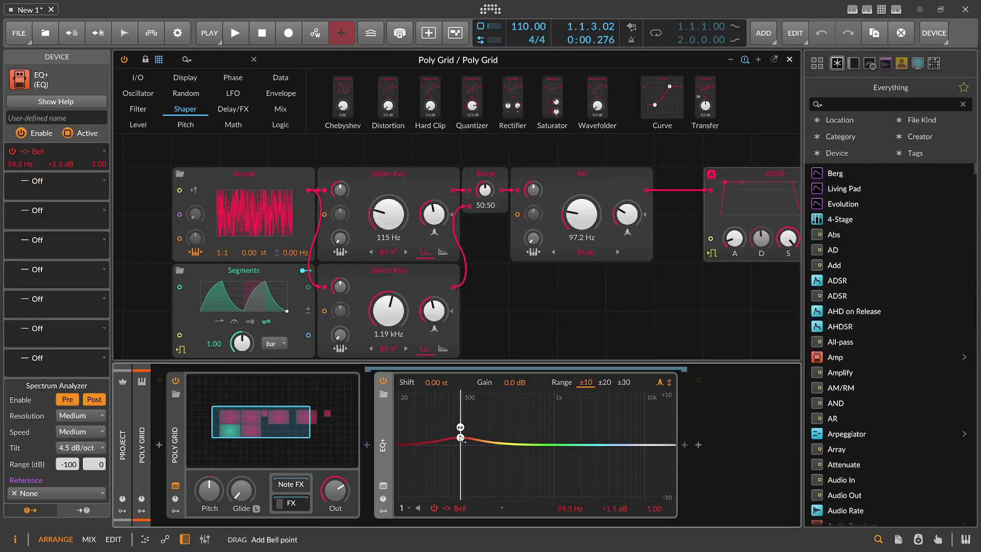
double_click(554, 445)
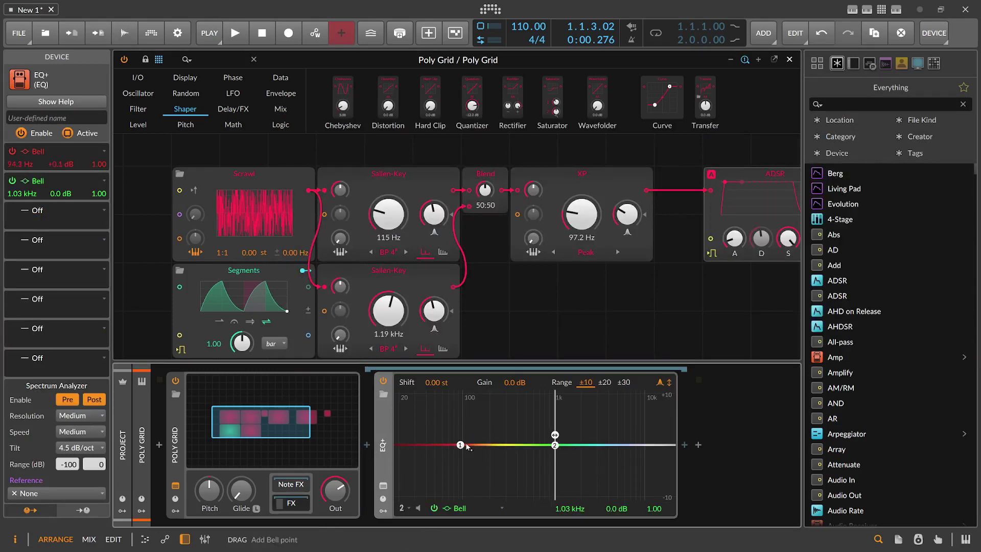
drag(460, 444, 472, 444)
drag(555, 445, 560, 445)
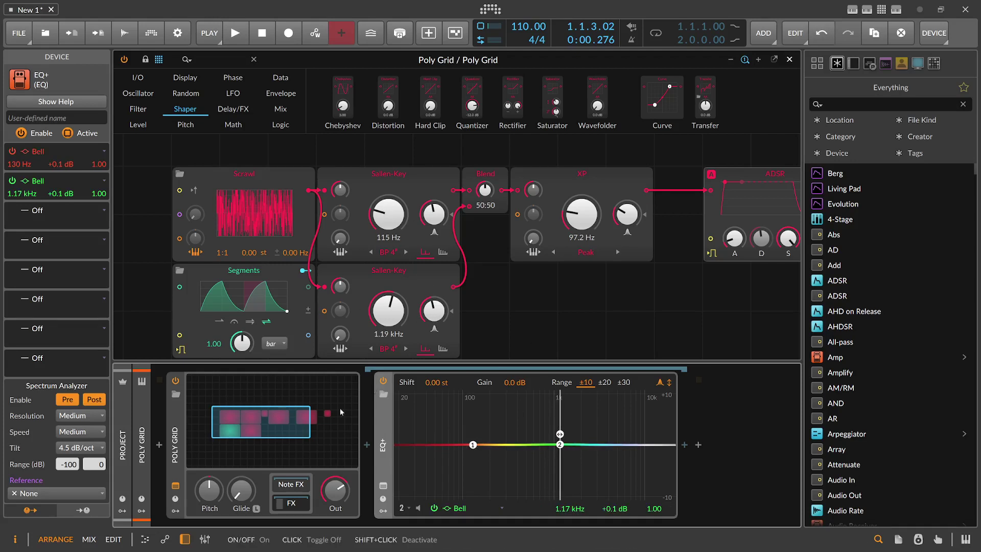
Modulate EQ+ band 1's frequency, gain and Q with Segments, with a Q modulation of about ×2.18.
click(304, 270)
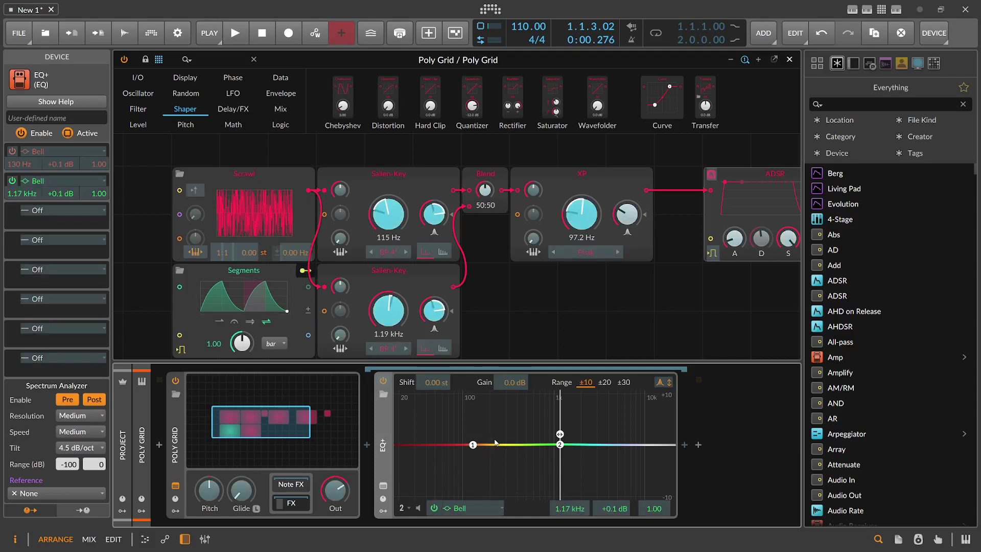
click(473, 444)
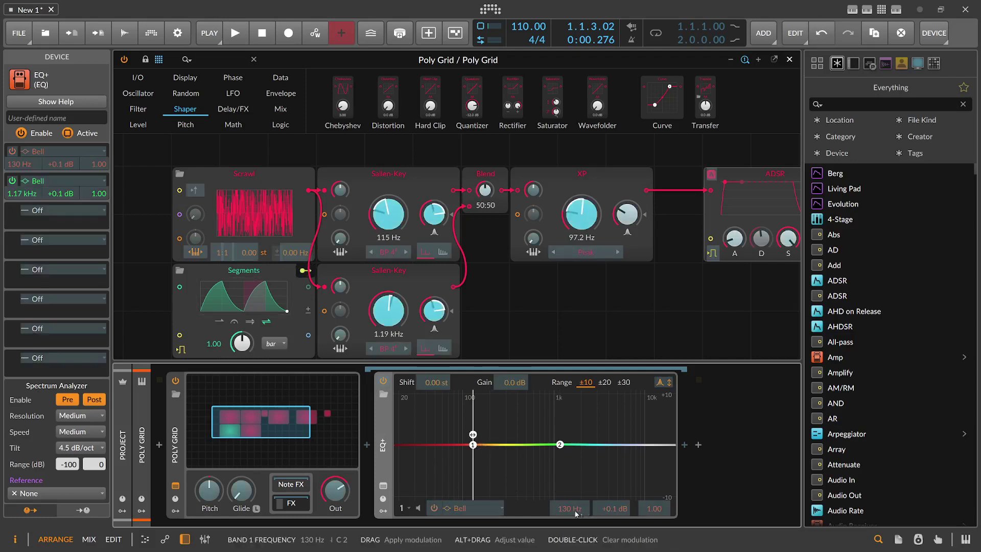
drag(575, 510, 576, 500)
drag(613, 510, 655, 494)
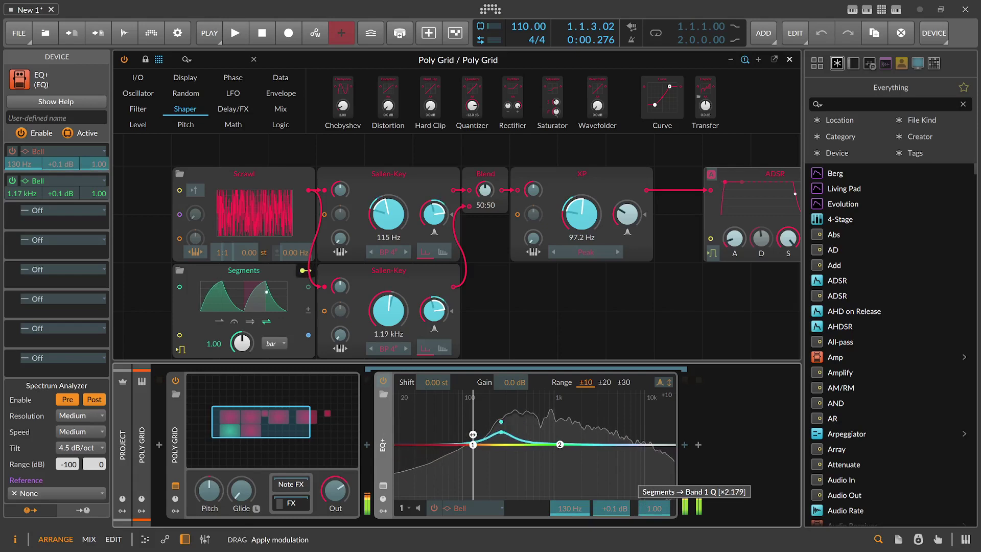
Move EQ+ band 2 to about 1.28 kHz and modulate its gain, Q (about ×2.42) and frequency (about -3.20 st) with Segments.
drag(562, 445, 563, 444)
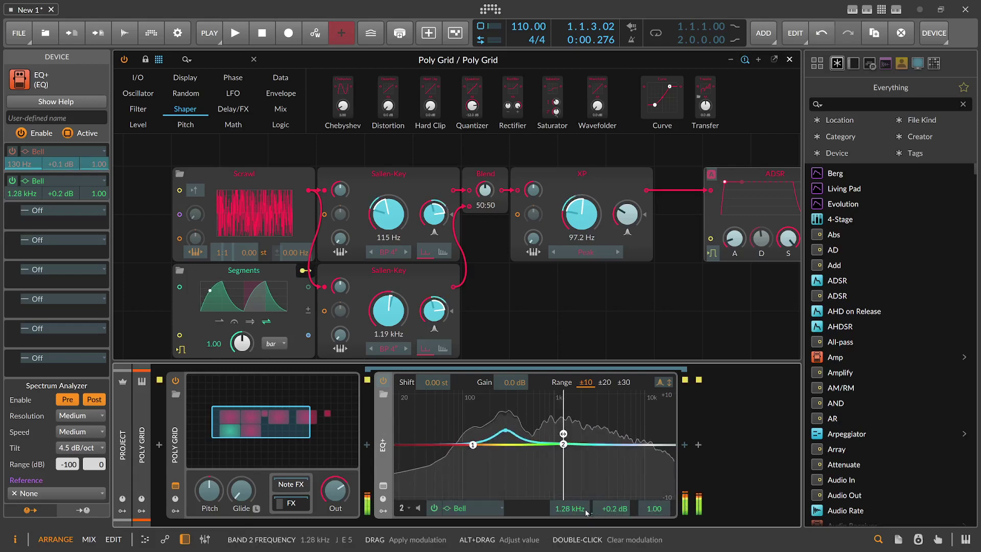
drag(580, 512, 654, 505)
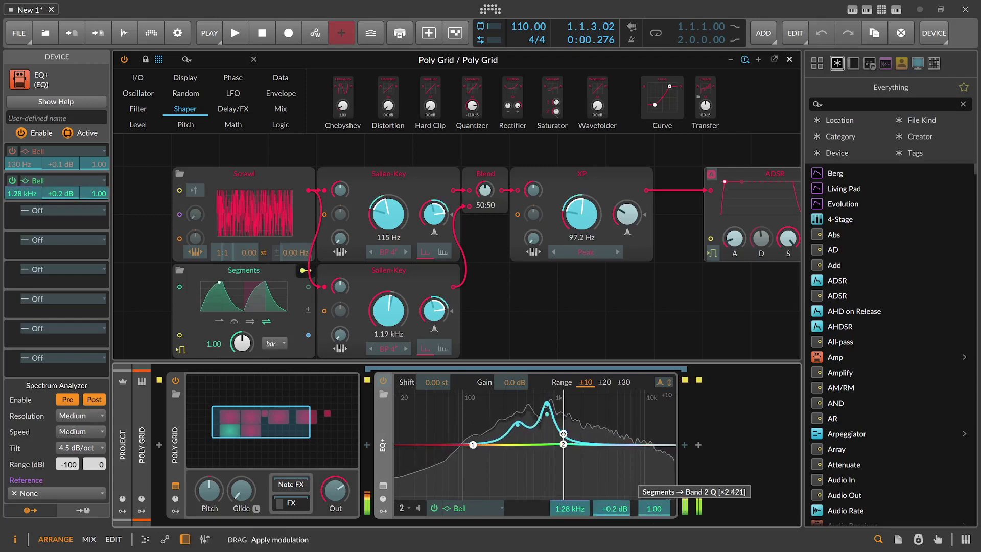
drag(570, 508, 570, 507)
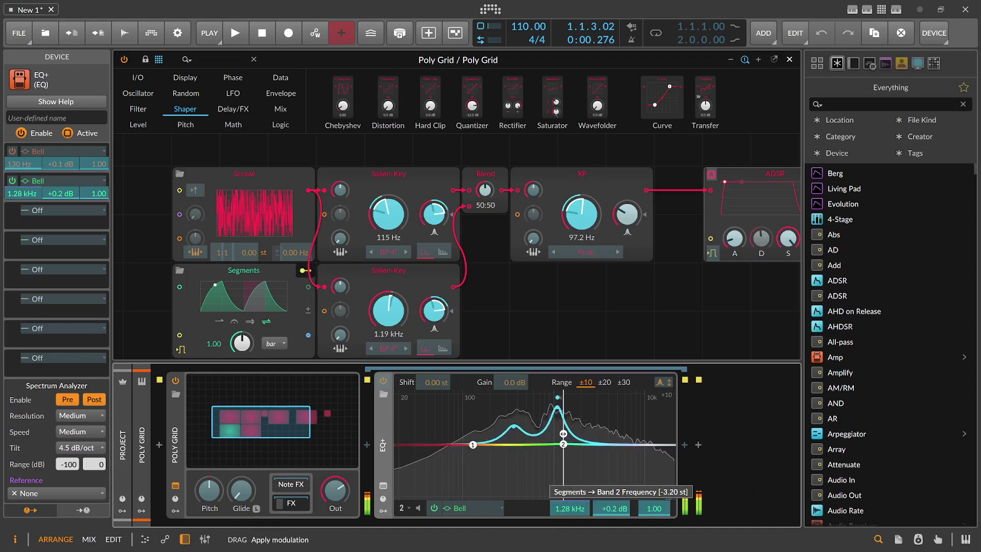
Move EQ+ band 1 to about 91.7 Hz at +0.3 dB and readjust its Segments gain and Q modulation.
mouse_move(472, 445)
mouse_down()
mouse_move(455, 446)
mouse_move(459, 433)
mouse_up()
drag(611, 511, 654, 510)
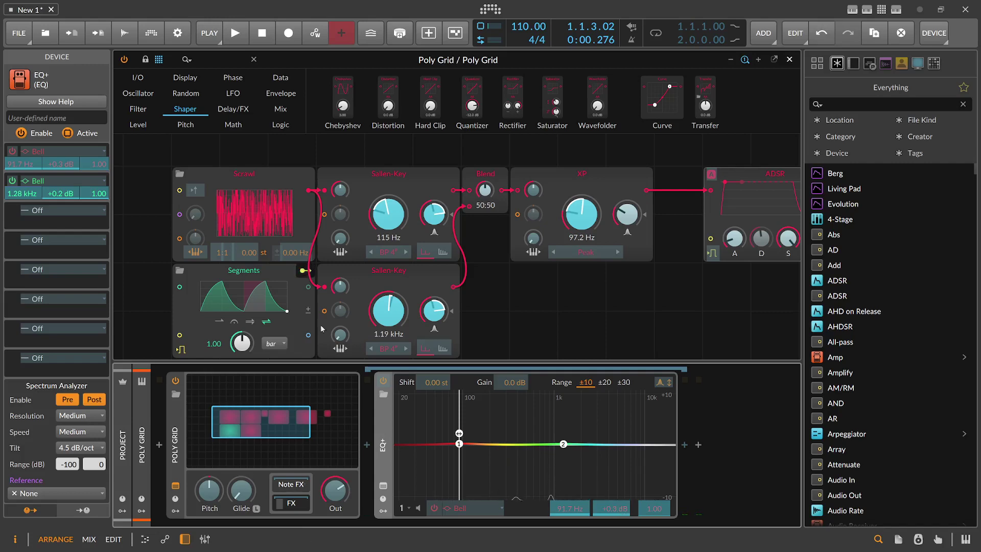
Search the modules for "sine" and insert a Sine oscillator in the empty grid area below the first Blend.
scroll(485, 286, down, 4)
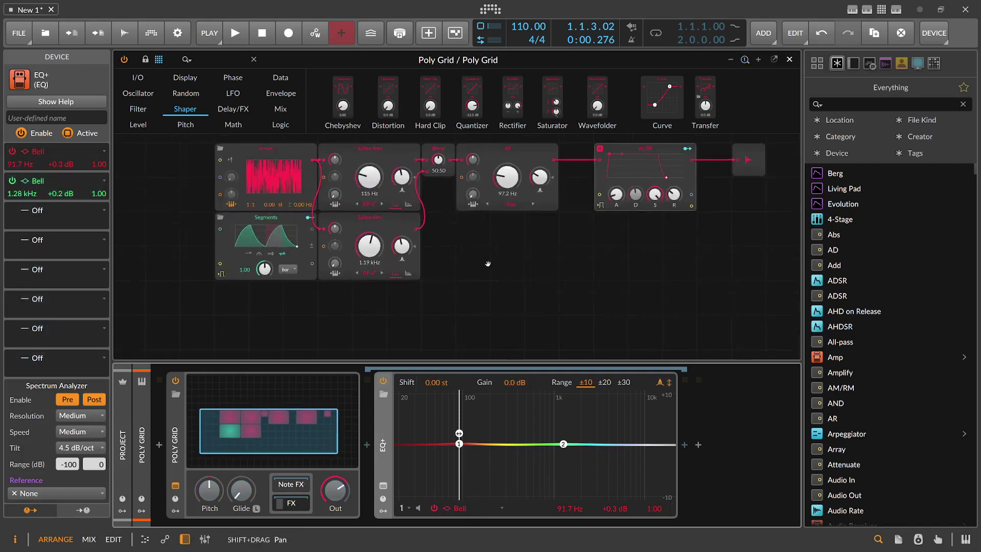
drag(490, 280, 484, 286)
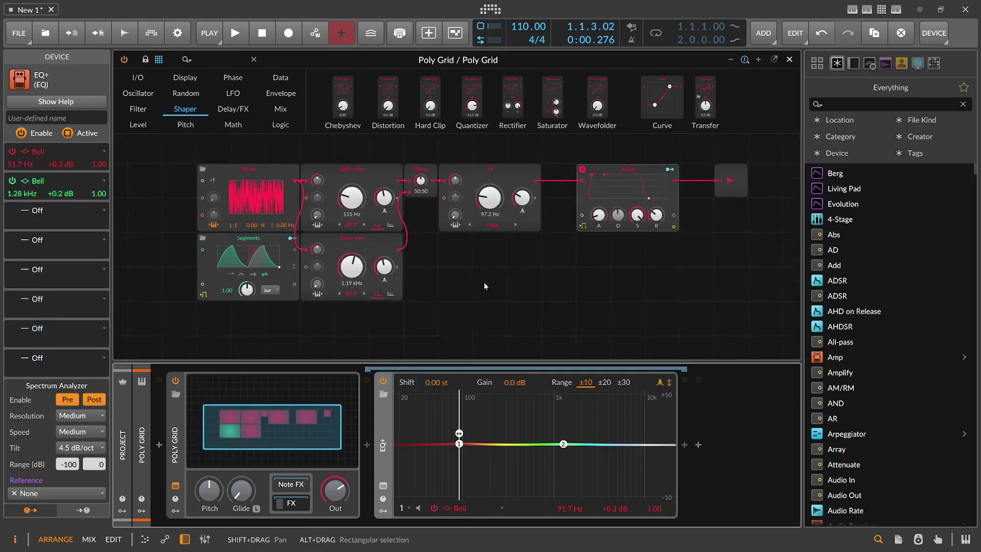
click(213, 61)
text(sine)
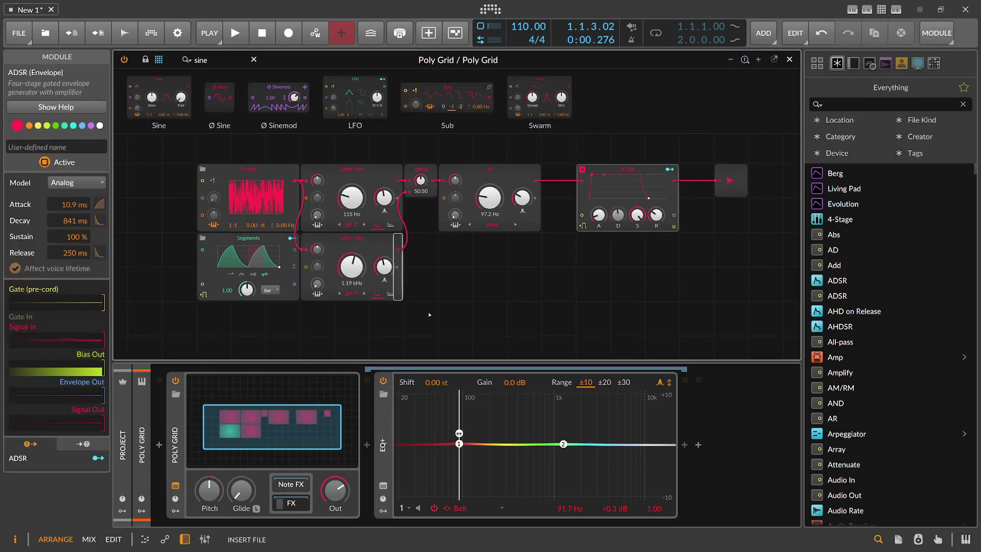
key(Return)
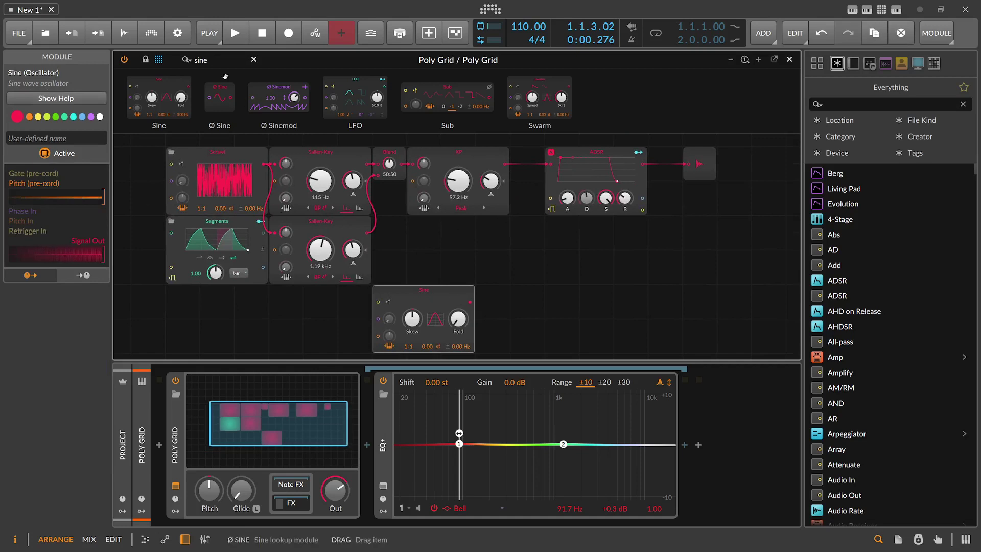
Insert a Blend between XP and ADSR, with the Sine output in its second input and the mix at 50:50.
text(blened)
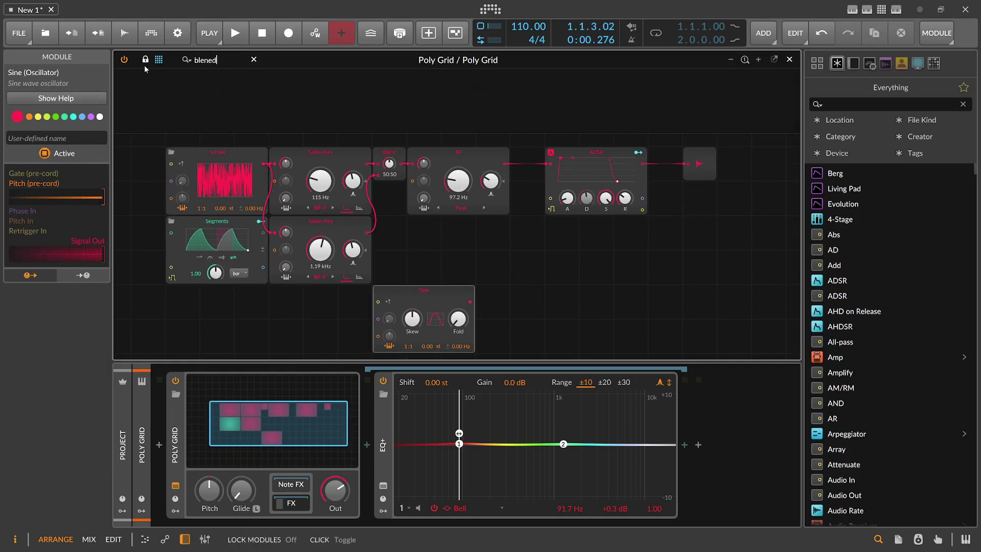
key(BackSpace)
key(BackSpace)
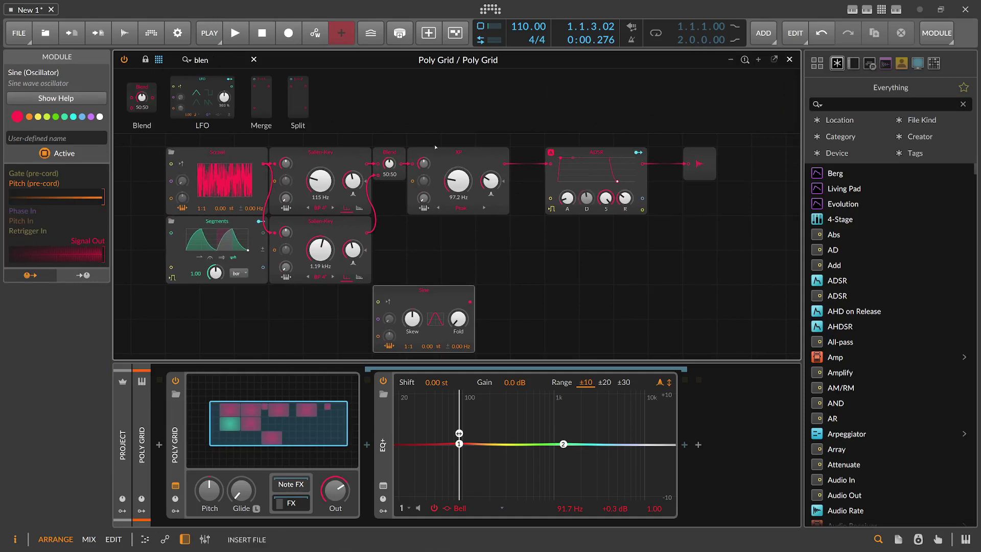
drag(550, 164, 549, 164)
drag(470, 302, 513, 176)
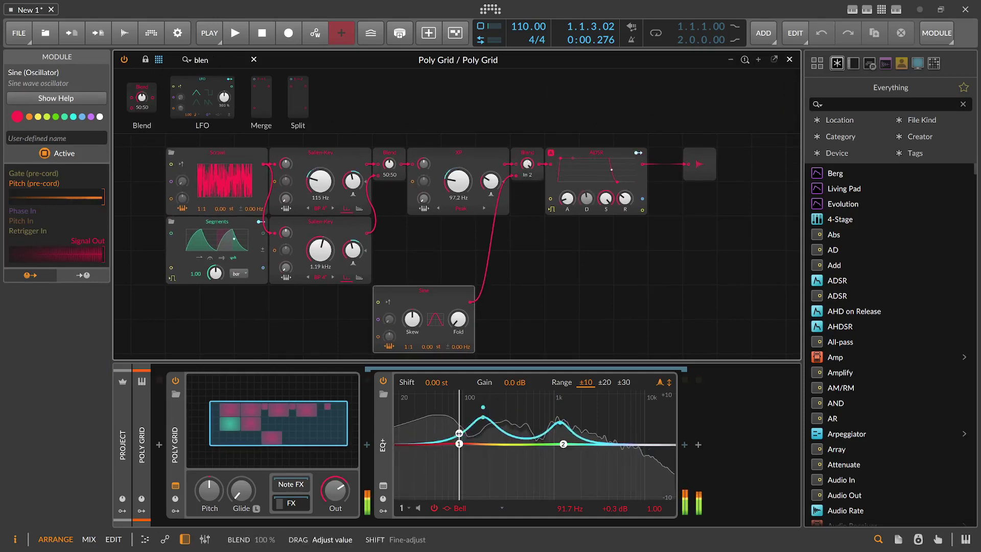
drag(526, 164, 525, 250)
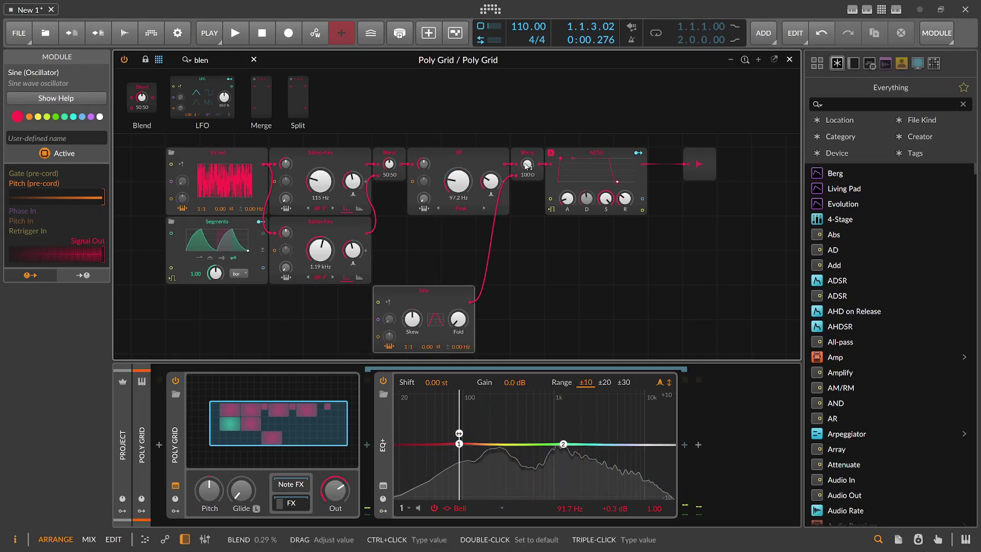
double_click(527, 164)
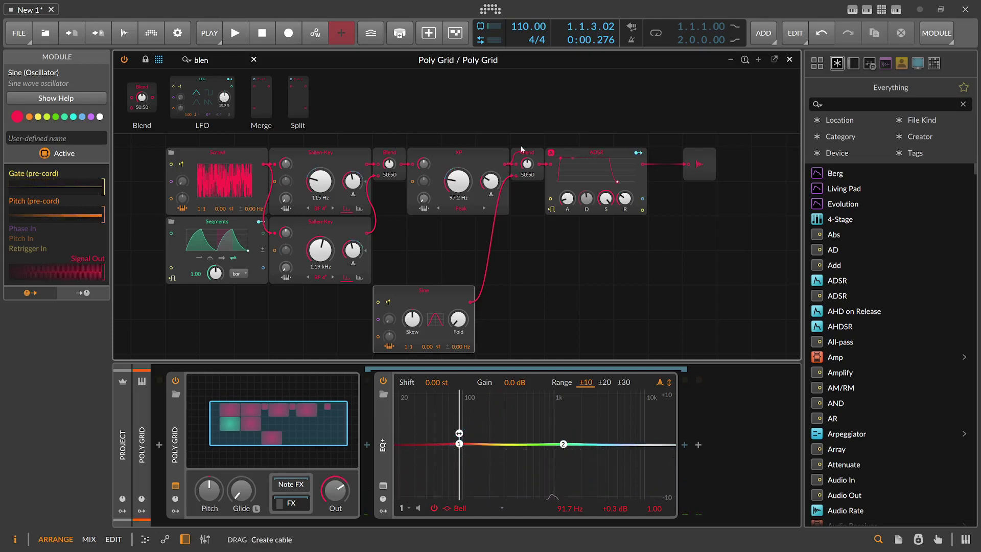
Cable the XP output to the Sine's phase input and set the phase modulation amount to about 24.8 %.
drag(521, 149, 486, 177)
drag(373, 296, 378, 319)
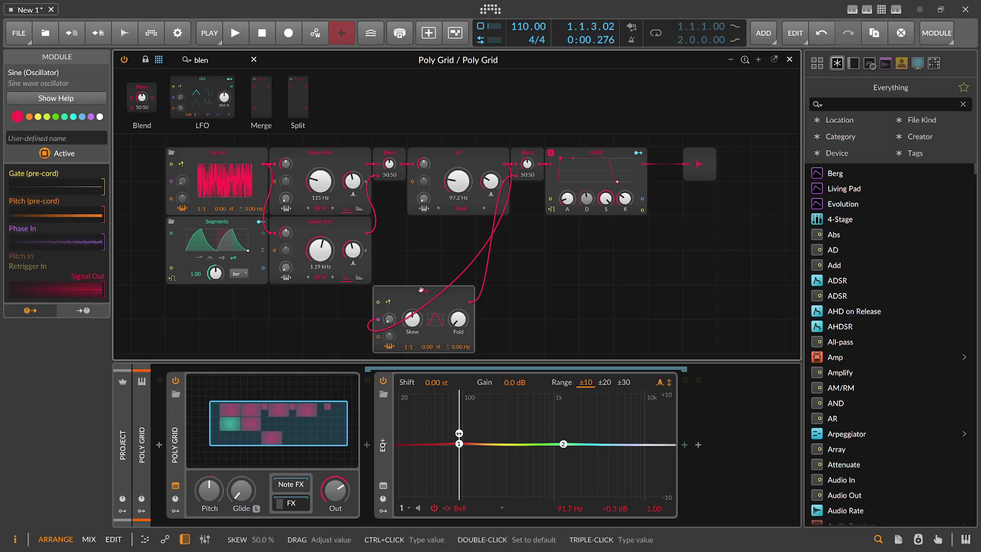
drag(392, 321, 392, 319)
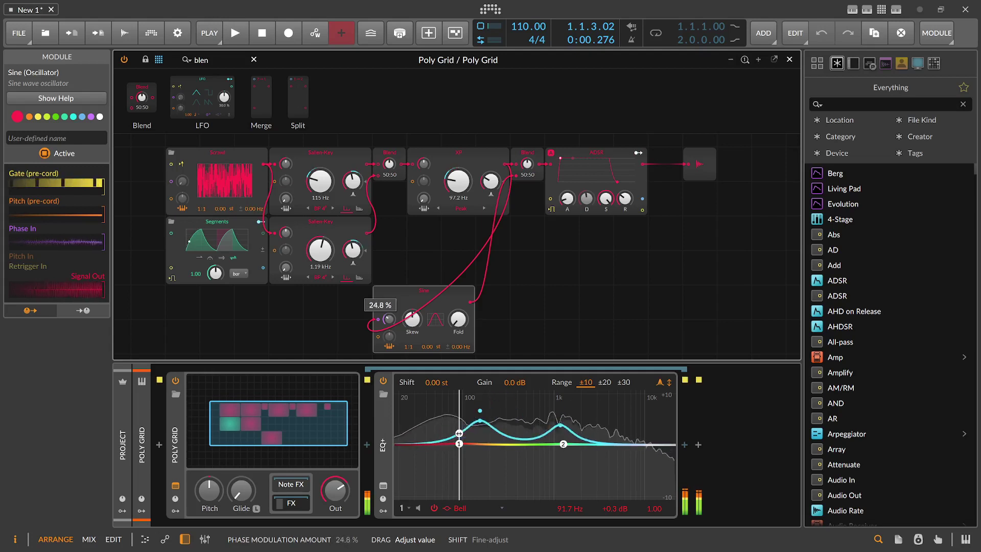
Modulate the Sine's phase modulation amount, Skew (about 22.86 %) and Fold (about 20.85 st) with Segments.
click(259, 222)
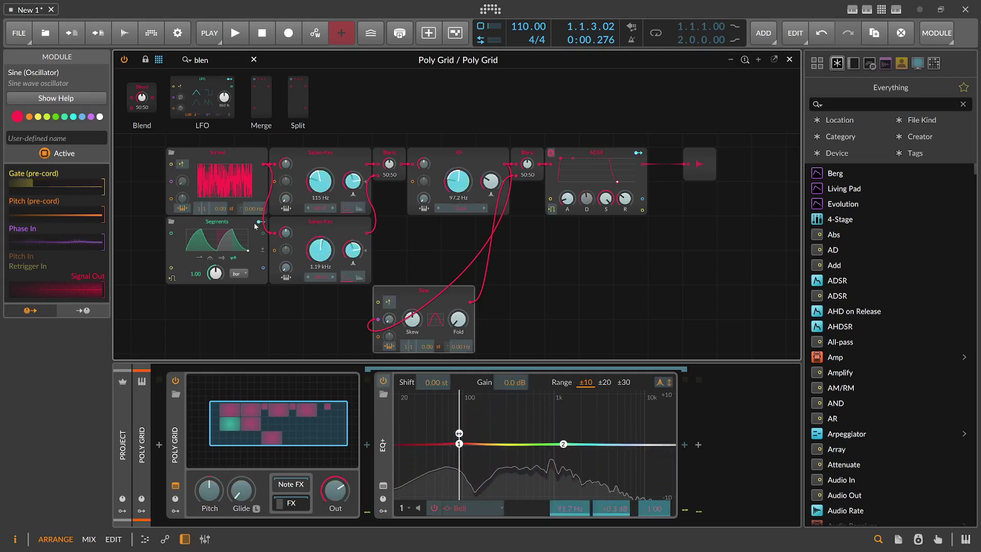
drag(389, 319, 416, 334)
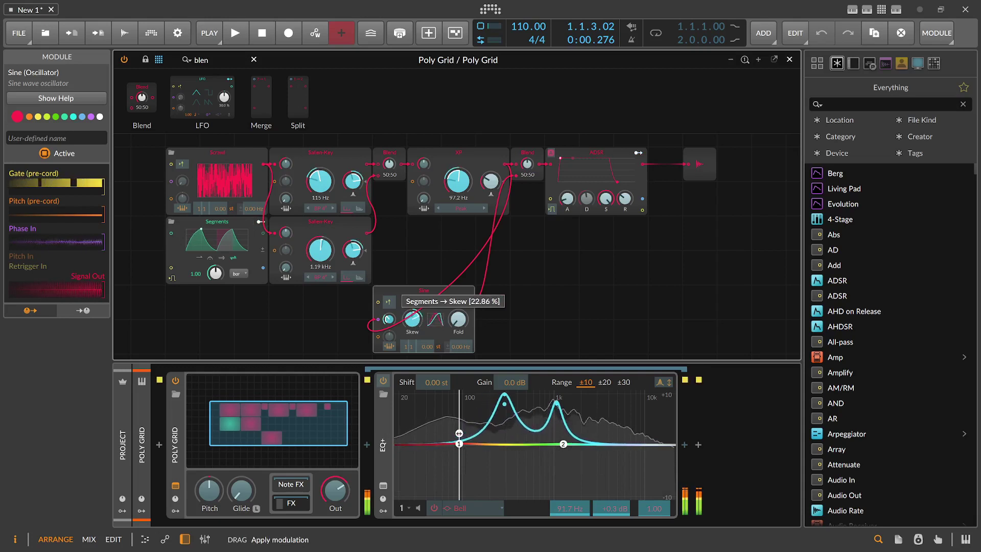
drag(458, 319, 458, 313)
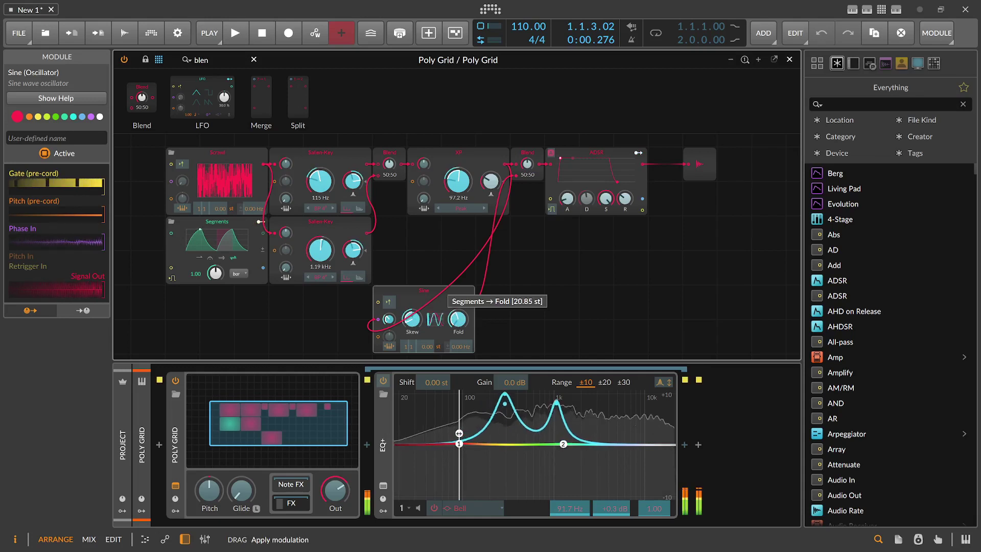
Readjust the Segments modulation of the Sine's Fold, Skew and phase amount, and move the Sine directly below XP.
drag(458, 313, 409, 320)
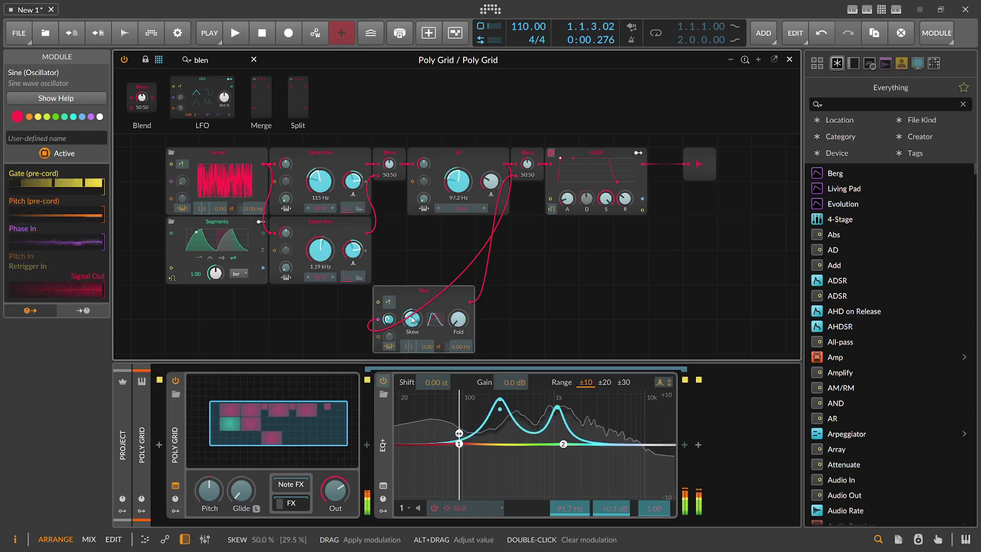
drag(412, 319, 411, 318)
drag(388, 319, 388, 323)
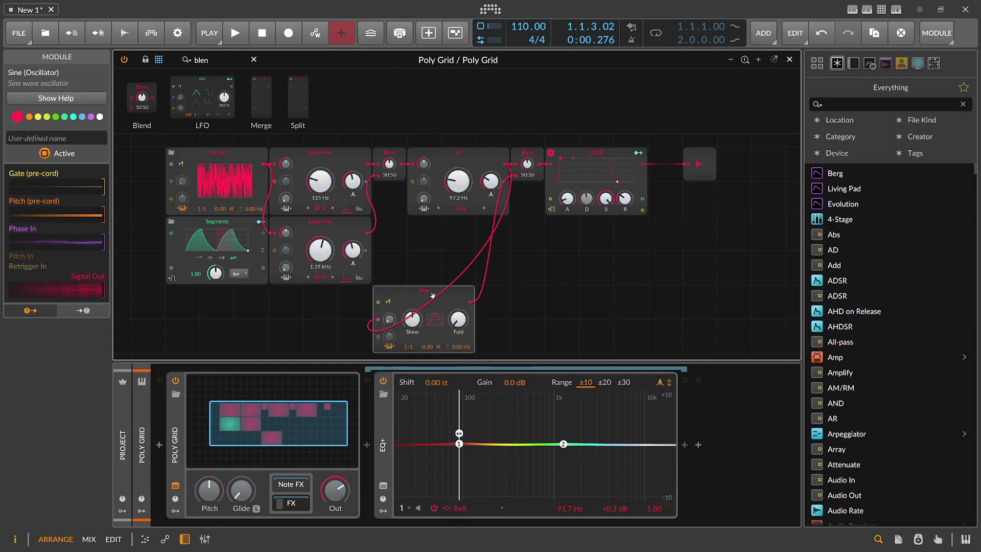
drag(432, 295, 467, 227)
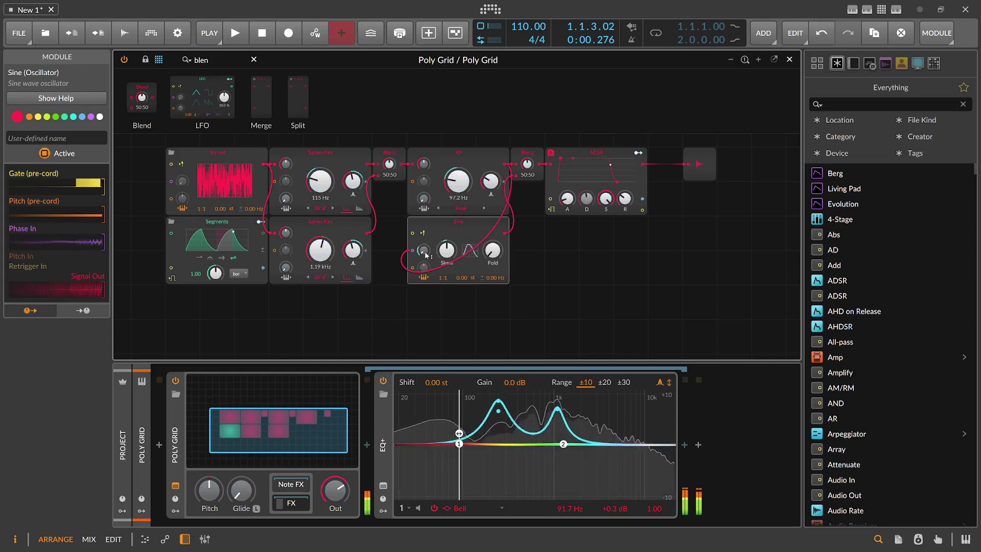
Search the audio effects for "bit" and insert a Bit-8 device after EQ+.
click(685, 445)
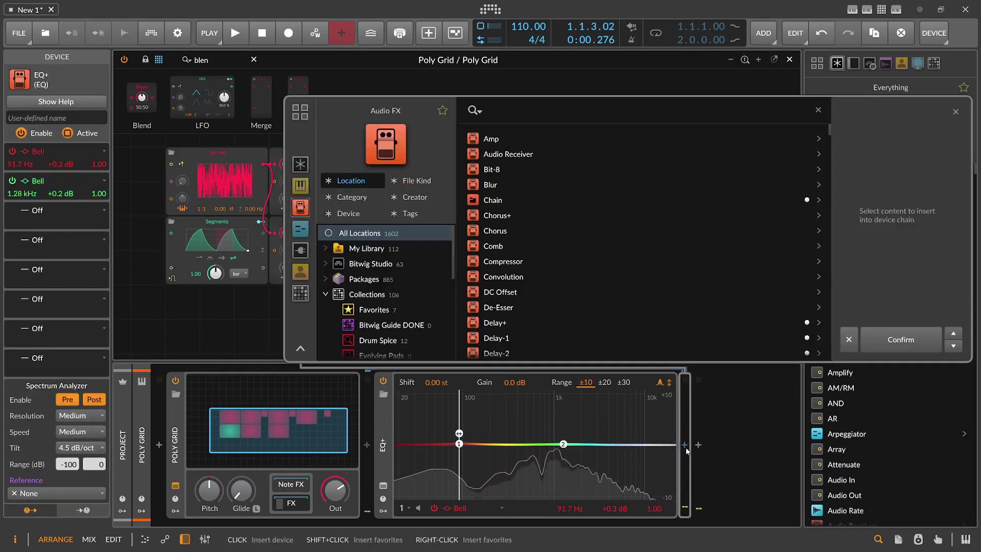
text(bit)
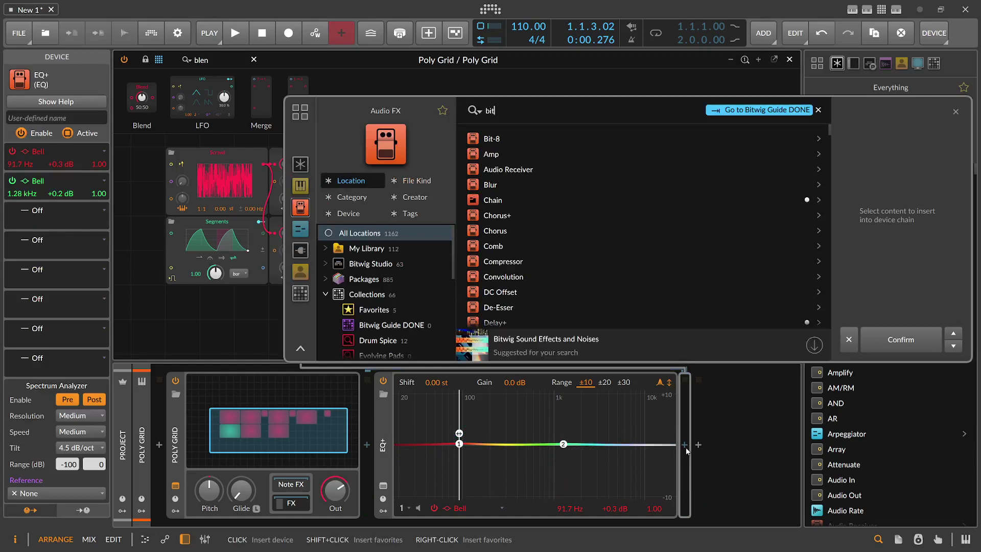
key(Down)
key(Return)
Set the Bit-8 clock to about 5.79 kHz and lower its mix to about 34.9 %.
drag(569, 523, 719, 523)
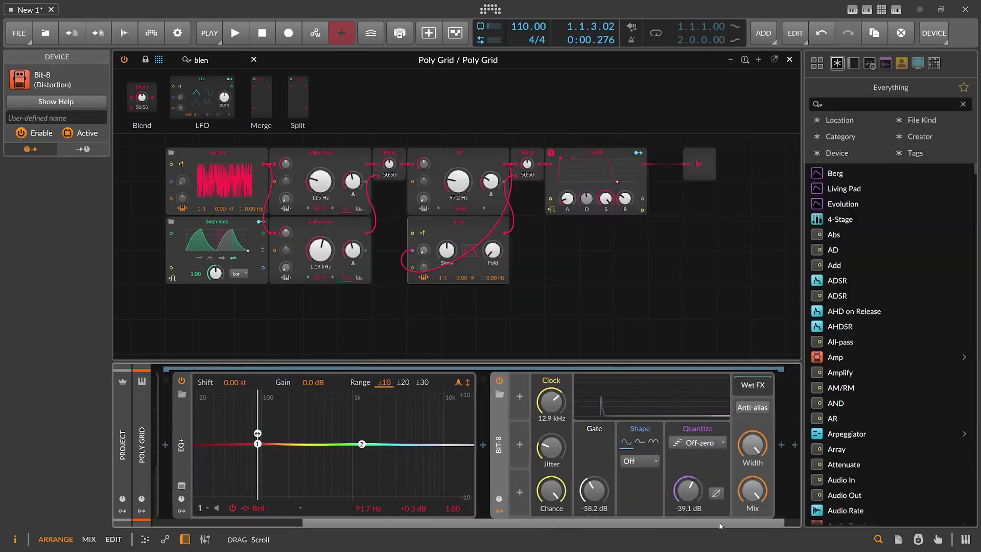
drag(561, 412, 561, 406)
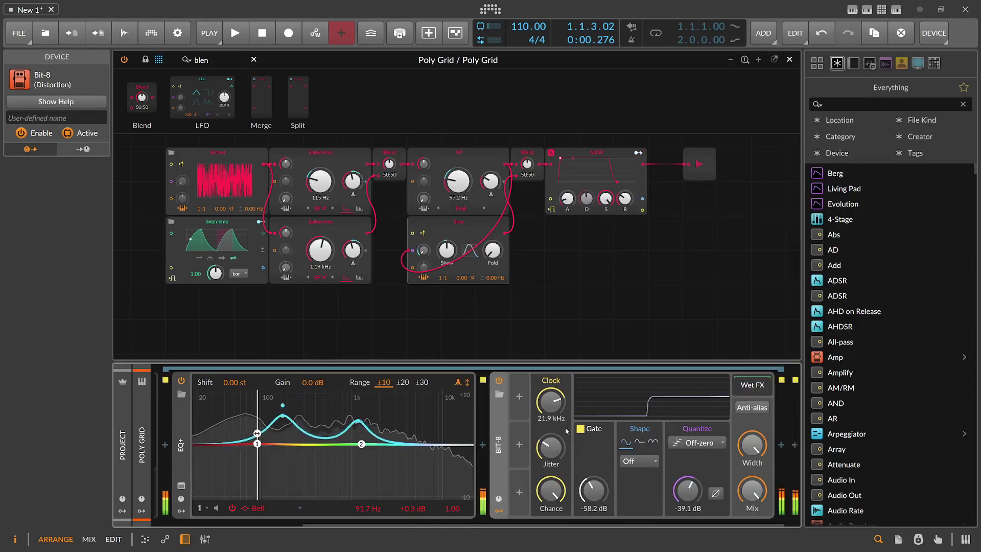
mouse_move(551, 402)
mouse_down()
mouse_move(551, 472)
mouse_move(552, 378)
mouse_move(552, 389)
mouse_up()
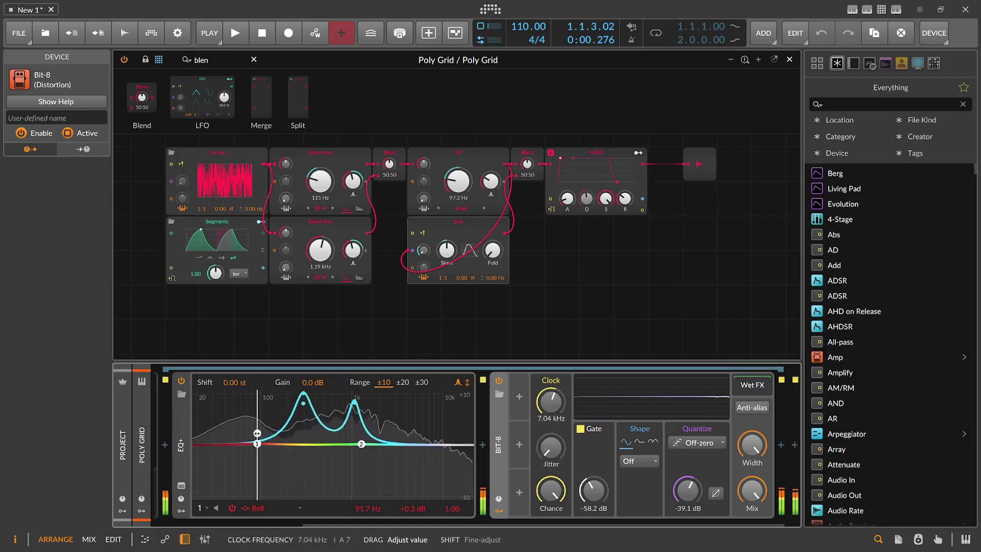
drag(752, 491, 752, 493)
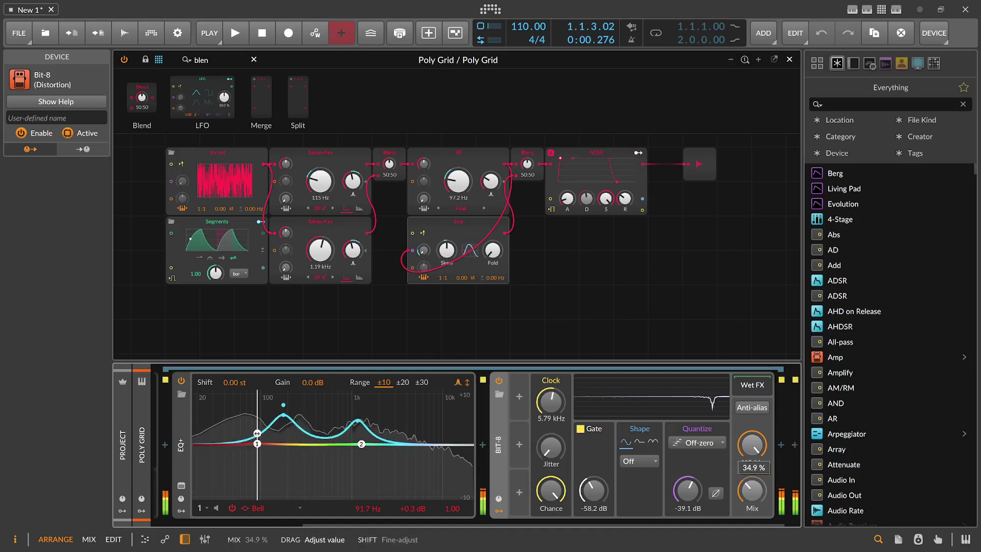
Modulate the Bit-8 mix with Segments and set the Bit-8 clock to about 6.56 kHz.
drag(551, 401, 551, 406)
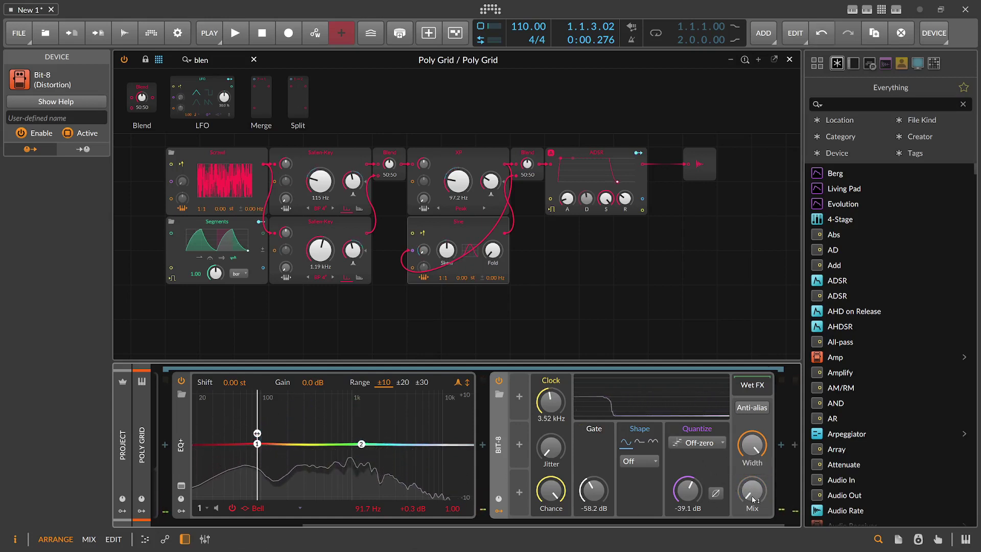
drag(678, 524, 722, 523)
click(260, 222)
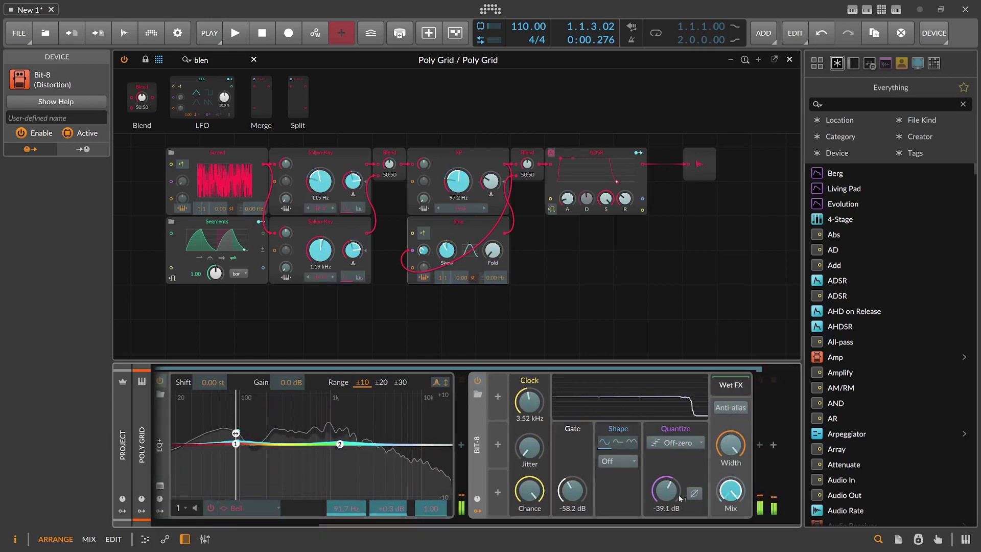
key(Escape)
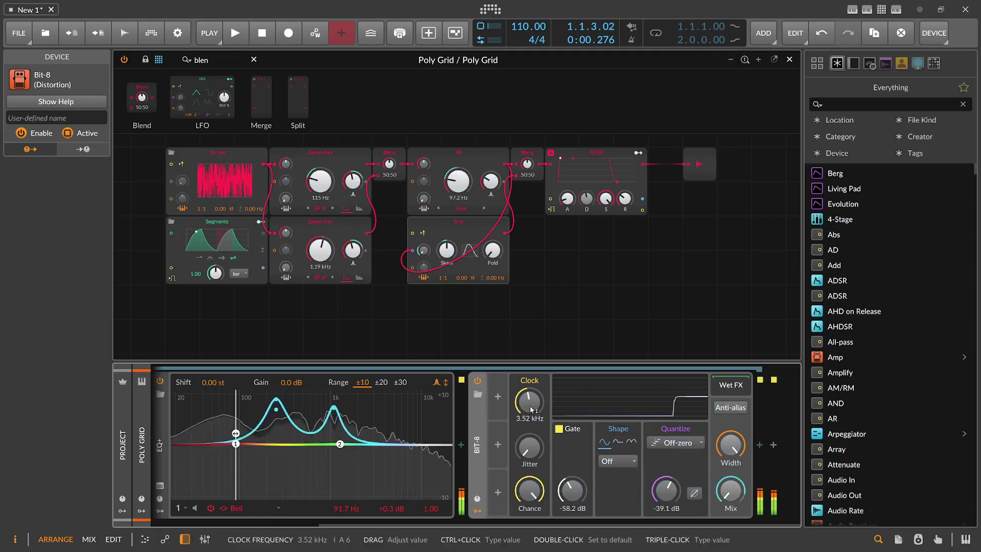
drag(532, 410, 529, 388)
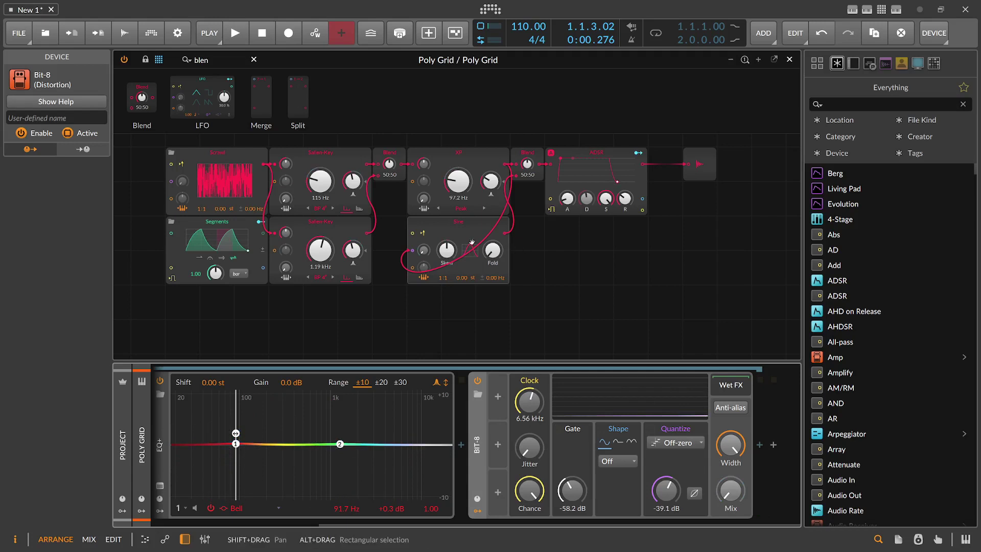
In the Segments curve, bend the second peak's rise to about -76 %, move that peak earlier and end its fall at a new 0 % point.
drag(323, 320, 368, 399)
drag(351, 524, 169, 524)
double_click(340, 490)
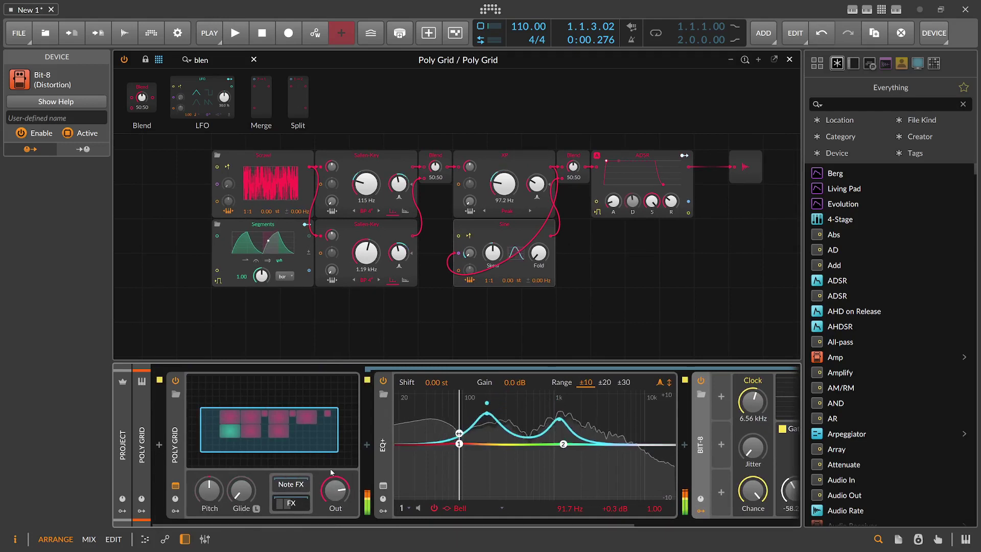
click(268, 240)
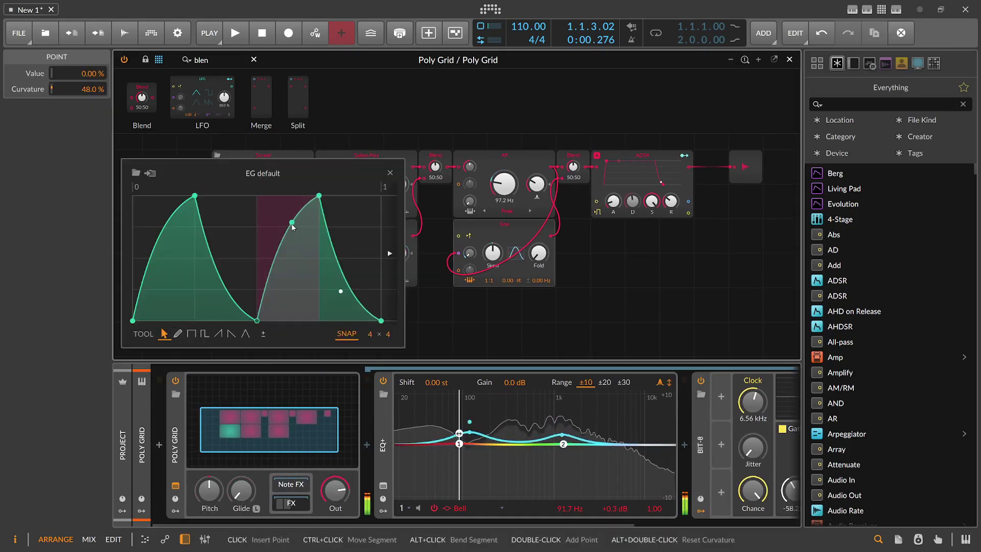
drag(292, 227, 290, 298)
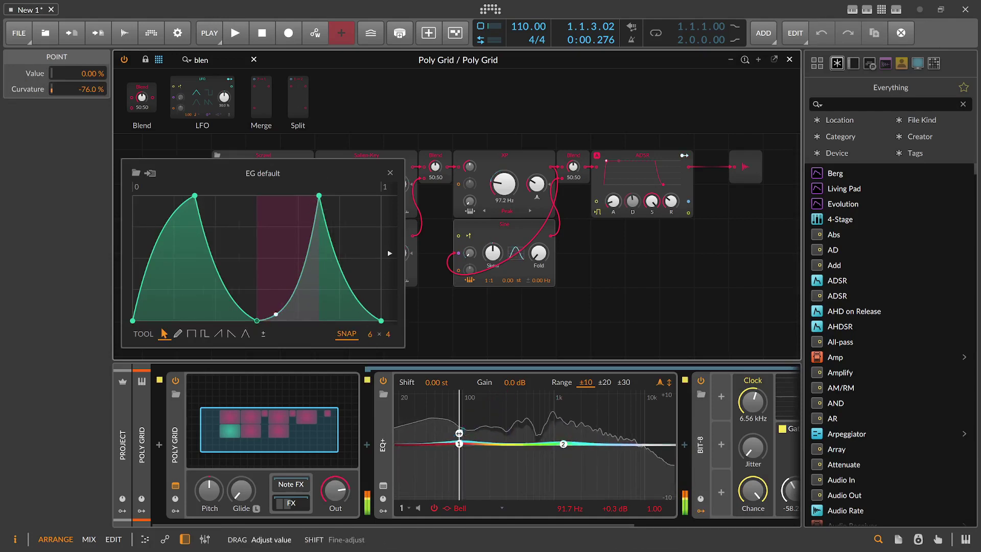
drag(319, 195, 288, 196)
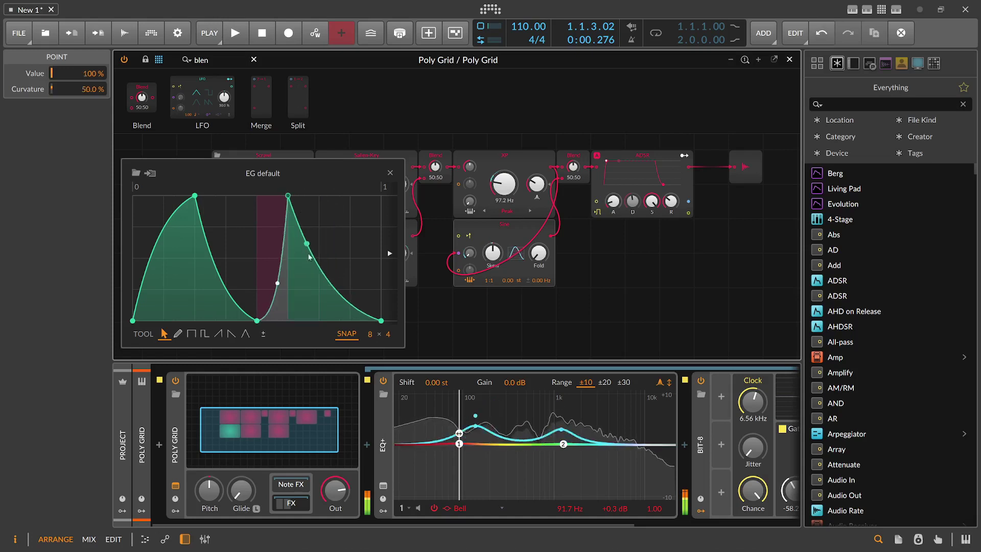
click(319, 289)
drag(319, 289, 319, 320)
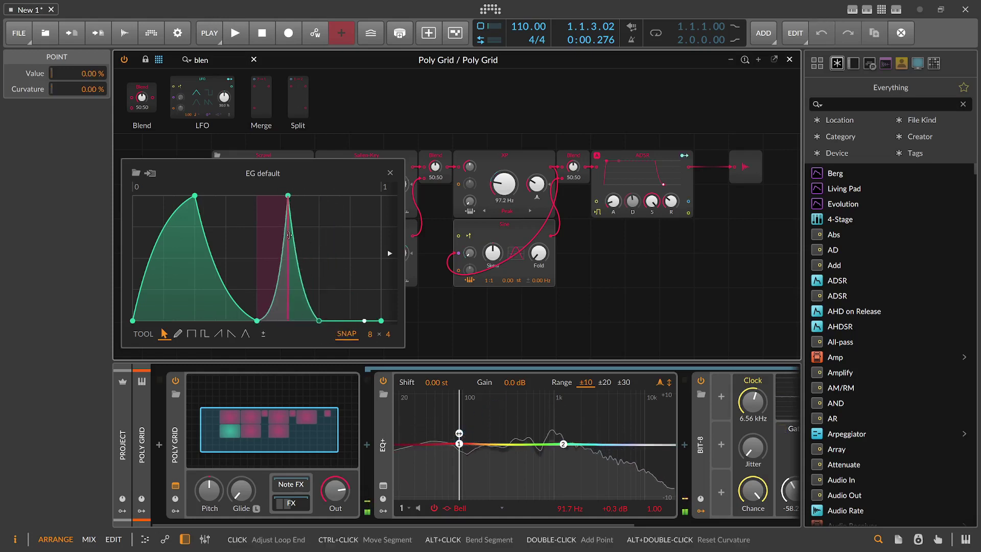
Extend the Segments loop to the end of the curve and add a third peak at 75 %.
drag(289, 237, 346, 241)
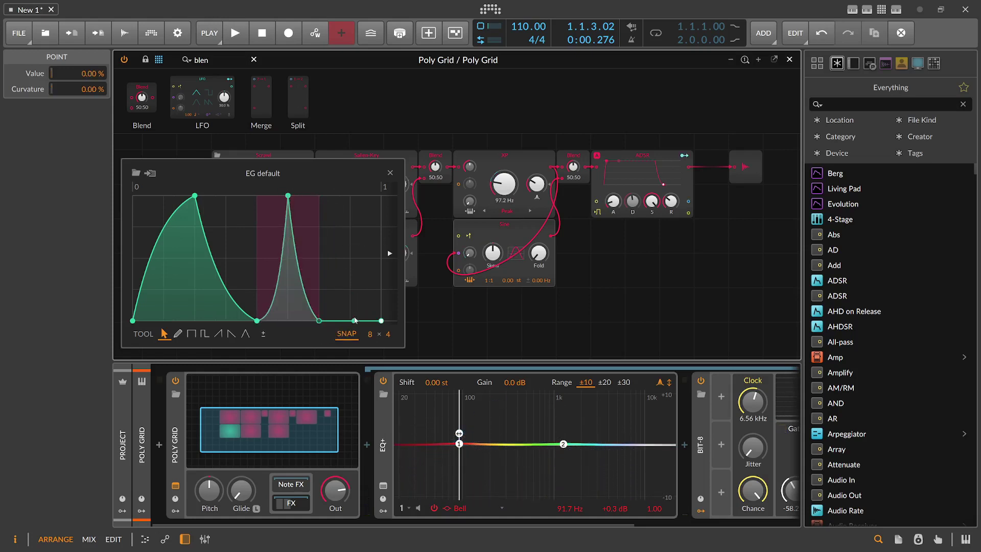
drag(354, 320, 318, 196)
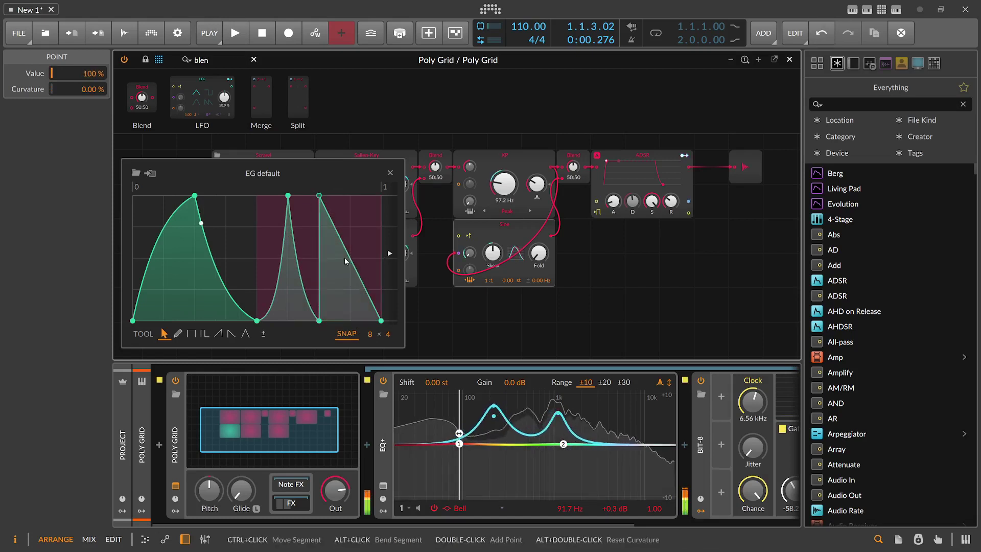
drag(319, 196, 350, 226)
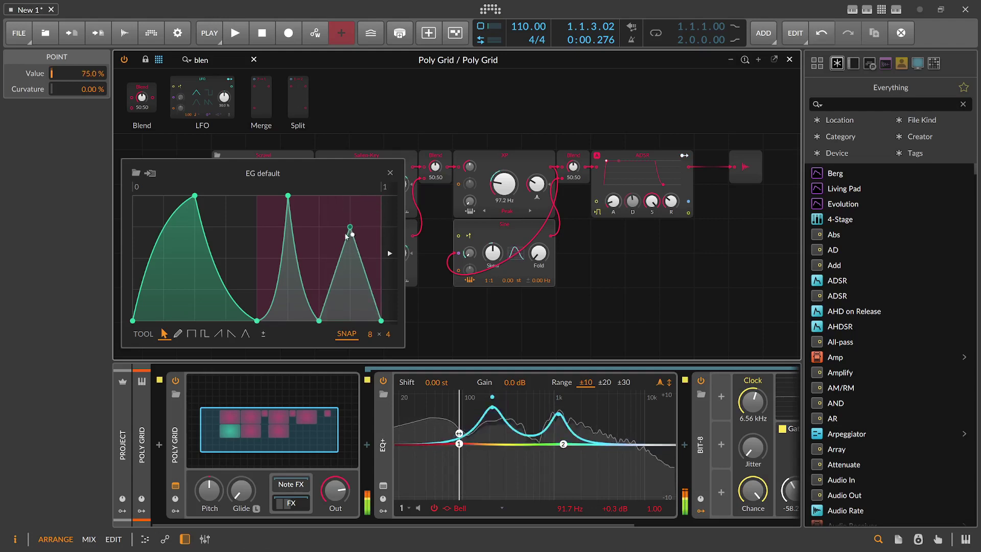
click(390, 172)
Set the upper Sallen-Key cutoff to about 107 Hz and the lower one to about 1.03 kHz.
mouse_move(366, 183)
mouse_down()
mouse_move(366, 174)
mouse_move(366, 182)
mouse_up()
mouse_move(366, 253)
mouse_down()
mouse_move(366, 263)
mouse_move(362, 254)
mouse_up()
drag(365, 185, 364, 182)
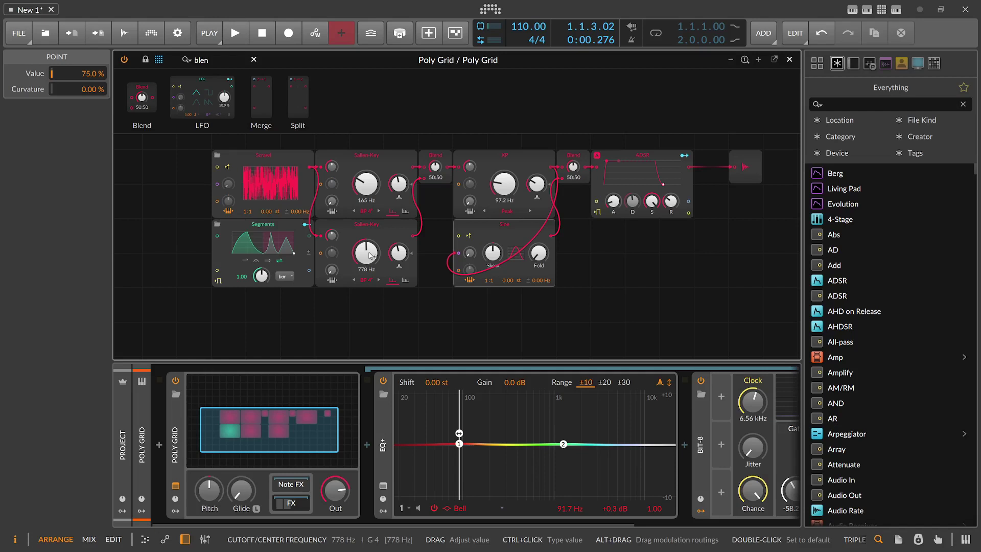
drag(369, 259, 368, 253)
drag(374, 189, 374, 199)
drag(370, 243, 370, 247)
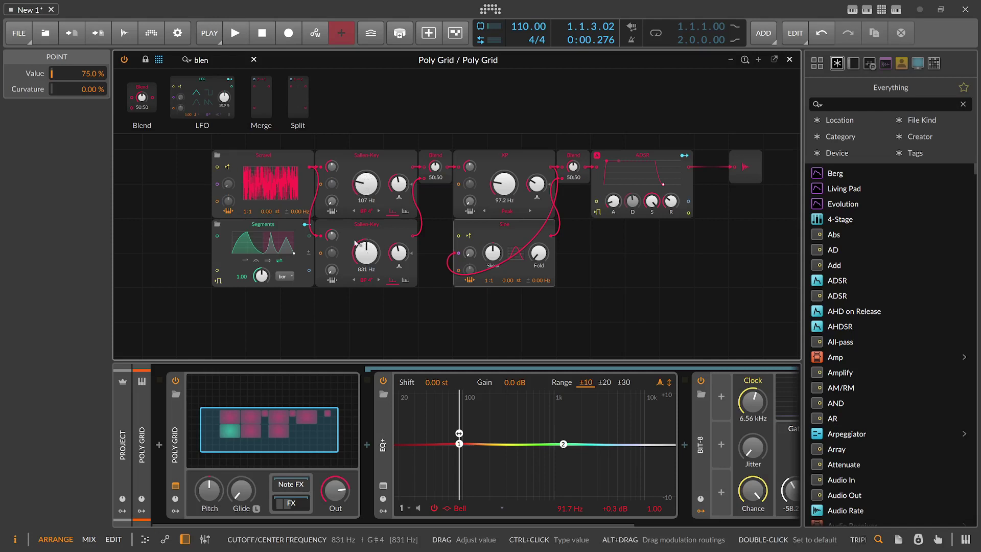
drag(356, 256, 356, 248)
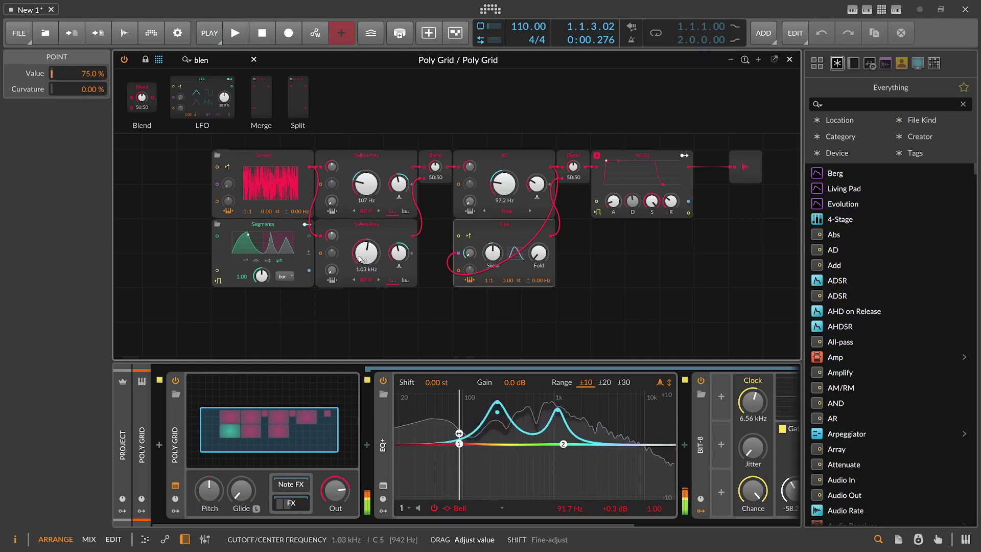
Move the Scrawl oscillator away from the filters into free grid space and duplicate it directly below.
mouse_move(256, 156)
mouse_down()
mouse_move(187, 157)
mouse_move(407, 224)
mouse_move(371, 180)
mouse_up()
drag(413, 283, 378, 182)
click(440, 166)
click(368, 140)
key(ctrl+d)
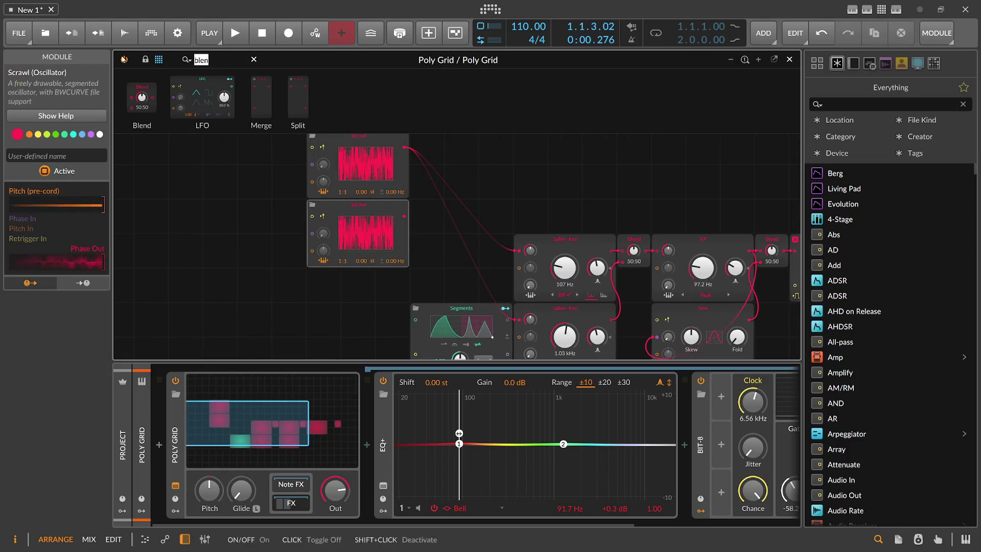
Search the modules for "merge", insert a Merge after the first Scrawl and connect the second Scrawl to its second input.
text(merge)
drag(131, 83, 415, 145)
drag(408, 213, 416, 187)
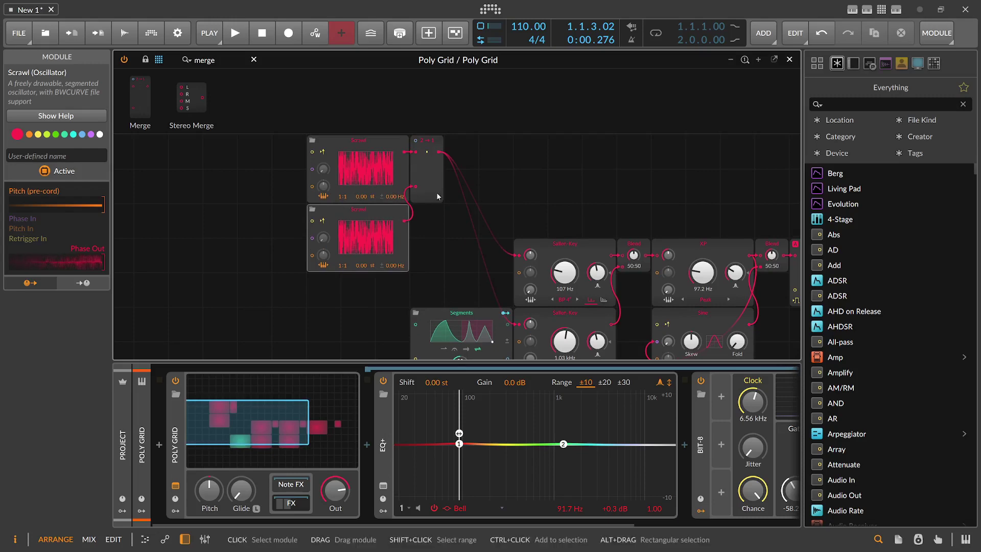
Connect the blue output of Segments to the Select input of the Merge module.
scroll(443, 198, up, 1)
click(433, 197)
scroll(451, 233, down, 2)
scroll(452, 234, up, 1)
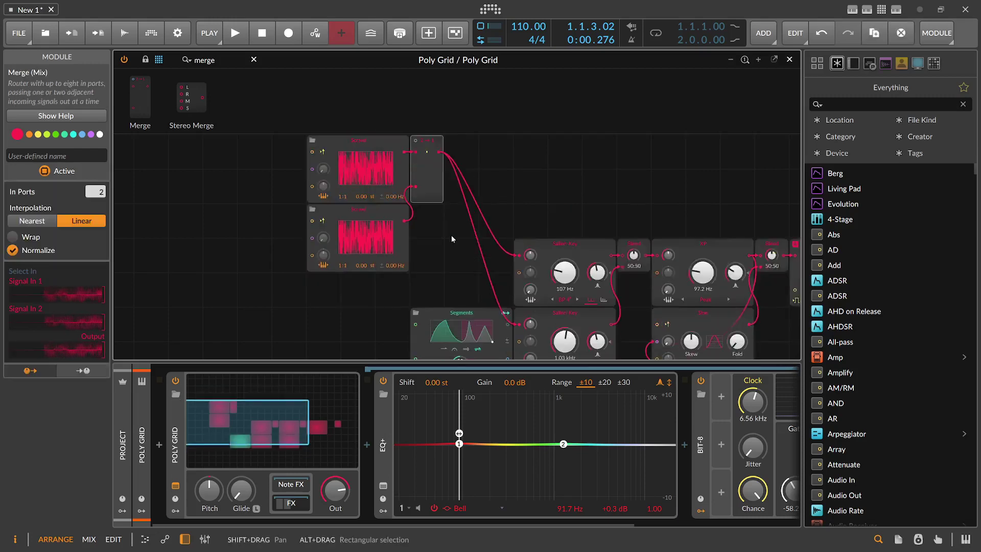
scroll(451, 235, down, 2)
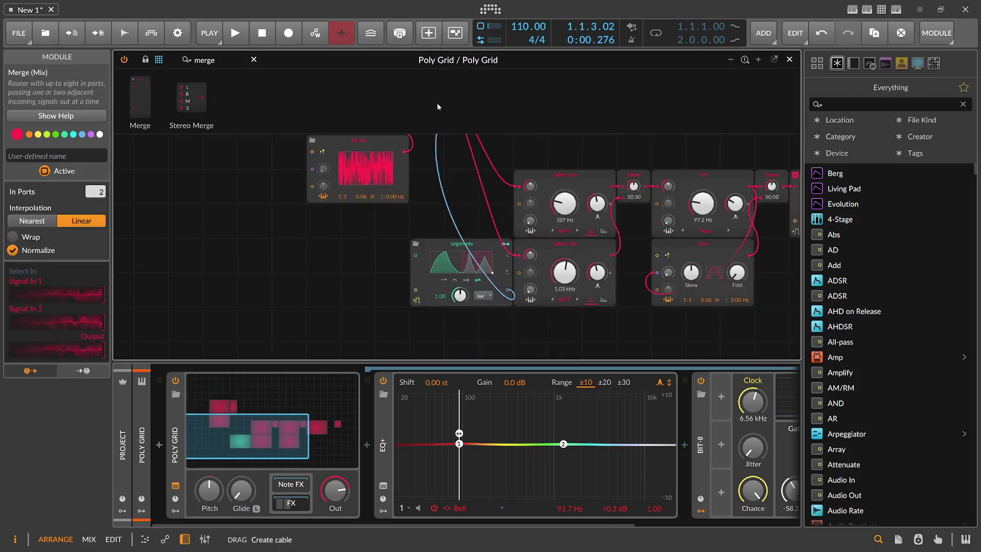
scroll(437, 107, up, 3)
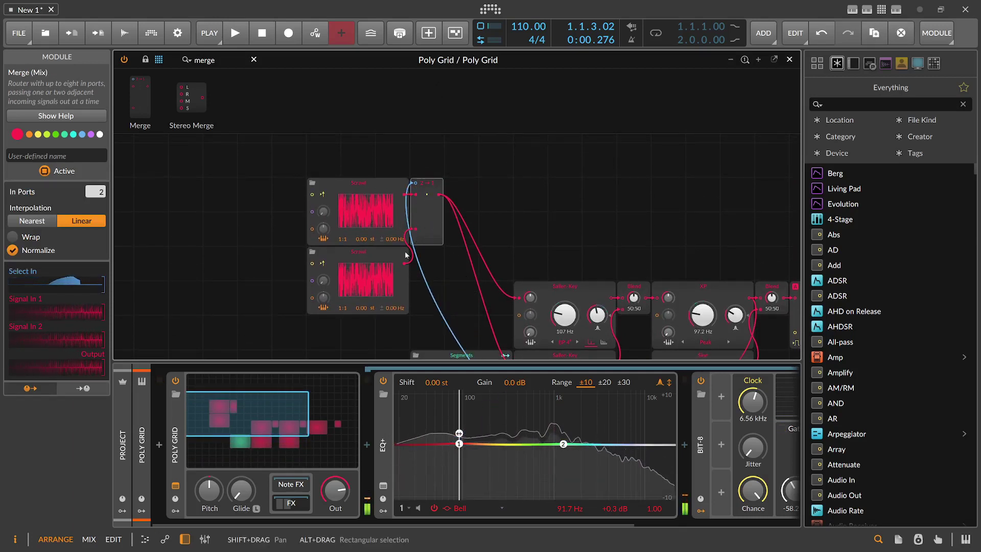
Reset the second Scrawl's curve, set its horizontal grid to 46 and draw small pulses across the full width with the Pulse tool.
click(373, 264)
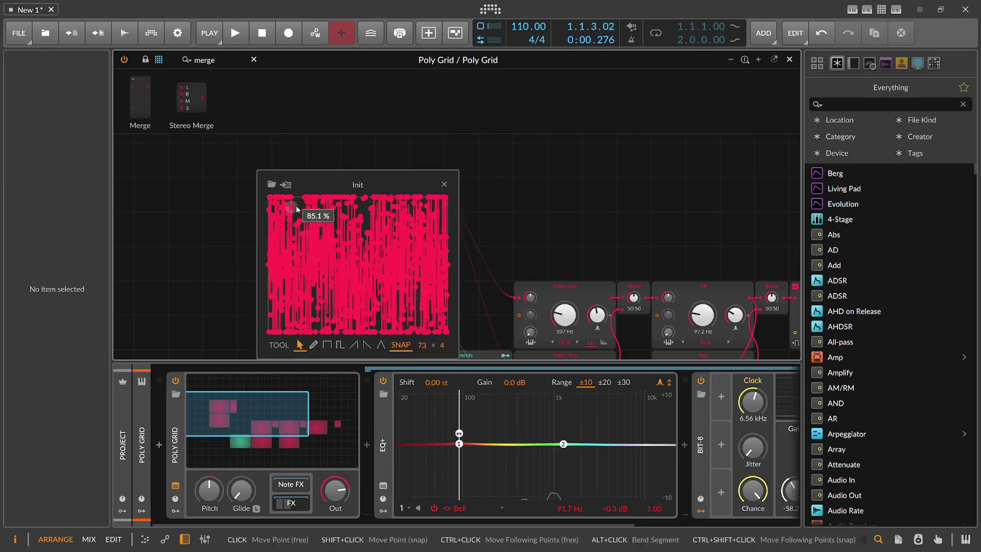
right_click(327, 220)
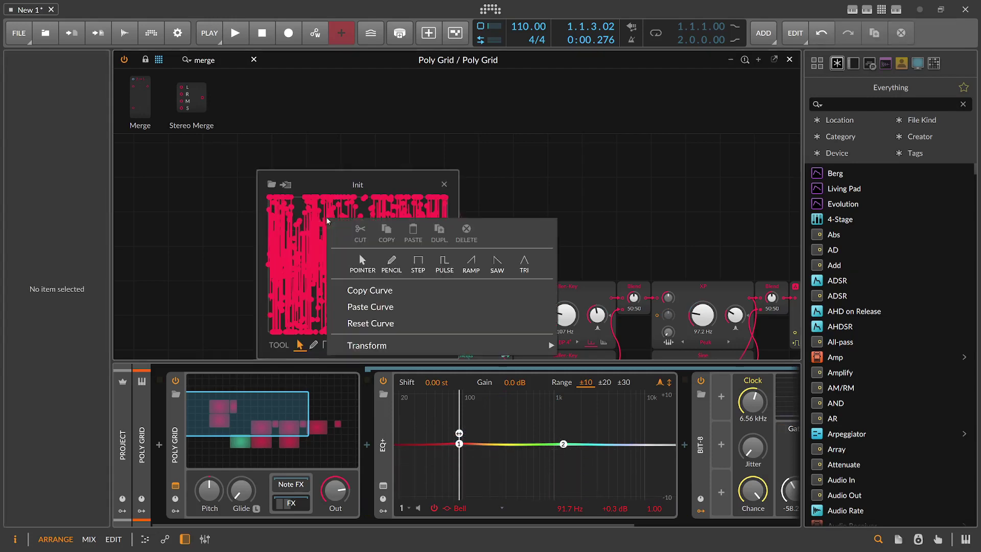
click(406, 323)
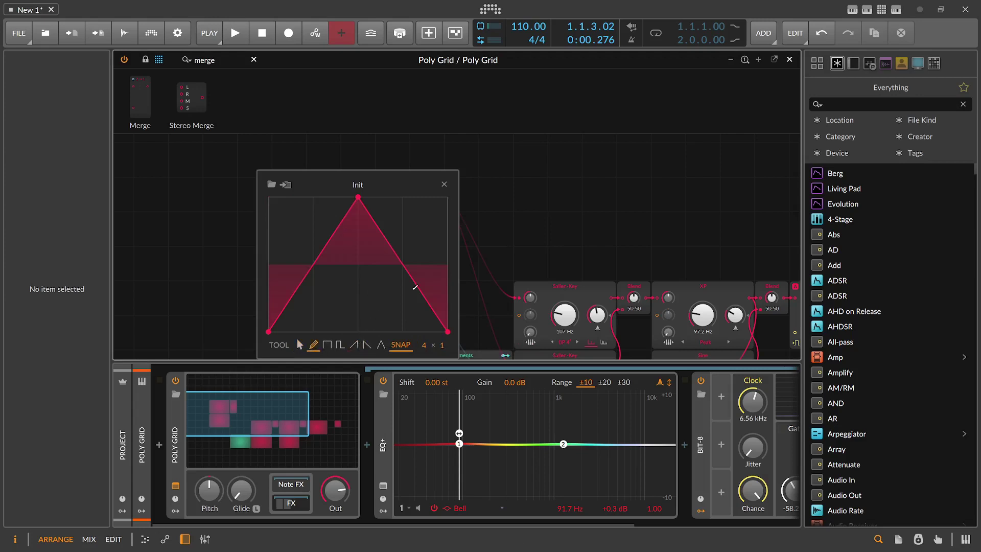
drag(460, 270, 500, 270)
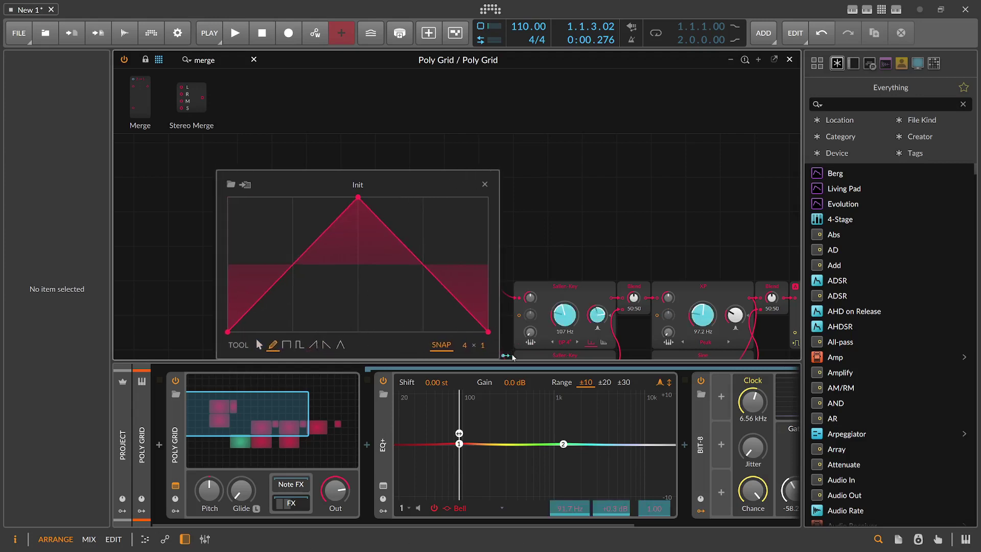
click(300, 344)
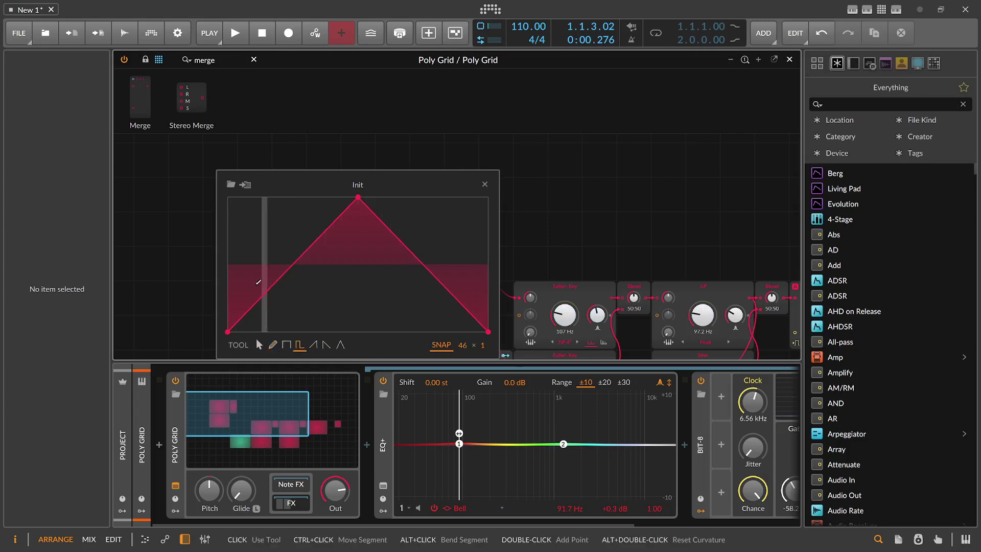
mouse_move(233, 263)
mouse_down()
mouse_move(452, 259)
mouse_move(251, 259)
mouse_move(332, 308)
mouse_move(485, 316)
mouse_up()
Apply Double Content to the pulse curve and raise the low point in its middle to the level of the pulses.
click(259, 343)
right_click(401, 239)
mouse_move(439, 366)
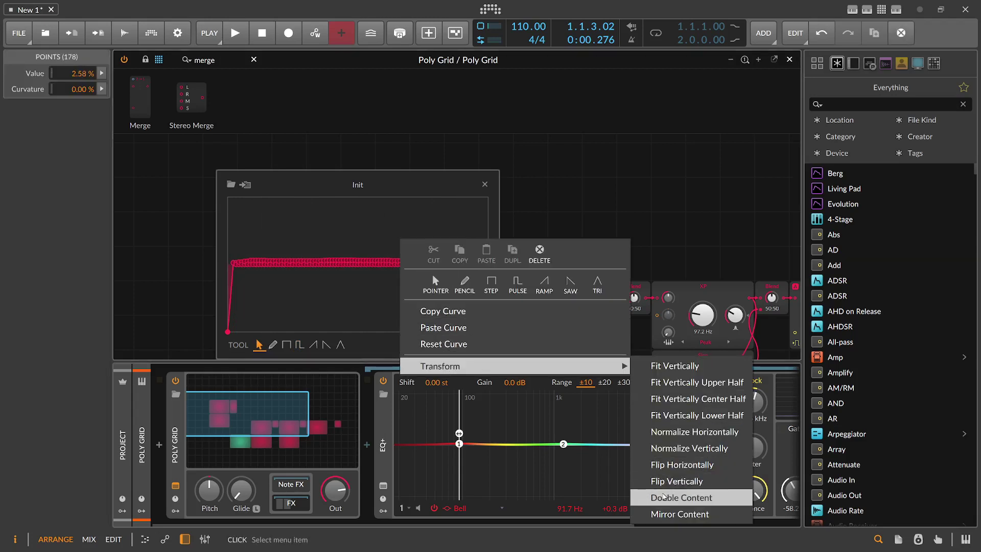
click(664, 497)
right_click(376, 239)
click(356, 306)
drag(357, 331, 357, 304)
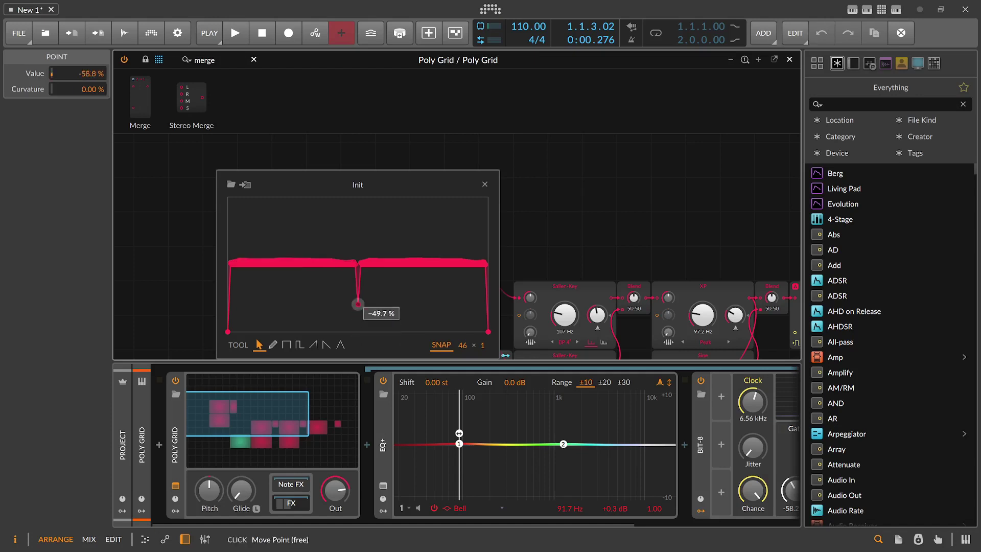
Select the pulse points across the curve and randomize their values with the histogram's Chaos setting.
drag(230, 239, 485, 321)
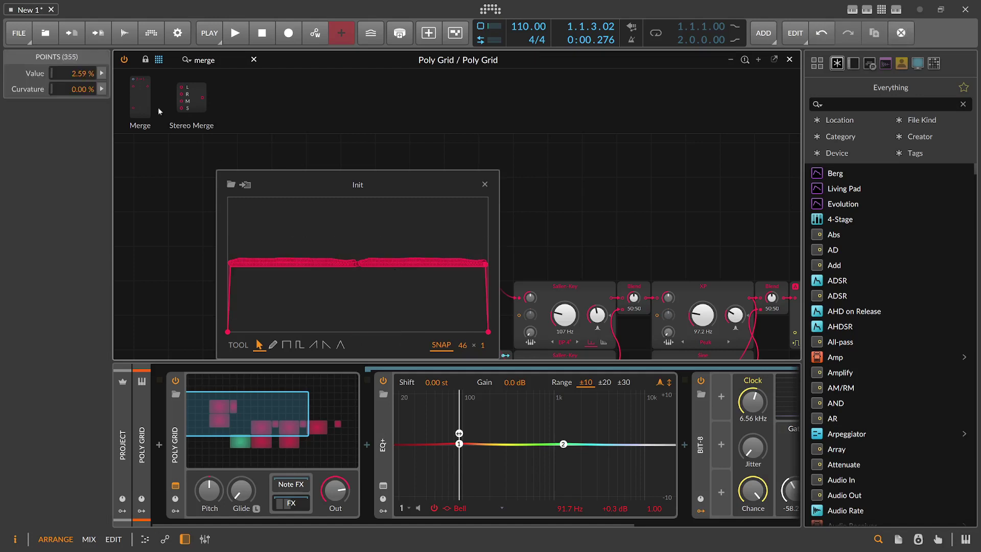
click(101, 73)
drag(292, 144, 293, 123)
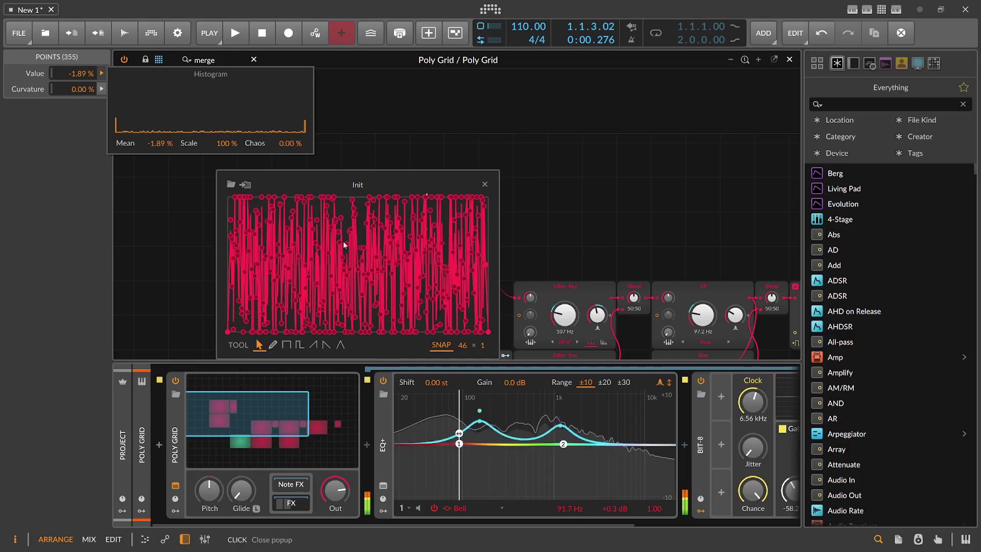
Apply Mirror Content to the randomized Scrawl curve and close its editor.
right_click(454, 335)
mouse_move(622, 424)
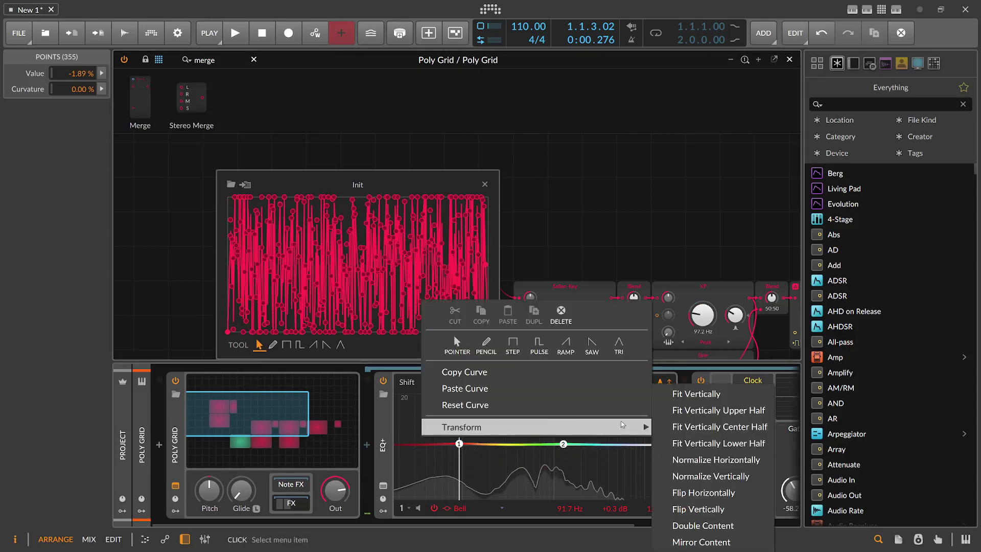
click(700, 540)
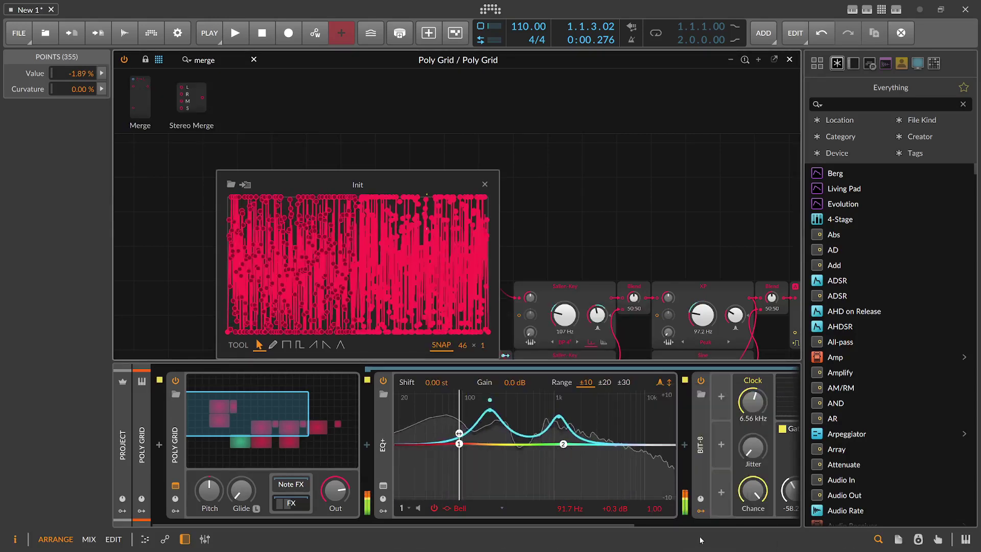
click(485, 185)
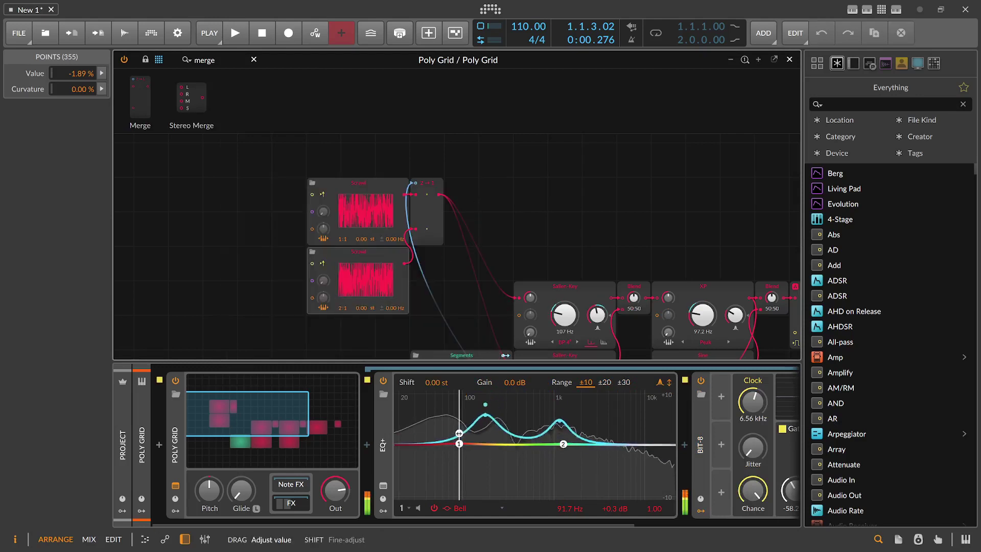
Return the second Scrawl's frequency ratio to 1:1 and reopen its curve editor.
mouse_move(339, 308)
mouse_down()
mouse_move(345, 301)
mouse_move(345, 313)
mouse_up()
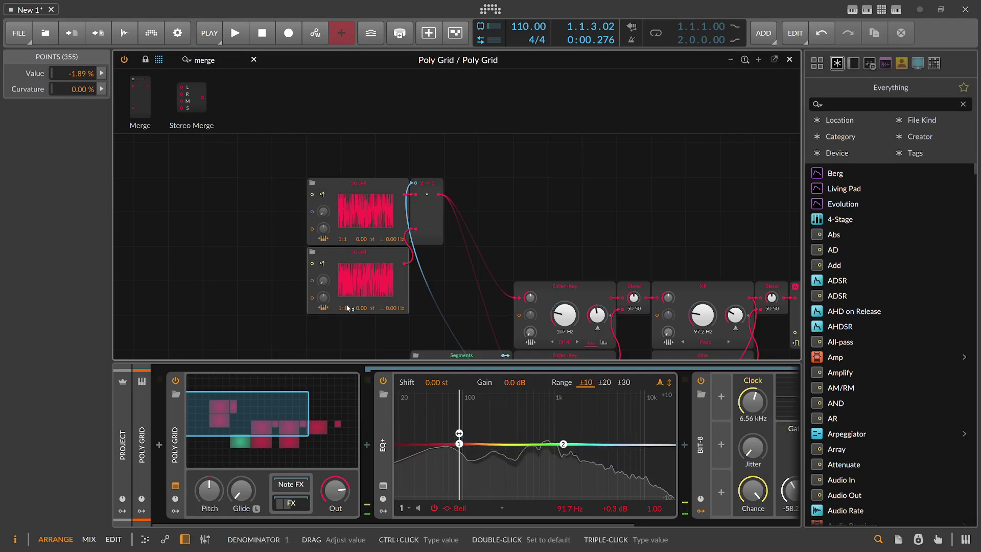
click(364, 254)
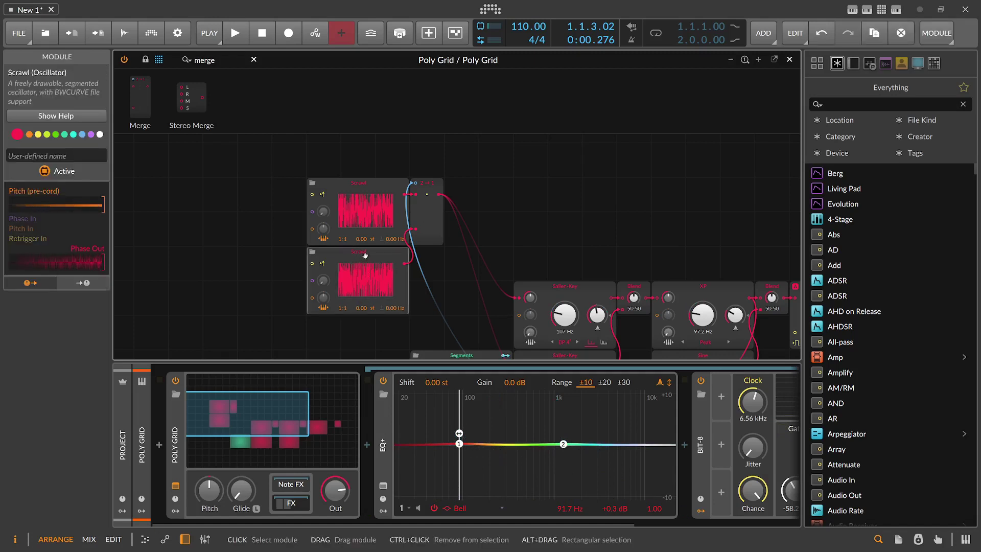
click(369, 266)
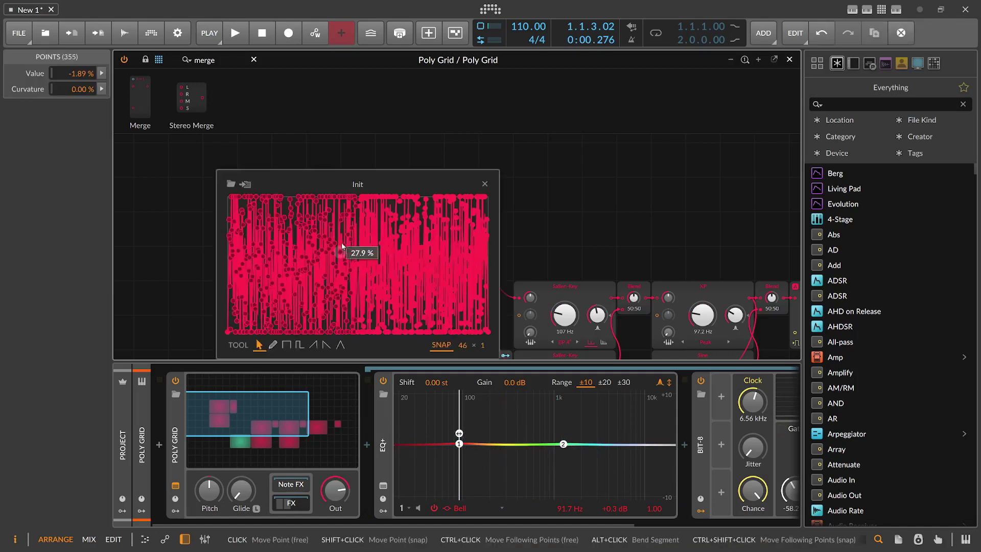
Shift the selected points of the second Scrawl's curve, reset the curve to its default shape, and close the curve editor.
drag(342, 246, 297, 209)
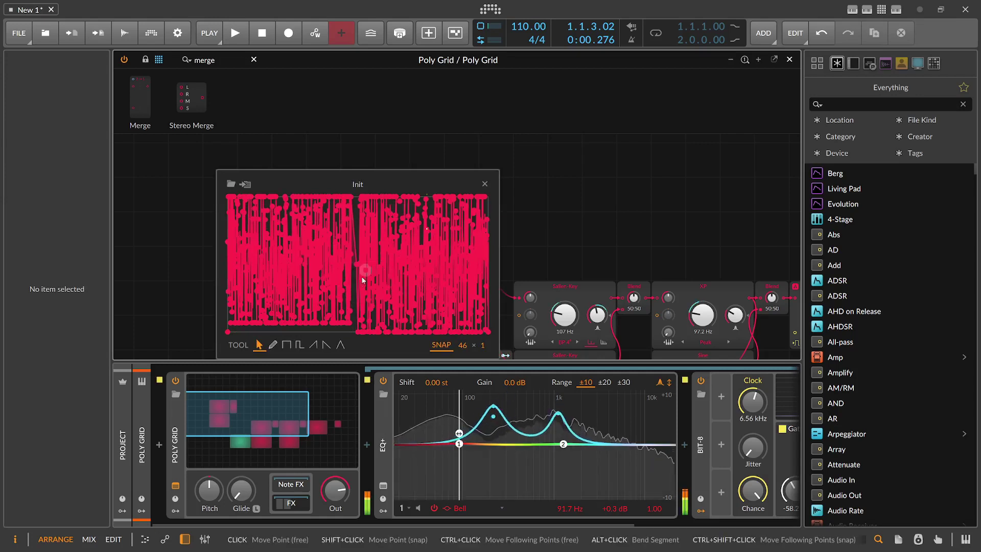
click(486, 186)
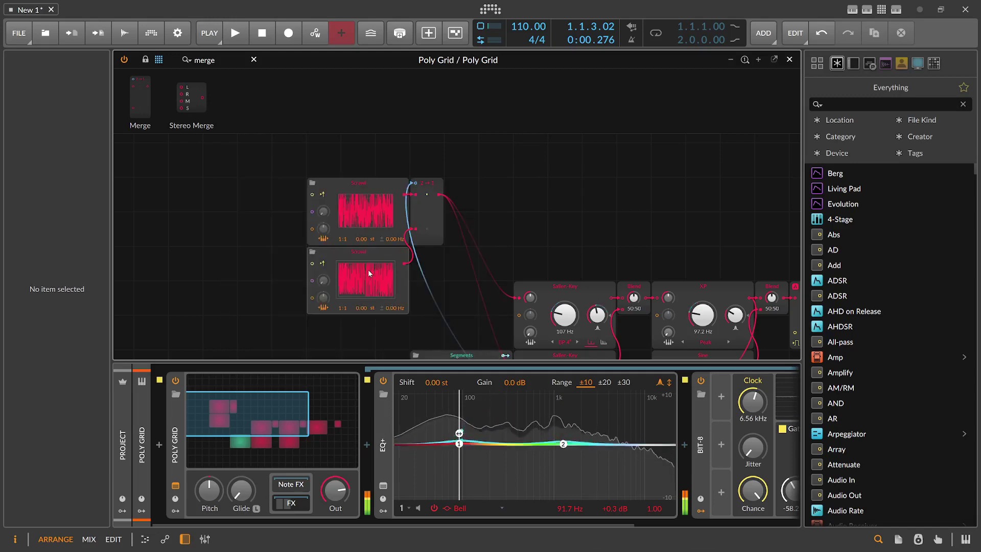
right_click(367, 270)
click(358, 275)
click(356, 275)
right_click(313, 220)
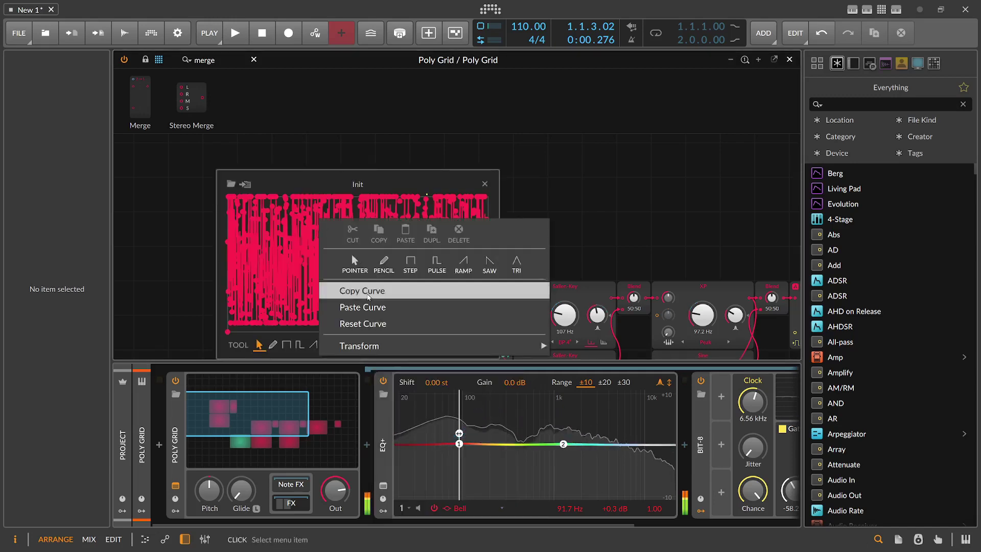
click(377, 323)
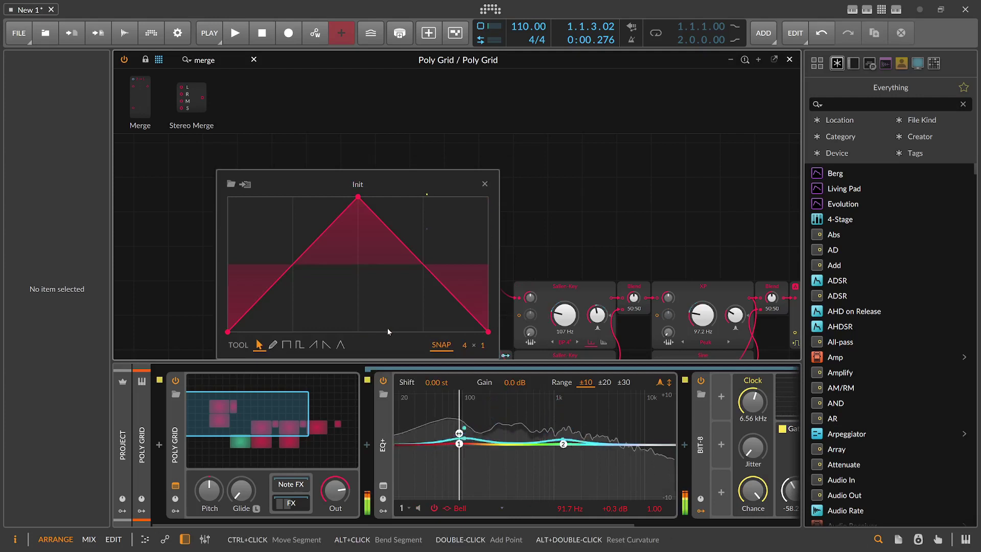
click(485, 183)
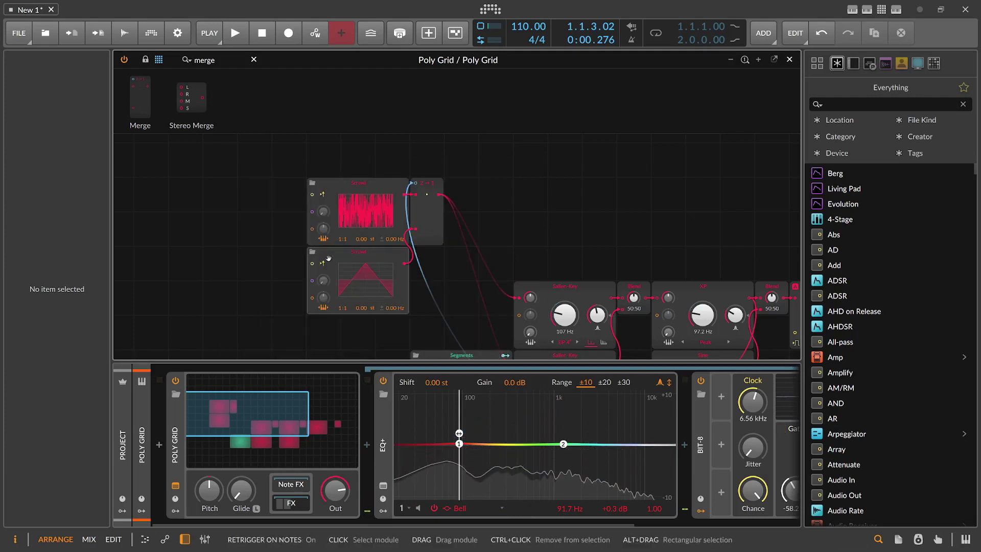
Load the Periodic curve Hyper Complex 4 into the second Scrawl oscillator and check it in the curve editor.
click(338, 264)
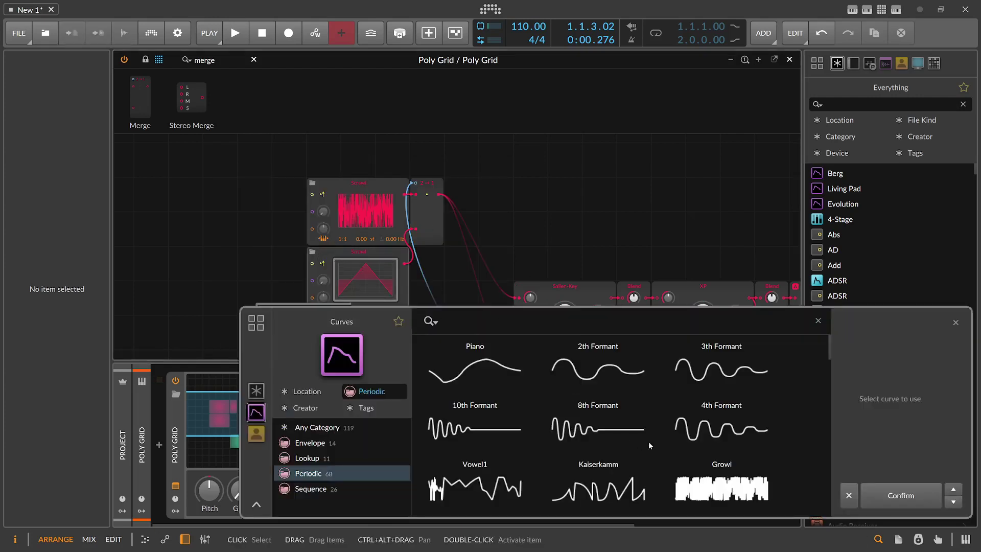
scroll(651, 441, down, 3)
scroll(628, 435, down, 1)
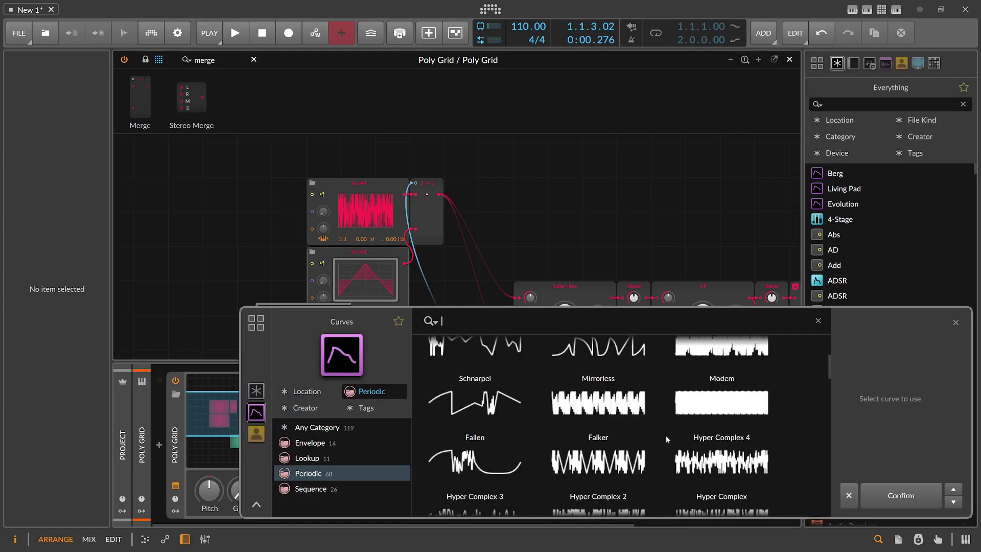
scroll(666, 436, down, 1)
click(711, 421)
double_click(711, 420)
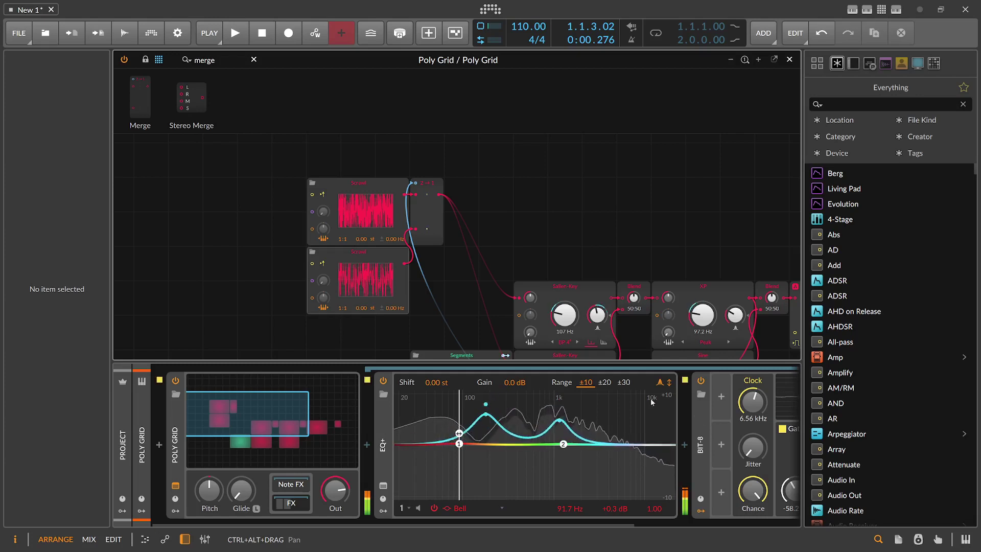
double_click(366, 272)
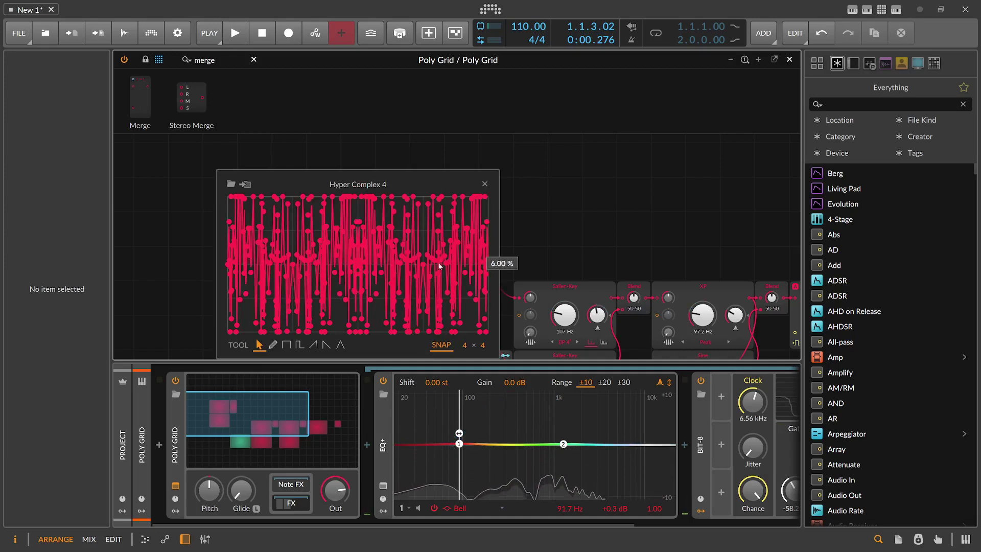
click(485, 185)
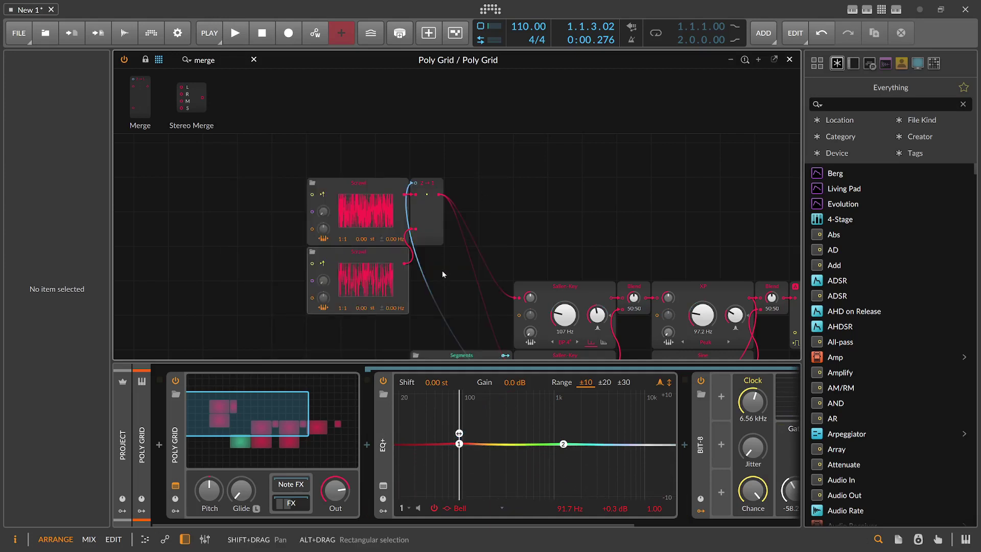
Move the ADSR and output modules further right to make room after the second Blend.
scroll(476, 281, down, 4)
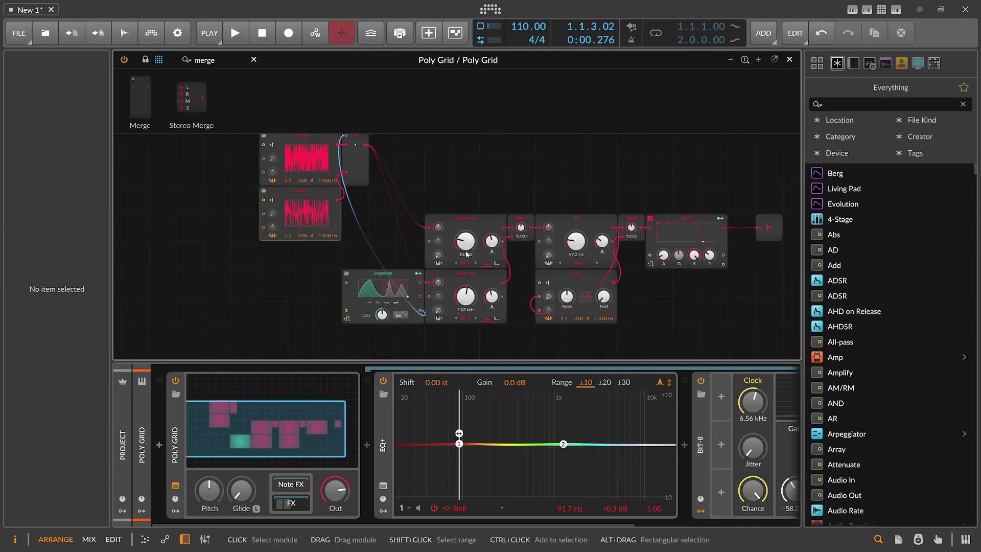
scroll(509, 245, right, 3)
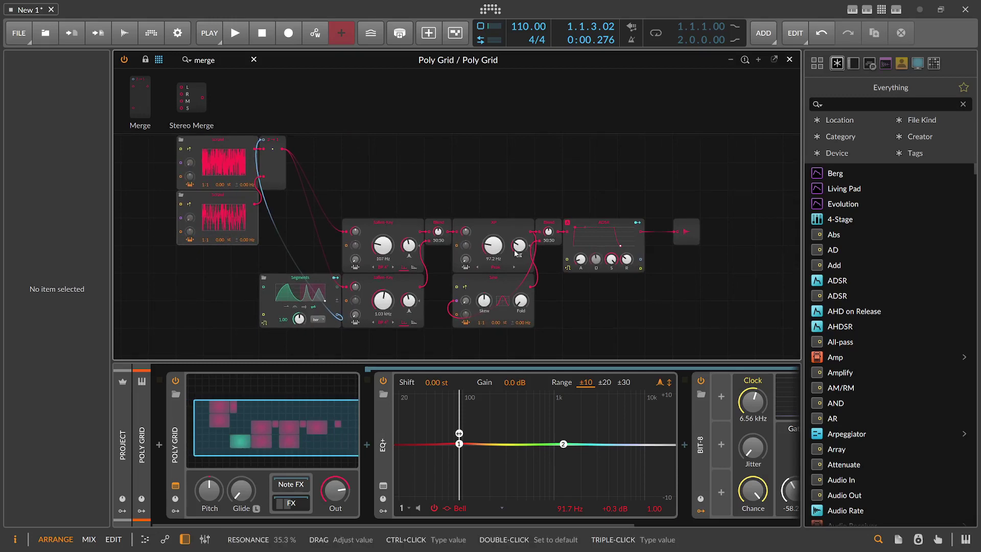
click(598, 227)
shift+click(688, 235)
drag(597, 226, 652, 226)
scroll(575, 197, right, 4)
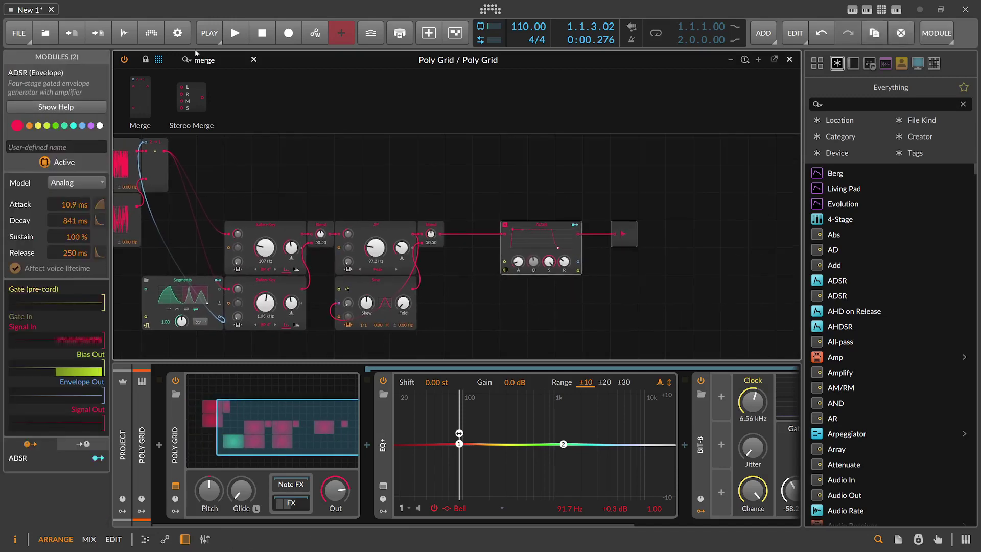
Insert a Phaser+ module between the second Blend and the ADSR and set its Mix to 100 %.
text(phaser)
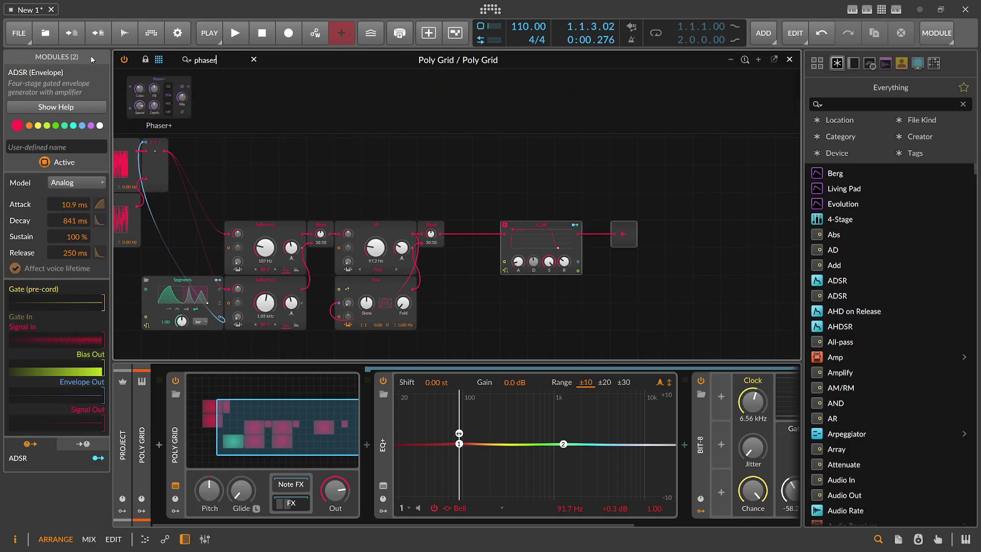
mouse_move(159, 97)
mouse_down()
mouse_move(367, 128)
mouse_move(486, 215)
mouse_move(442, 240)
mouse_up()
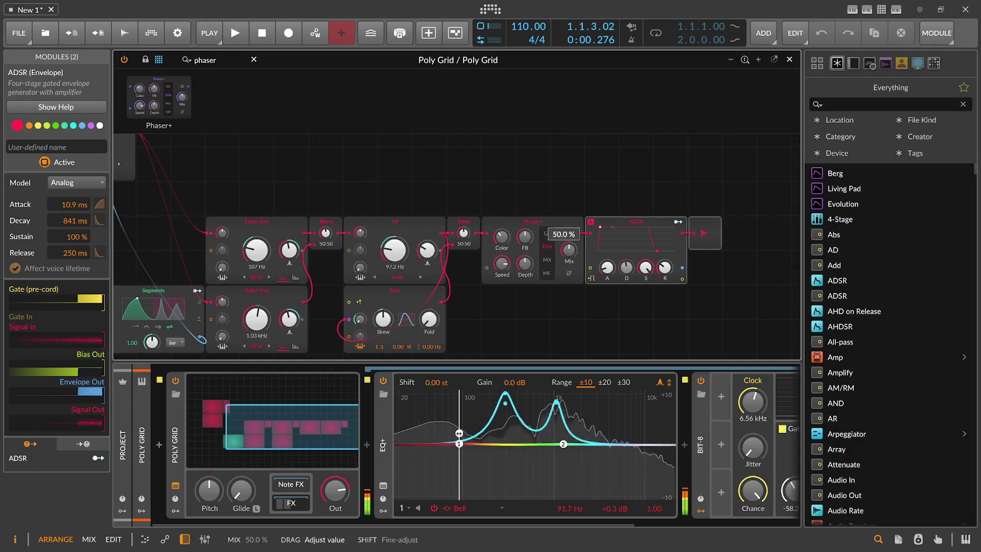
drag(560, 247, 560, 196)
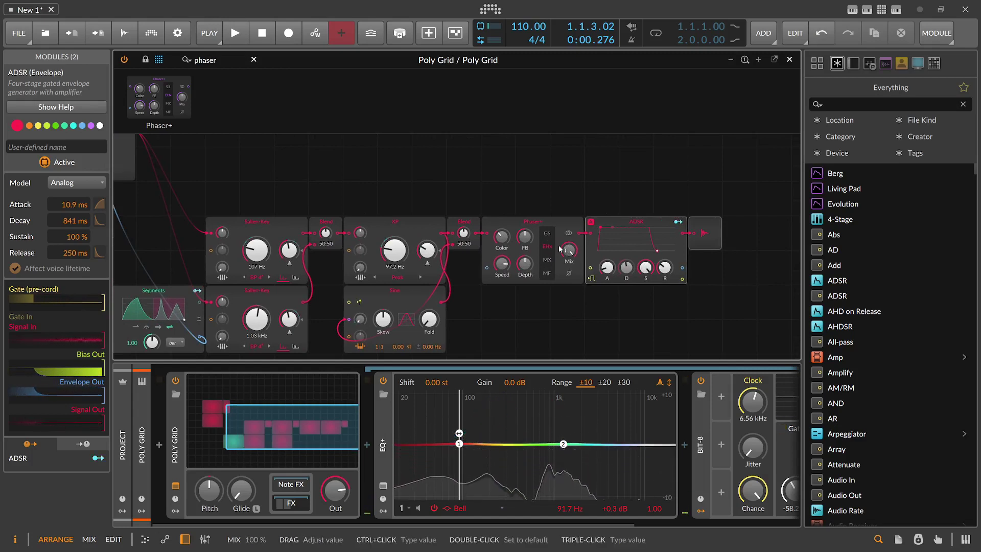
Try slower LFO speeds on the Phaser+, then raise its Speed to about 0.24 Hz.
drag(501, 264, 501, 266)
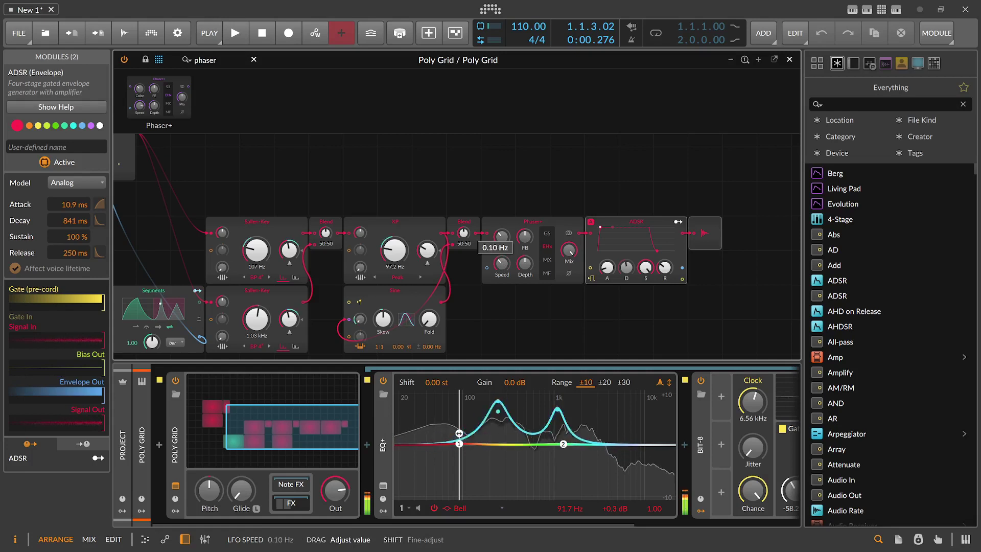
mouse_move(501, 264)
mouse_down()
mouse_move(501, 224)
mouse_move(515, 259)
mouse_up()
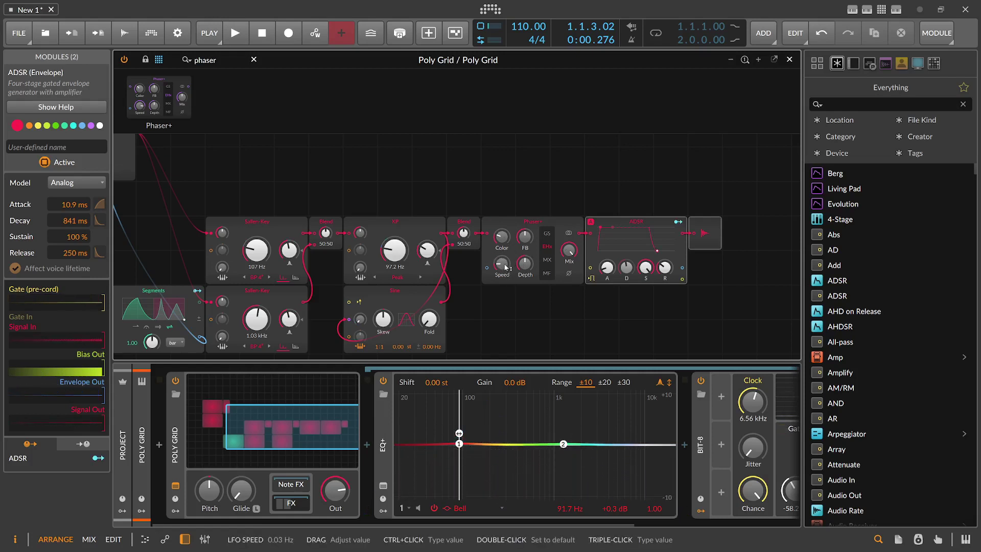
drag(505, 267, 502, 242)
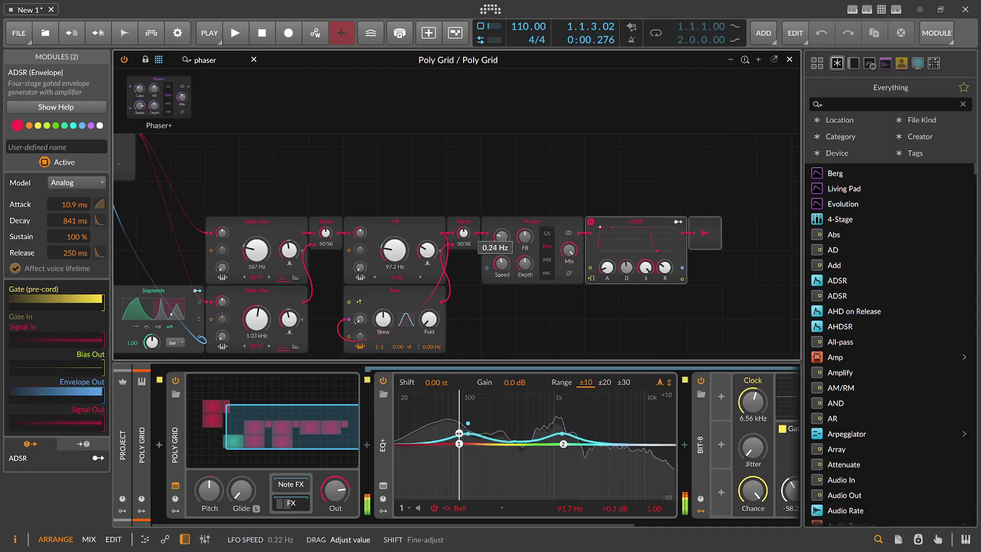
Connect the output of Segments to the Phaser+ modulation input beside its Speed knob.
drag(333, 423, 316, 434)
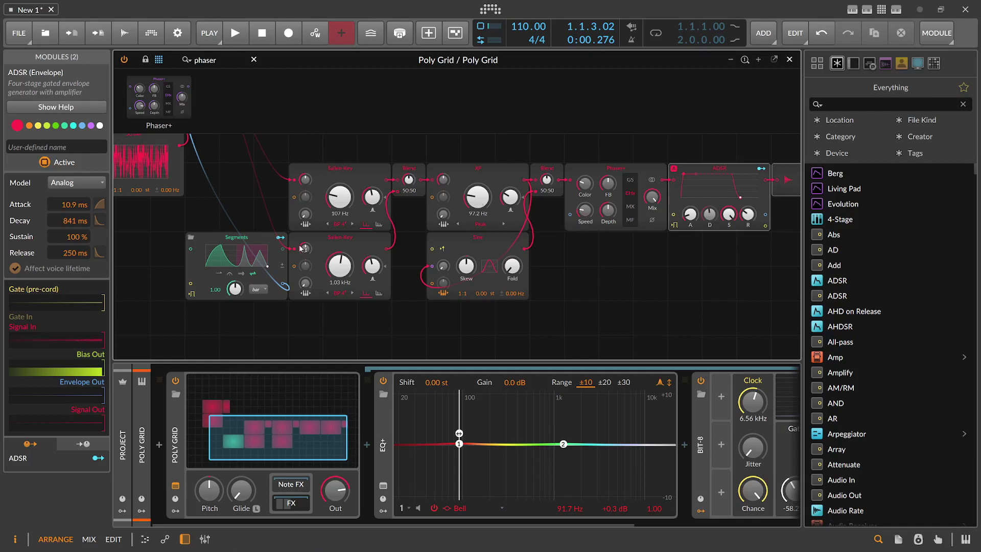
drag(282, 283, 583, 269)
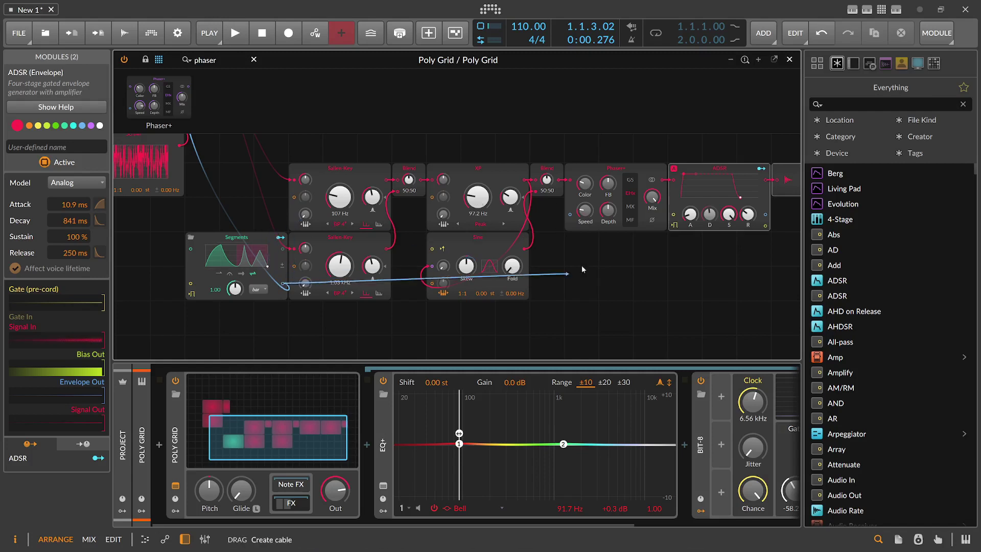
drag(569, 219, 569, 216)
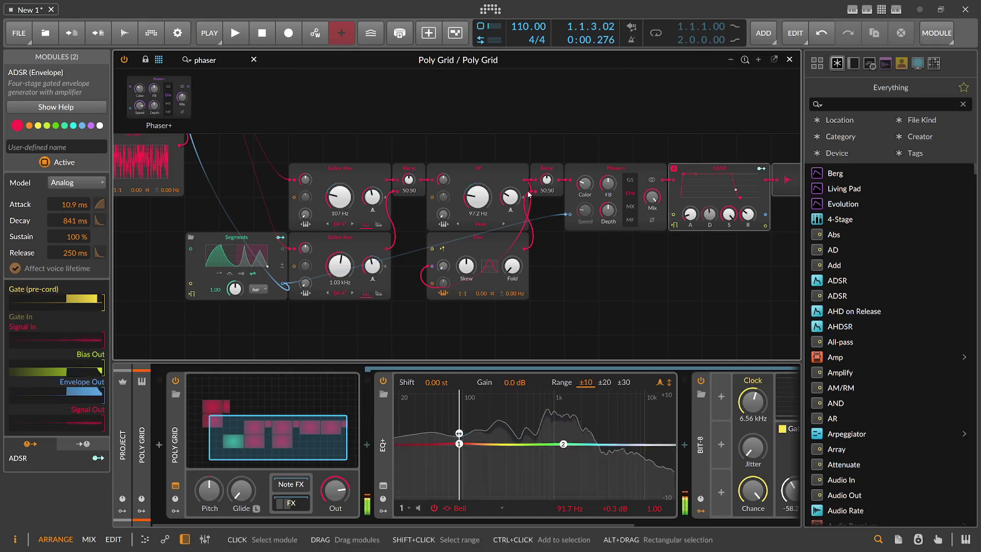
Tune the Phaser+ Color, Depth and Mix, settling on Mix at 100 % and Color at about 58.1 %.
drag(584, 184, 608, 202)
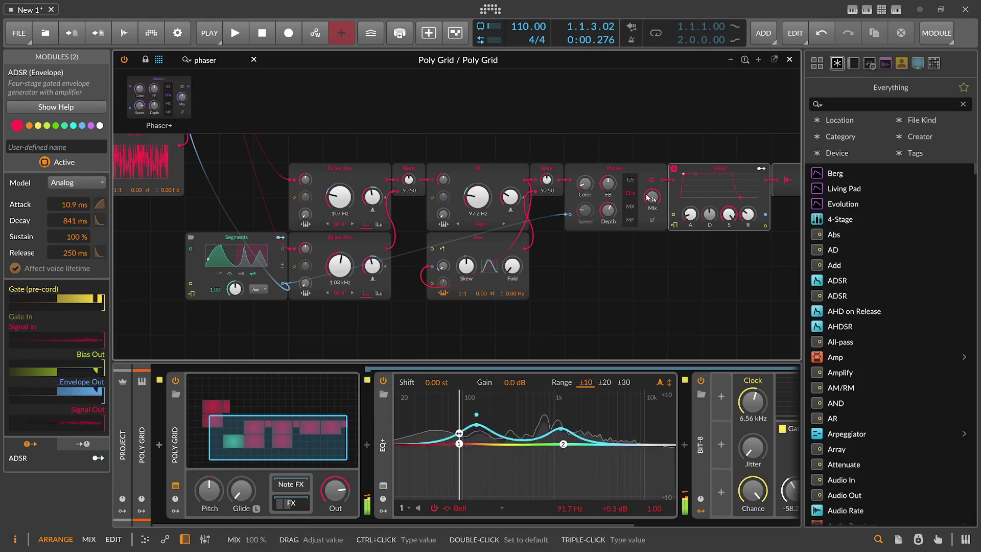
drag(648, 198, 652, 206)
drag(585, 182, 584, 176)
drag(608, 210, 584, 173)
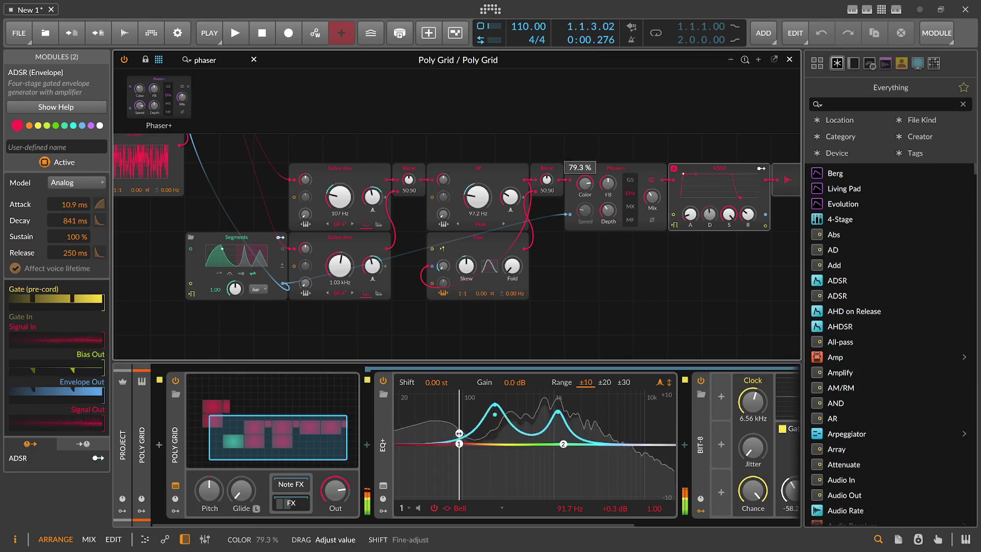
drag(652, 197, 652, 195)
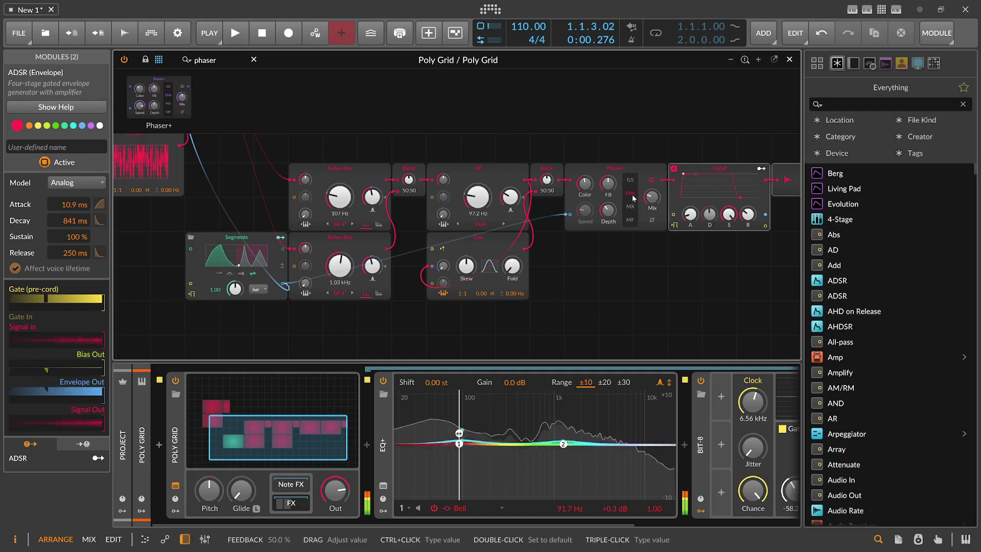
drag(652, 197, 651, 193)
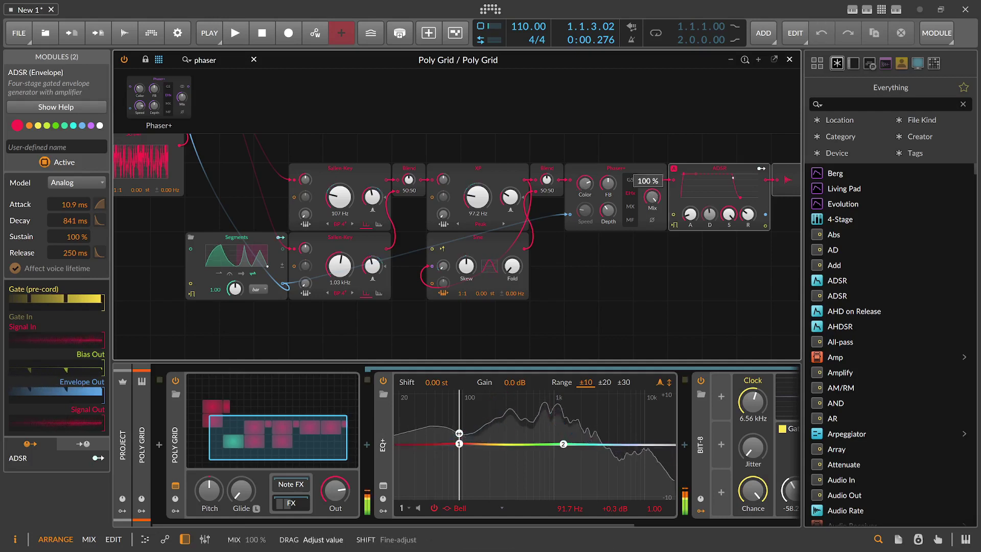
drag(584, 183, 584, 190)
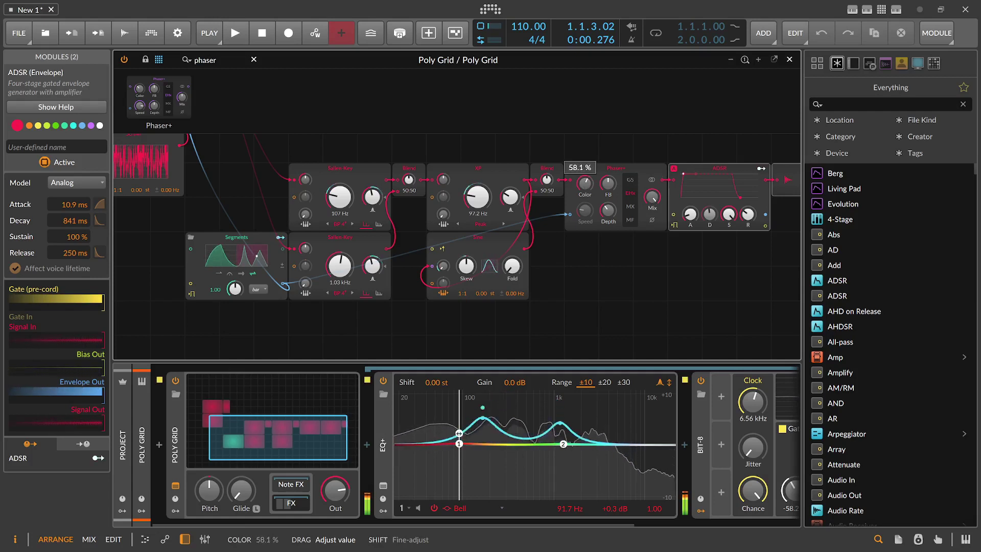
drag(581, 187, 581, 187)
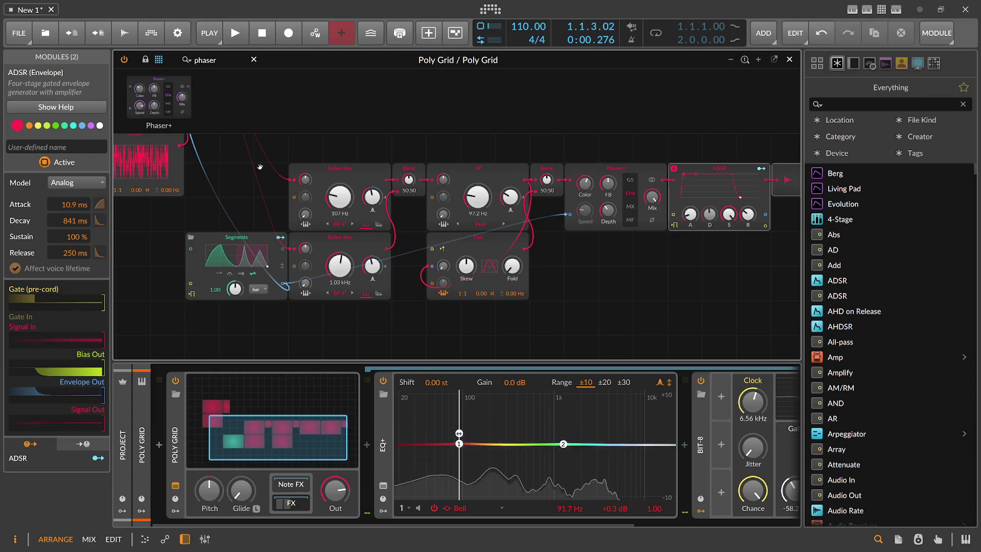
Select both Scrawl oscillators with the Merge module and move them down to sit directly above Segments.
drag(260, 164, 352, 186)
scroll(369, 231, down, 1)
drag(460, 193, 401, 161)
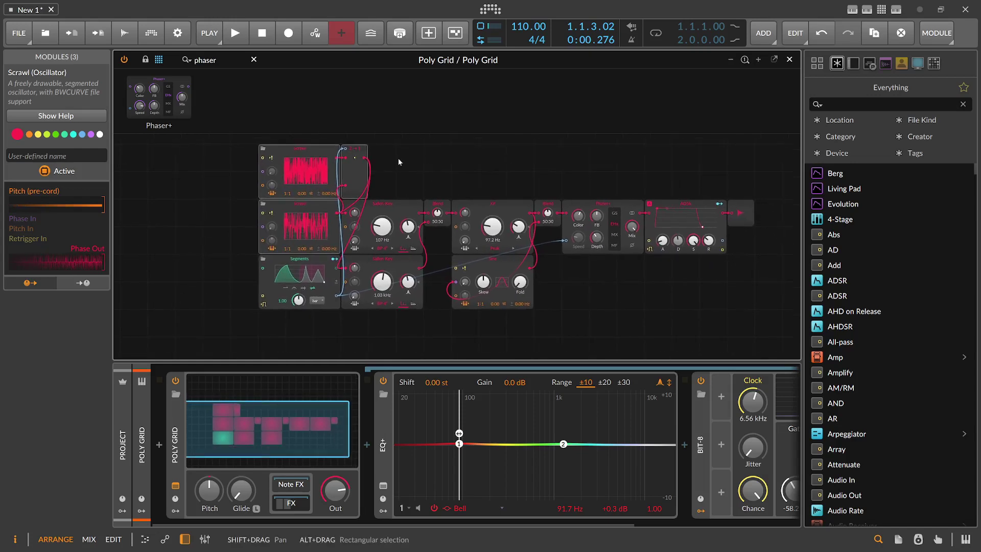
Select the Poly Grid device and set its voice stacking to 5 voices.
mouse_move(422, 525)
mouse_down()
mouse_move(599, 510)
mouse_move(406, 517)
mouse_up()
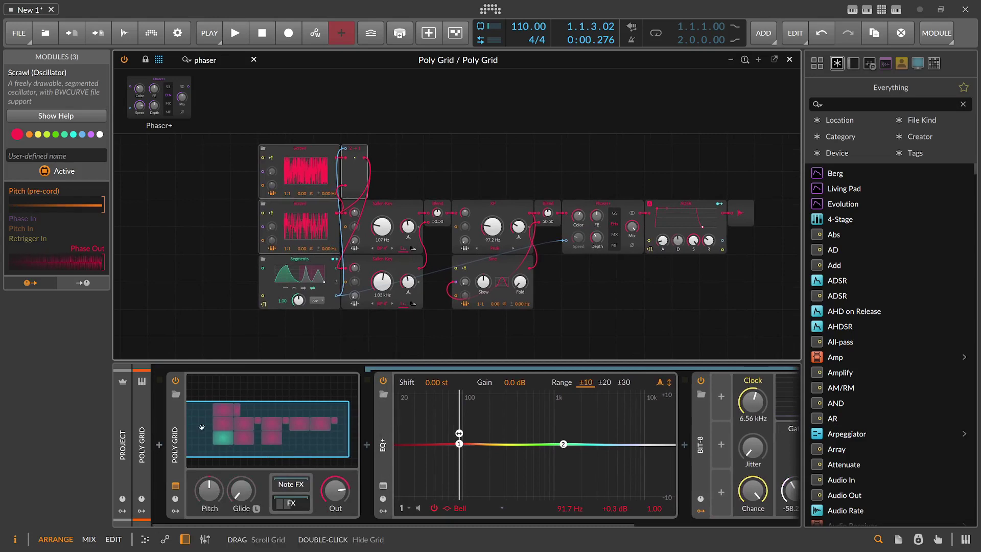
click(192, 216)
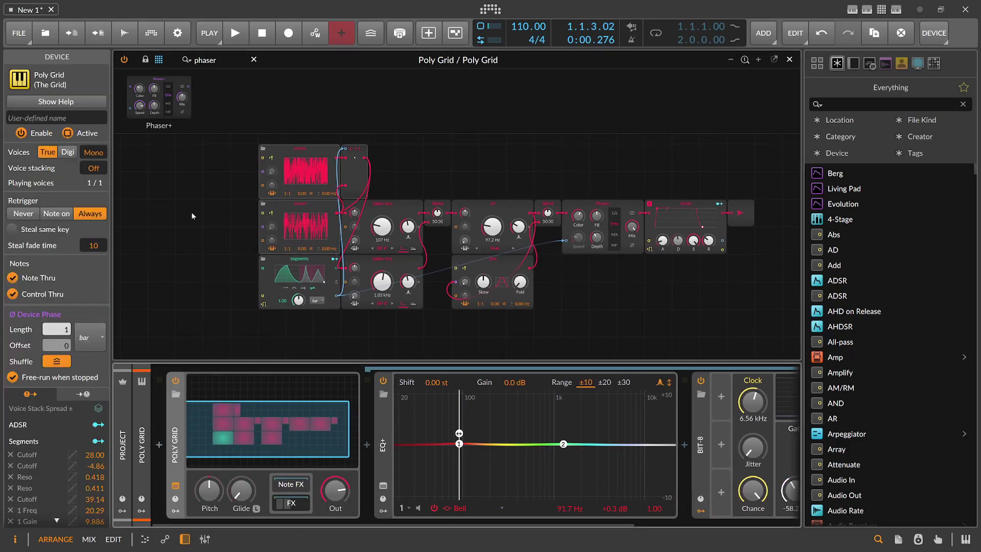
click(93, 152)
mouse_move(96, 157)
mouse_down()
mouse_move(96, 176)
mouse_move(94, 156)
mouse_up()
Add a Voice Stack modulator to the Poly Grid device and set its distribution mode to -1 to +1.
click(176, 510)
click(195, 399)
text(v)
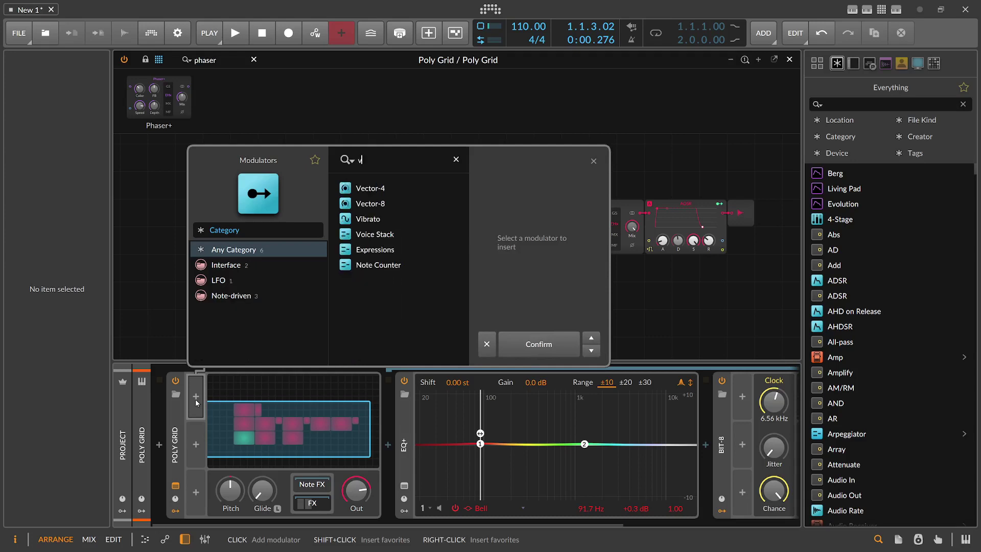
key(BackSpace)
text(voice)
key(Down)
key(Return)
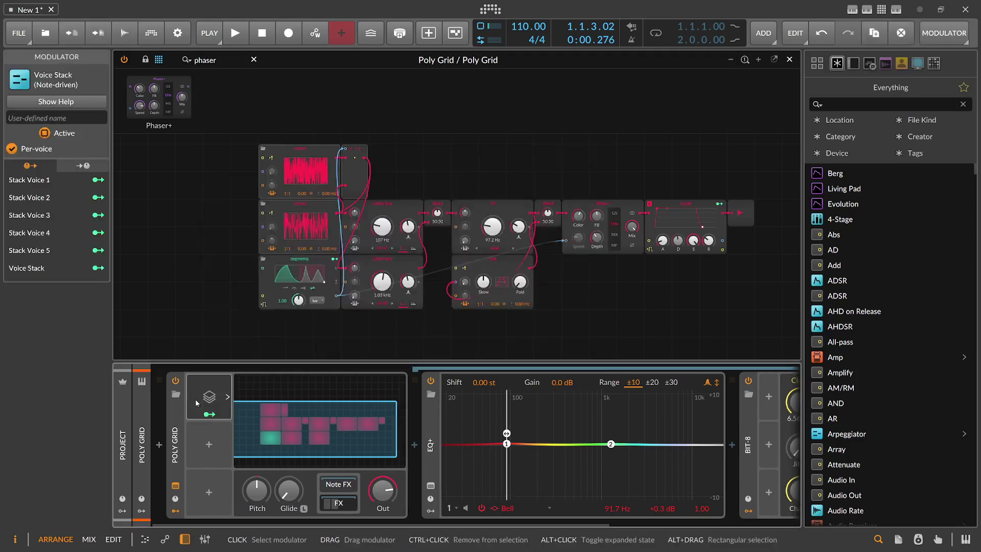
click(213, 394)
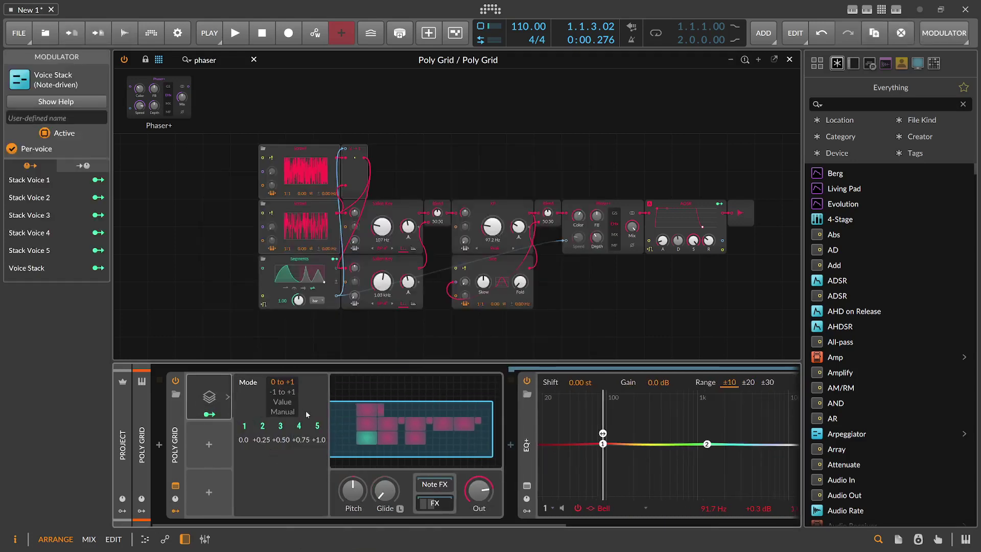
click(278, 391)
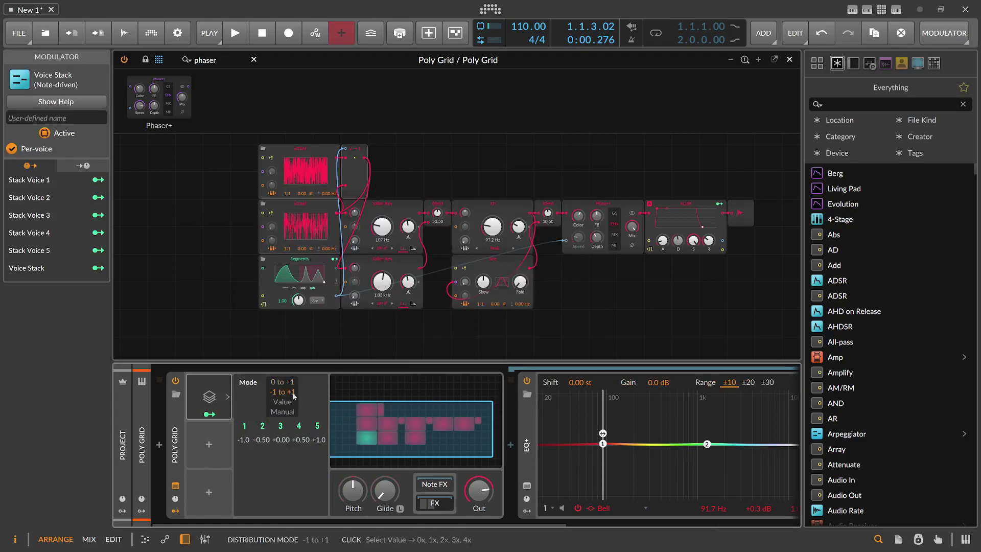
Map the Voice Stack modulator to the Poly Grid's Pitch with an amount of about 0.046.
click(210, 414)
drag(352, 491, 357, 503)
click(210, 414)
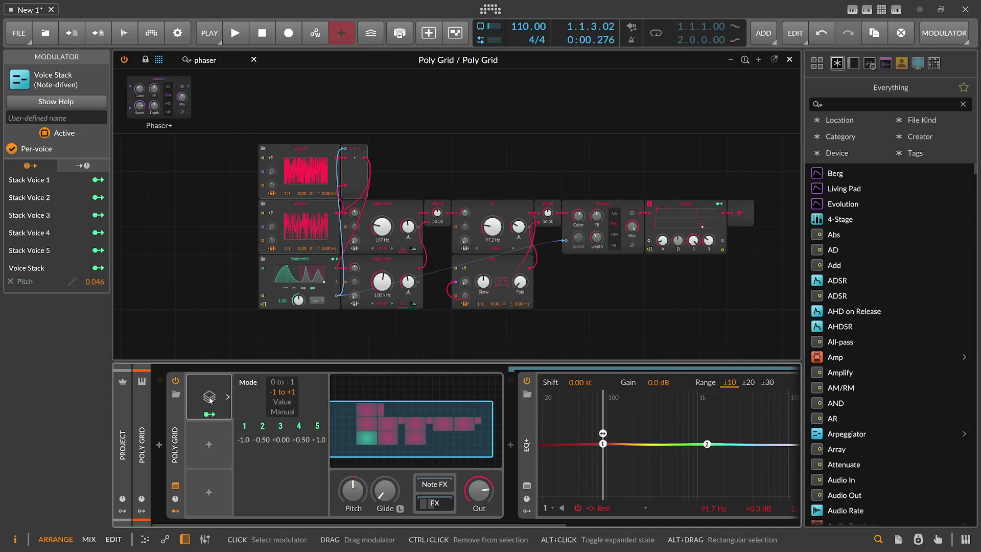
Map Voice Stack to the cutoffs of the two filters after the oscillators, about 0.69 st on the upper and -1.06 st on the lower.
click(210, 413)
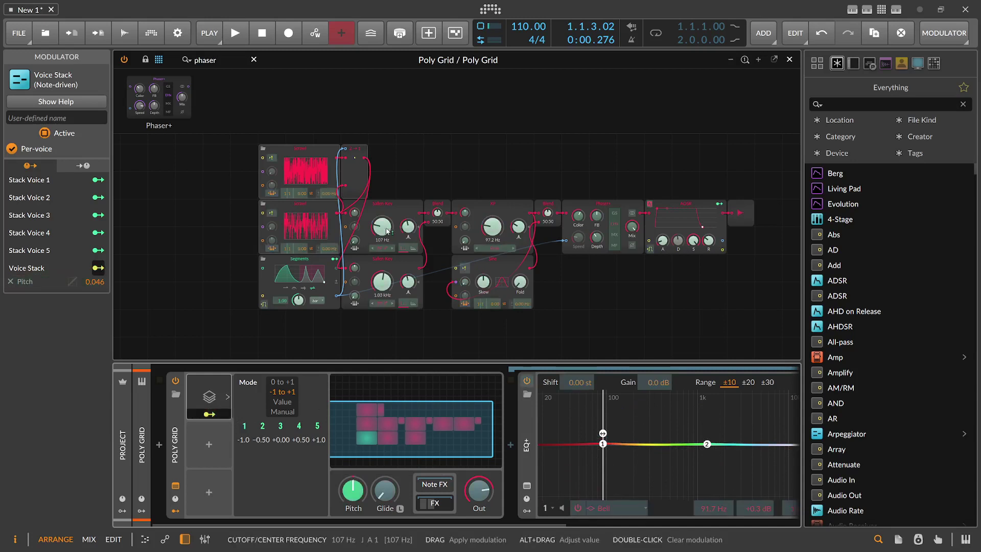
drag(384, 234, 384, 232)
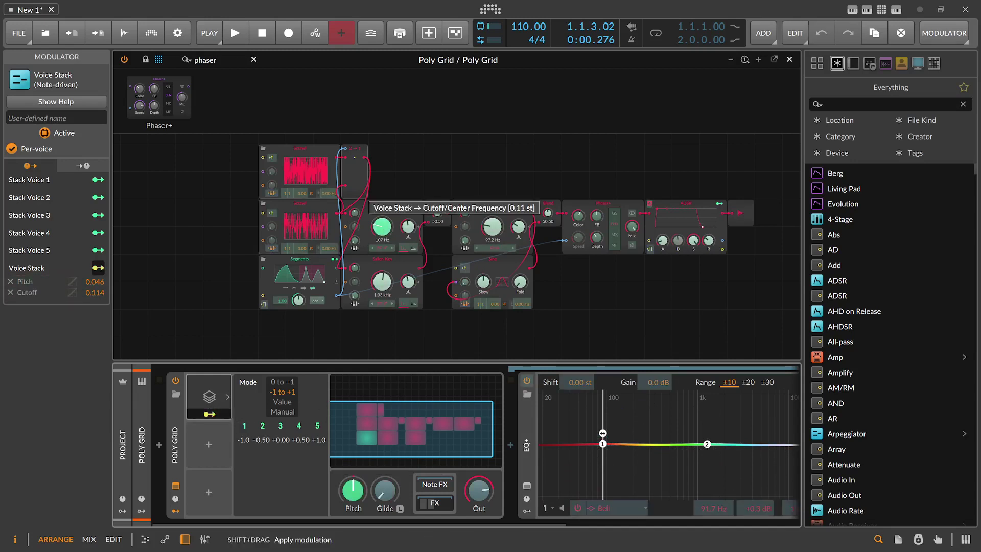
click(382, 280)
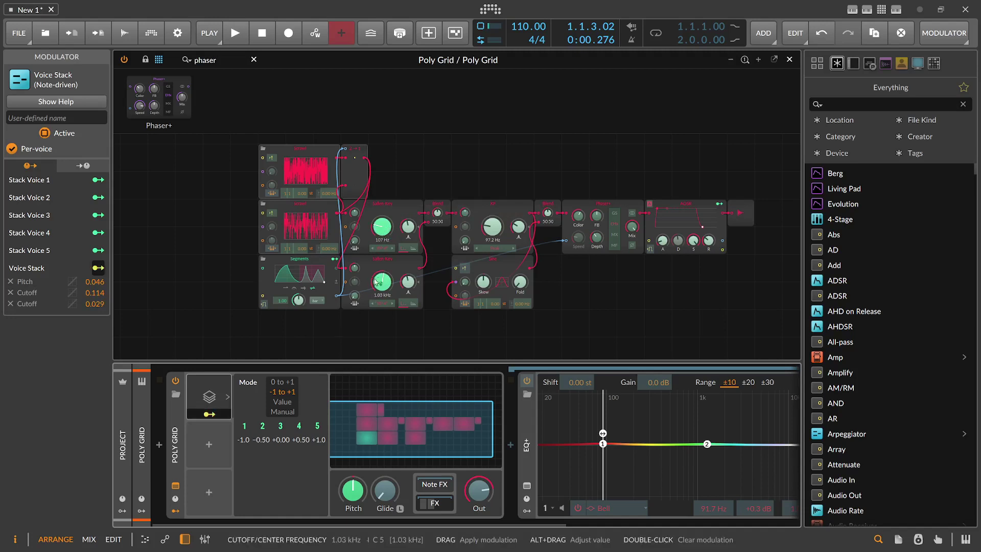
drag(375, 296, 375, 293)
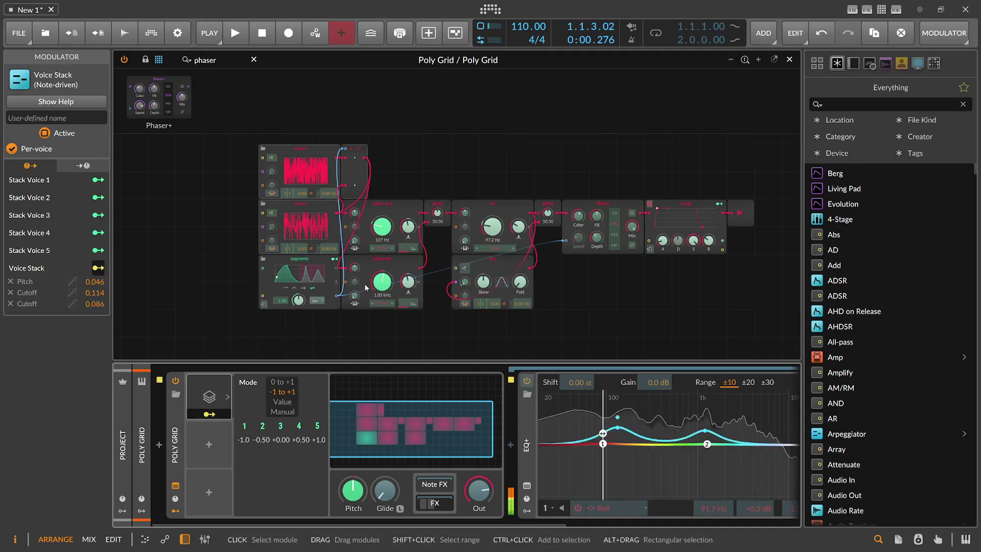
drag(366, 287, 366, 245)
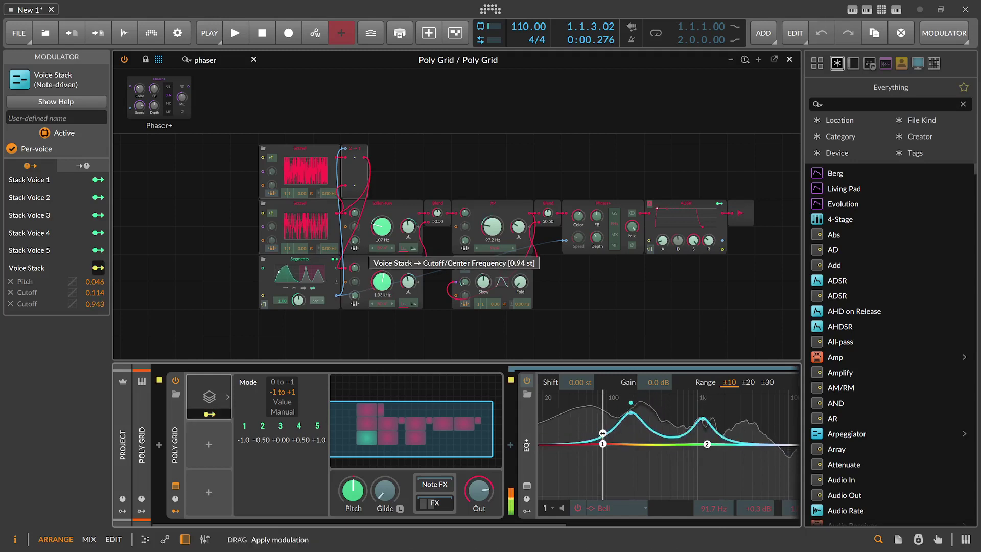
drag(382, 282, 382, 276)
drag(382, 227, 382, 216)
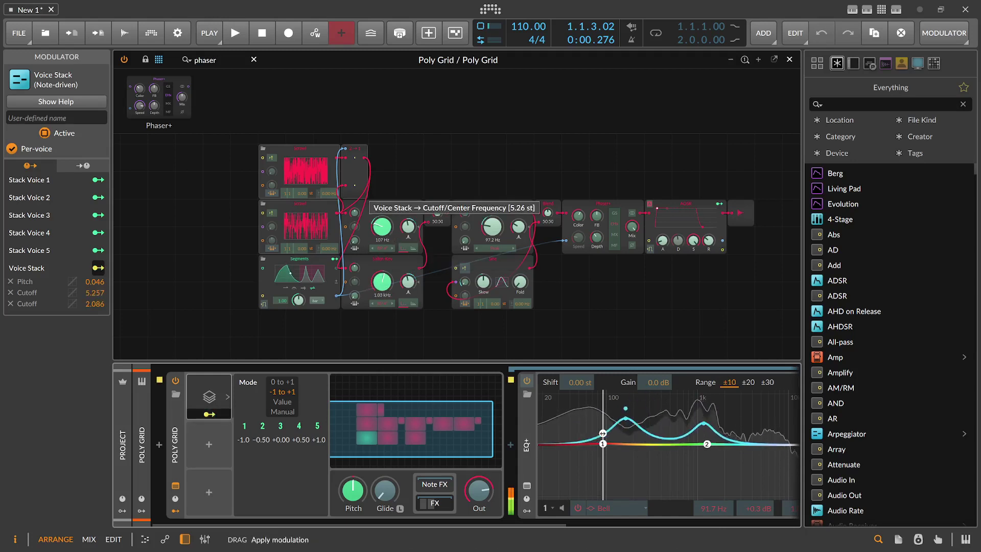
drag(382, 282, 382, 247)
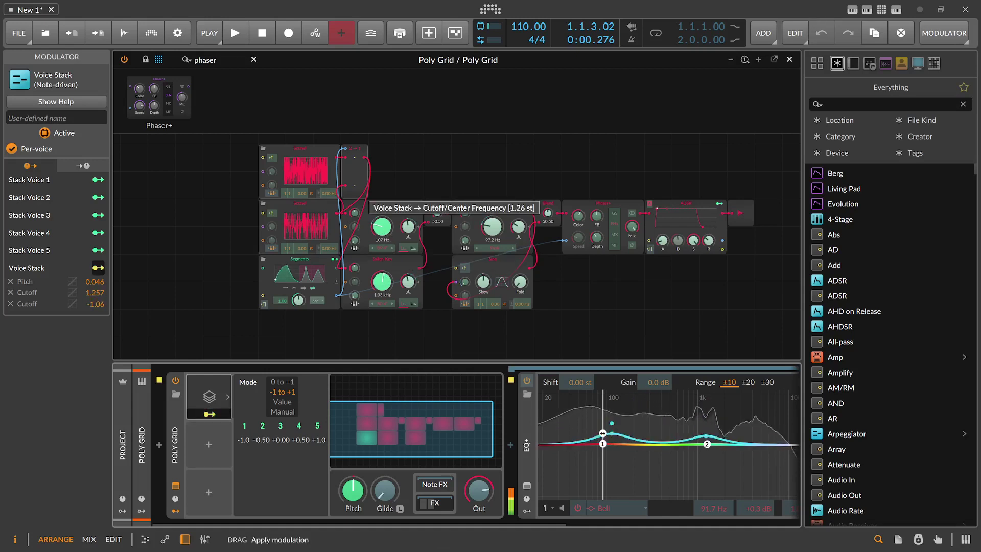
Map Voice Stack to the Phaser+ Color at about -8.86 %, clearing the trial modulation on the 97.2 Hz filter's cutoff.
drag(492, 227, 493, 225)
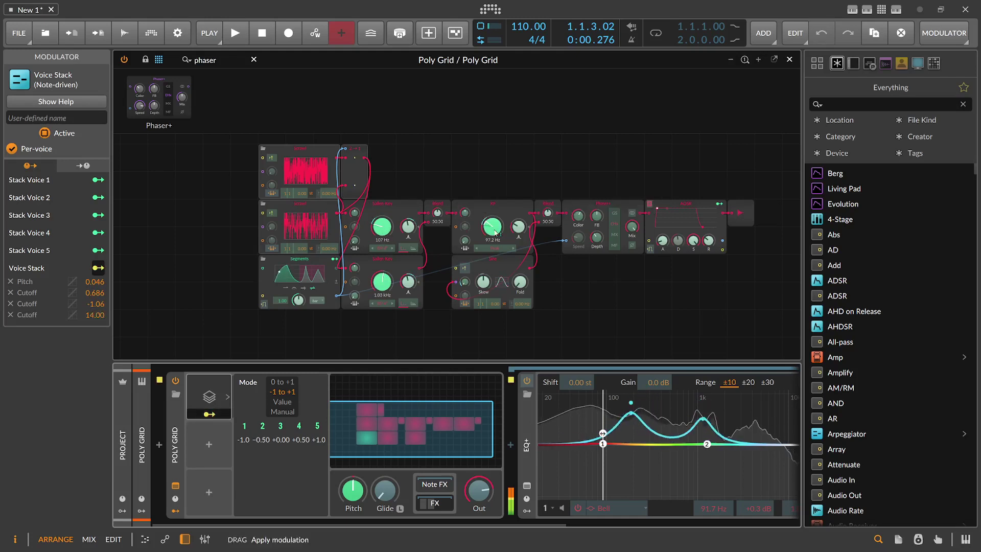
double_click(493, 226)
drag(577, 221, 578, 228)
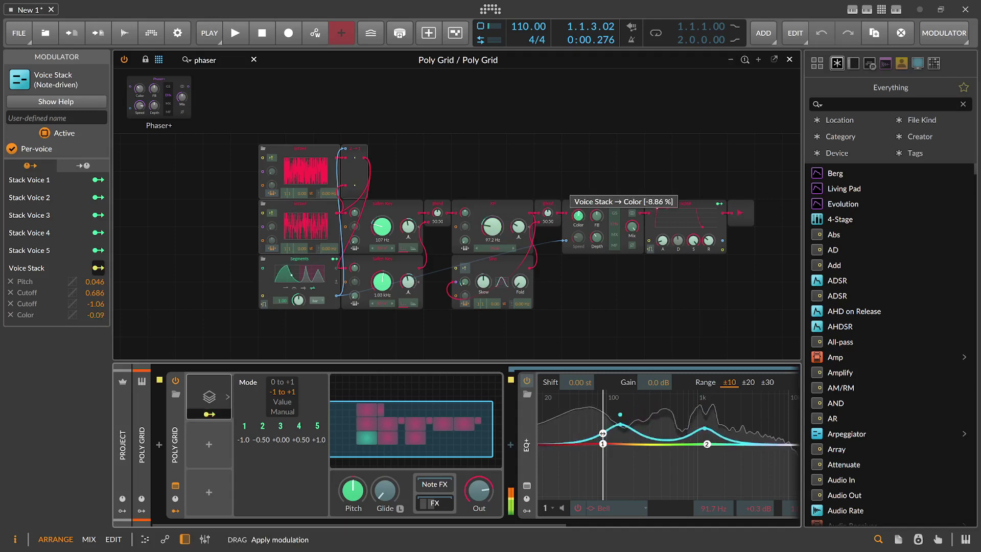
drag(578, 227, 577, 229)
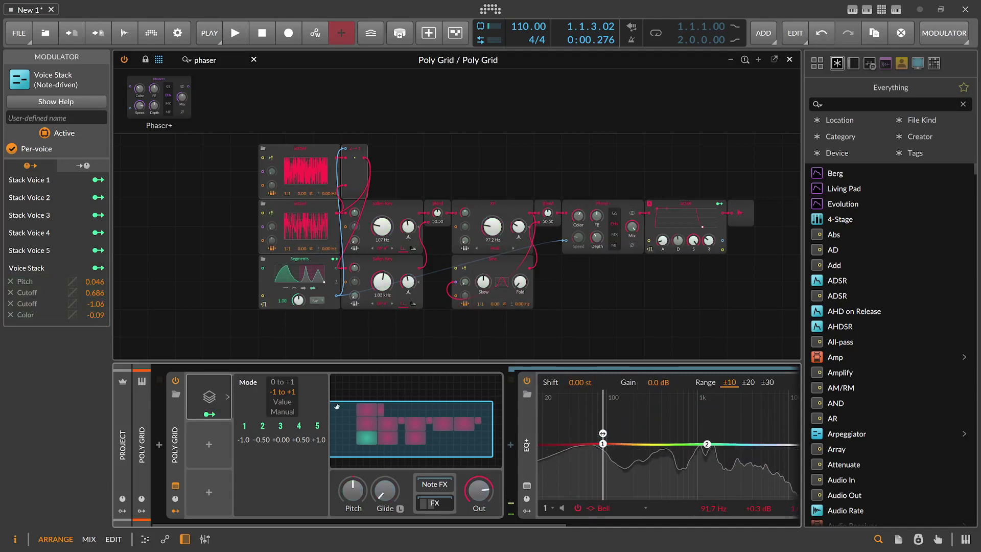
Search the module palette for "pan" and insert a Pan module between the ADSR and the output.
drag(219, 60, 104, 65)
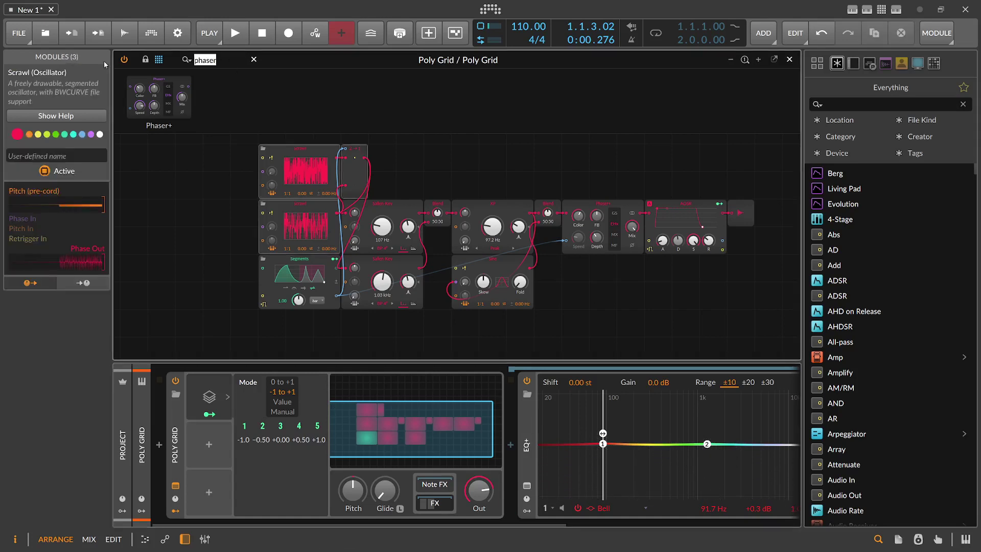
key(BackSpace)
text(pan)
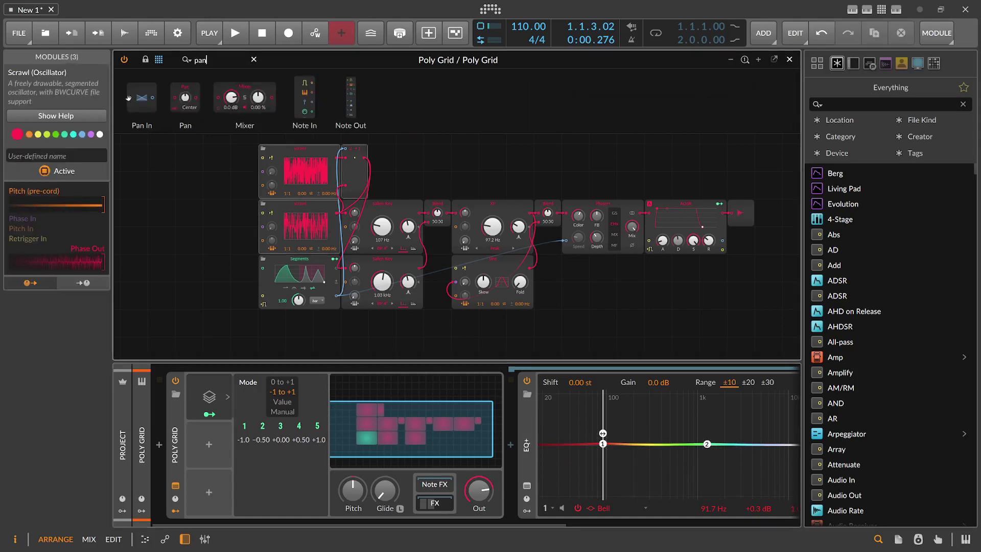
drag(560, 176, 601, 187)
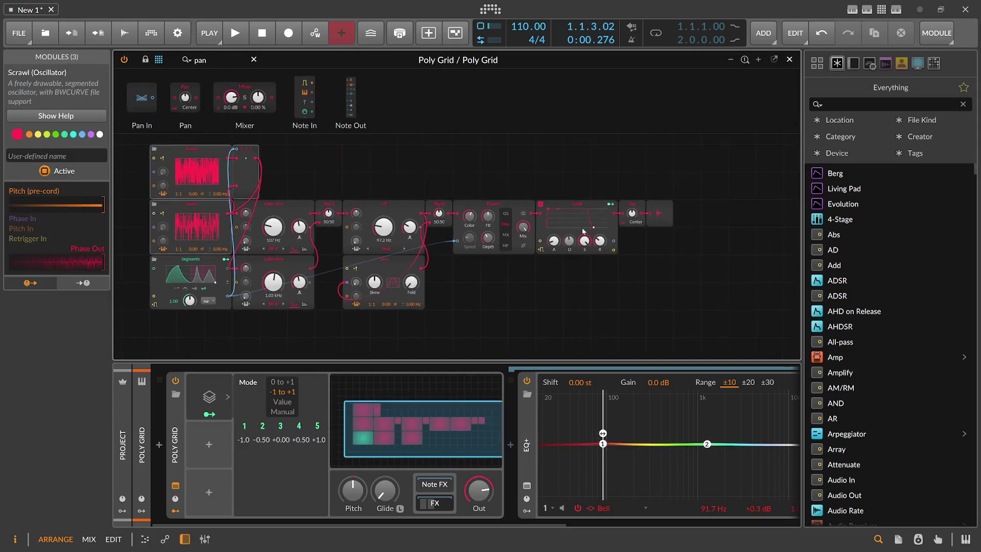
Map Voice Stack to the Pan module's Pan and tune the amount, trying about 70 % and 45 %.
click(209, 414)
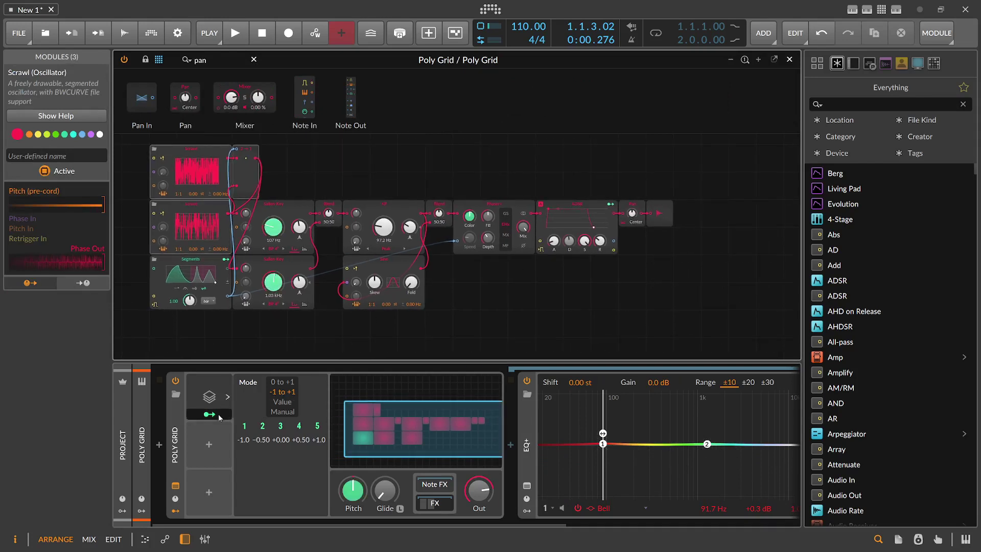
drag(632, 213, 632, 208)
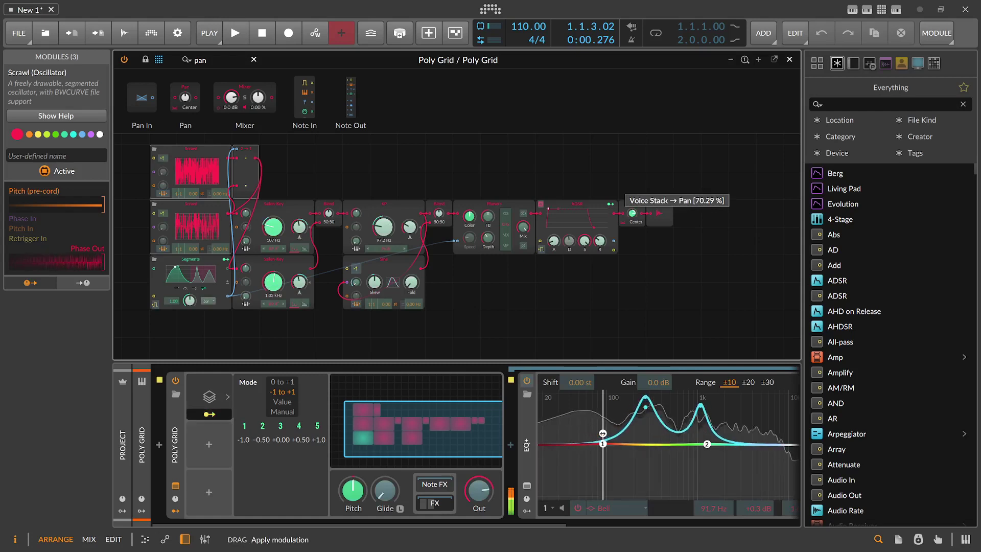
drag(632, 213, 632, 235)
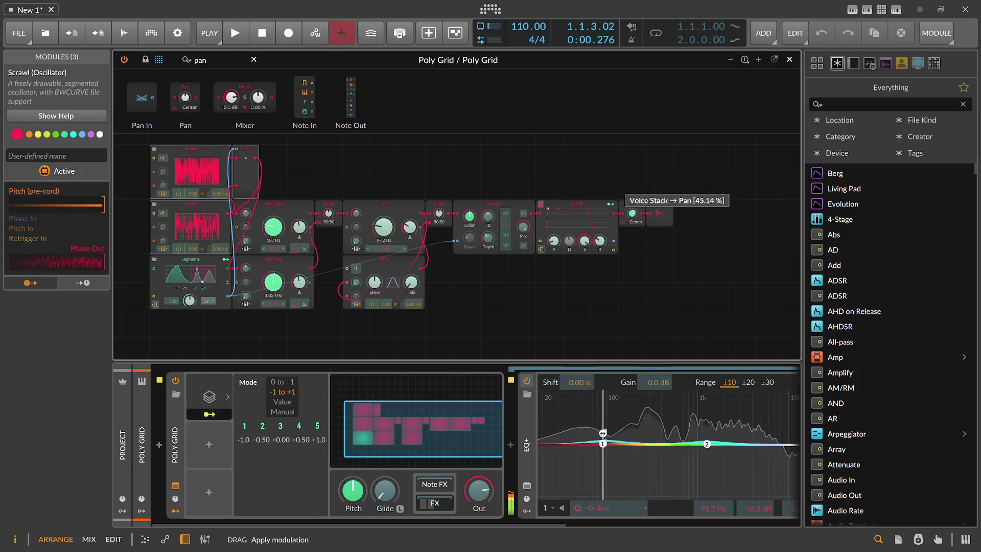
drag(632, 213, 632, 214)
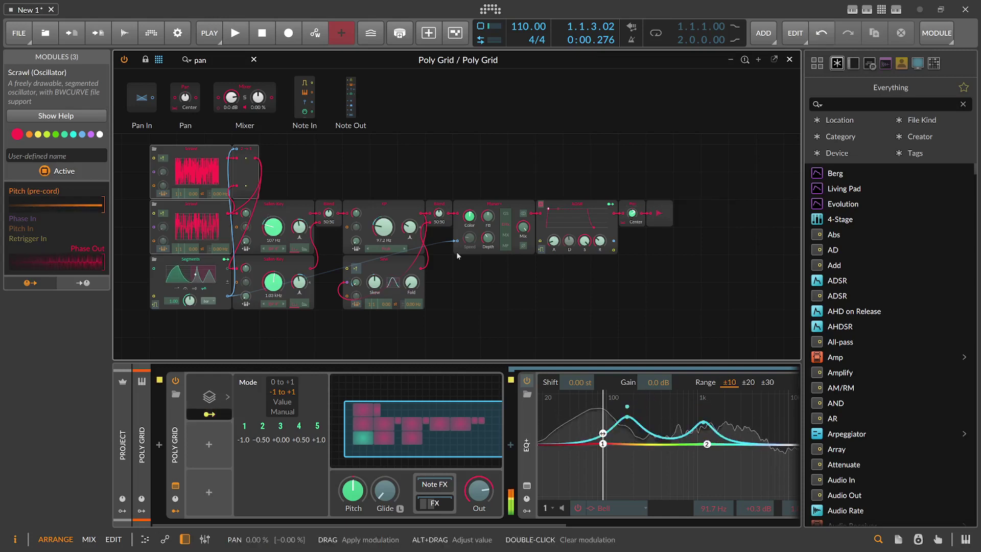
click(212, 413)
Try a Peak Limiter at the end of the chain behind Bit-8, and remove it again.
scroll(409, 515, right, 6)
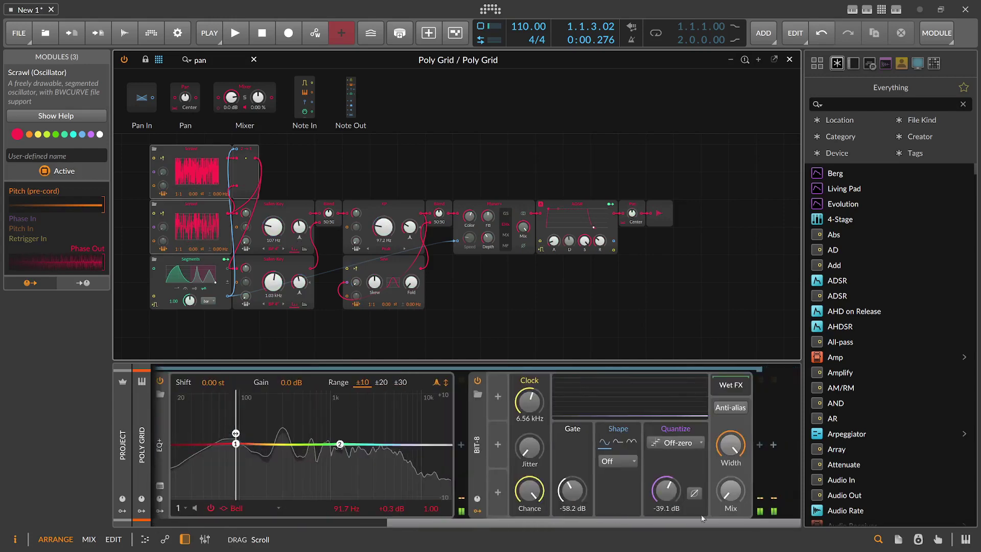
click(759, 445)
text(peak)
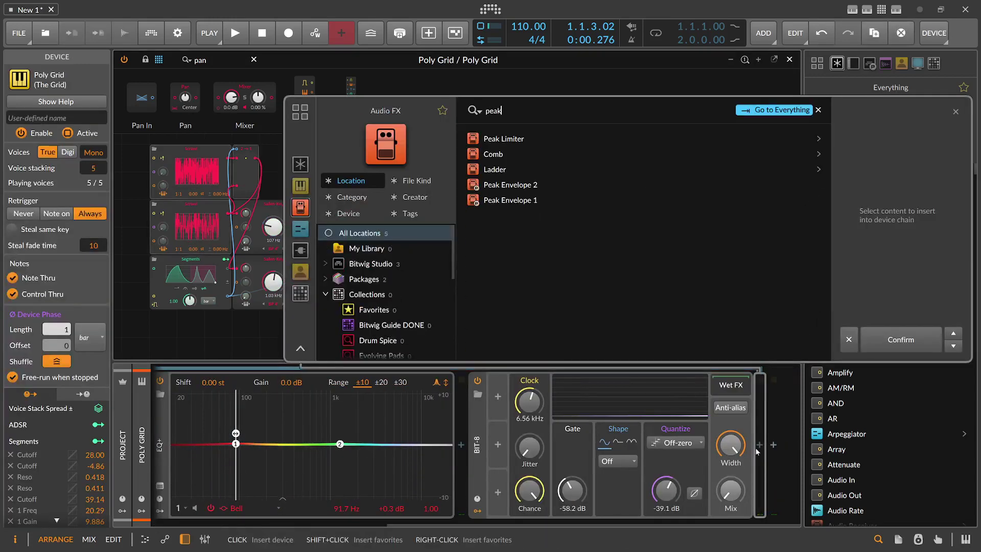
key(Return)
drag(705, 524, 795, 524)
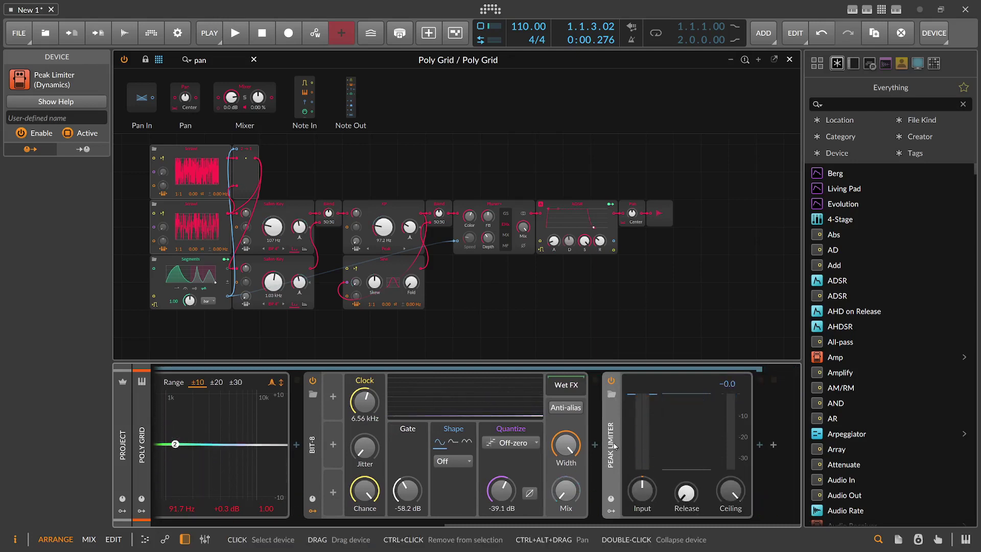
key(Delete)
Try the OTT_x64 multiband compressor at the end of the chain behind Bit-8.
click(759, 445)
text(ott)
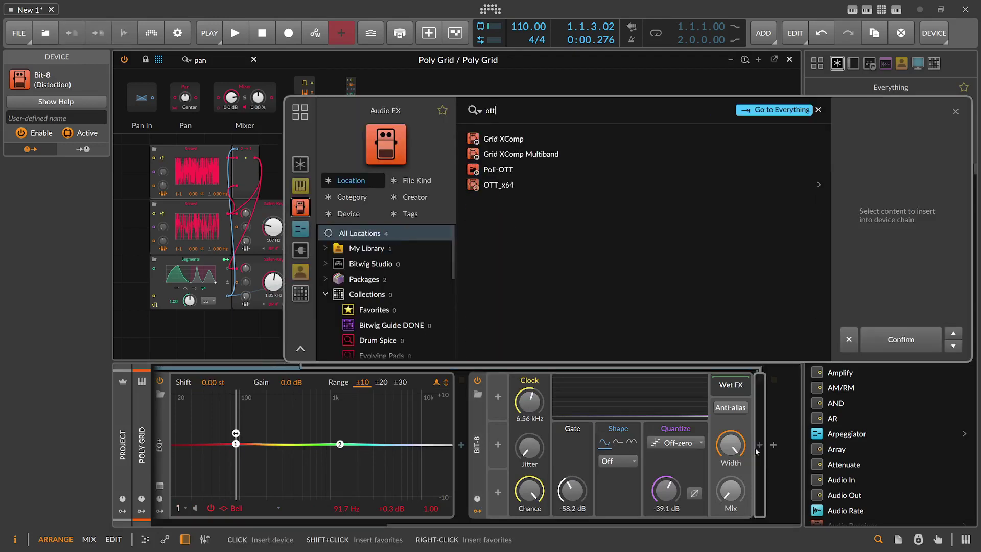
key(Down)
key(Down)
key(Down)
key(Down)
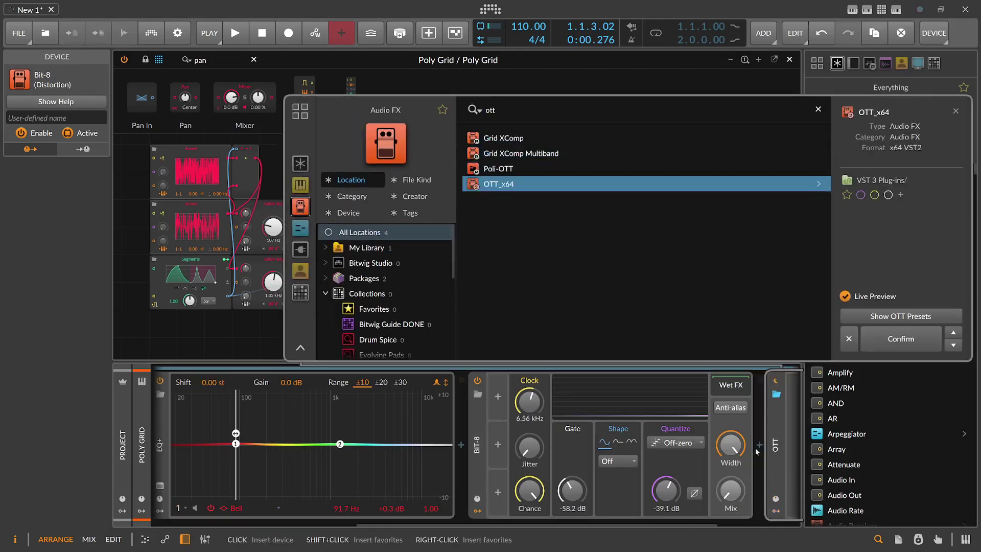
key(Return)
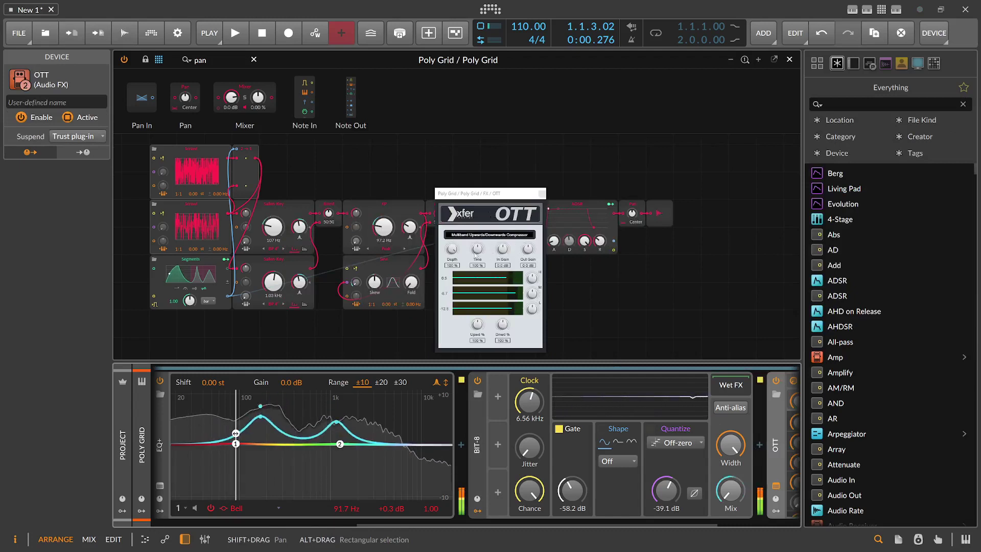
Set the OTT Depth to 31 %, close its window and remove the plug-in from the chain.
drag(452, 249, 452, 296)
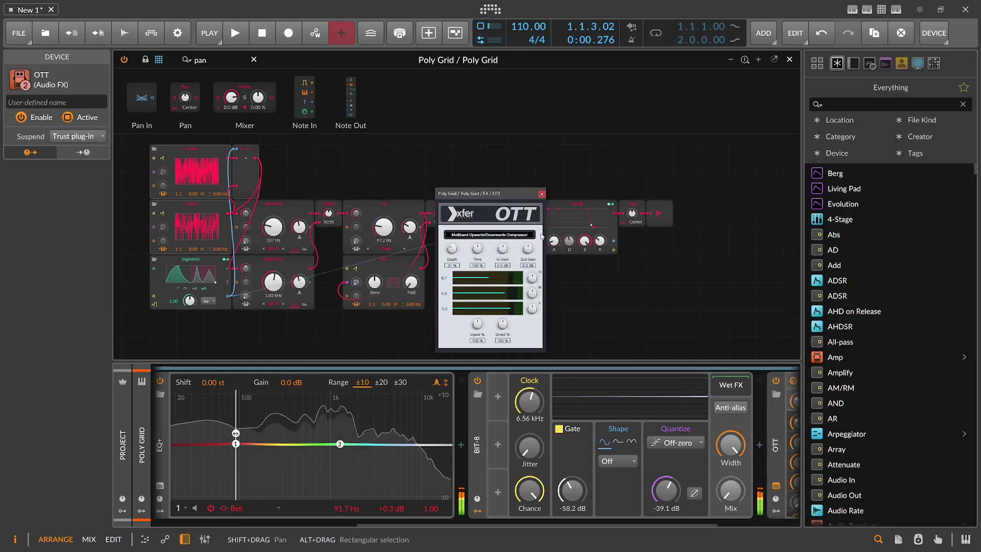
click(542, 194)
drag(560, 525, 736, 519)
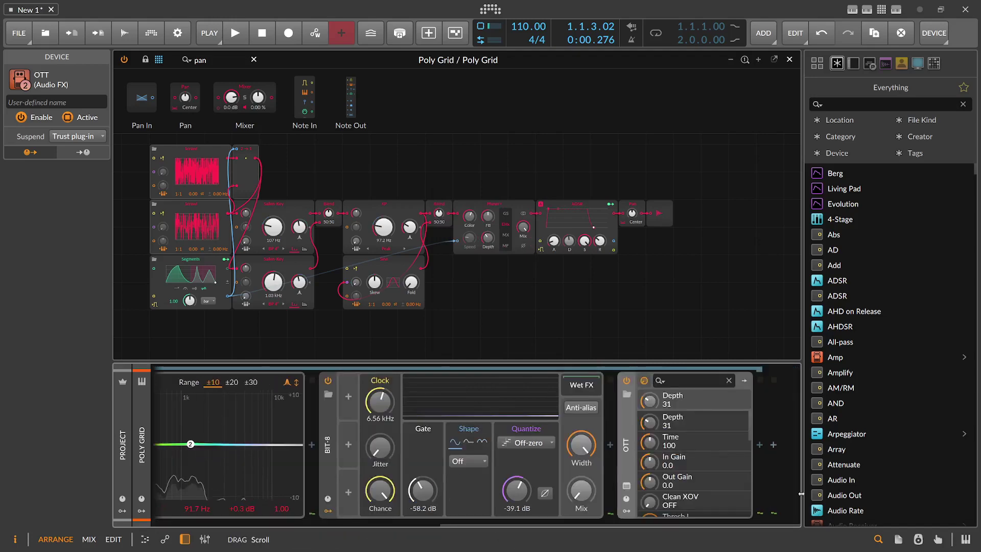
key(Left)
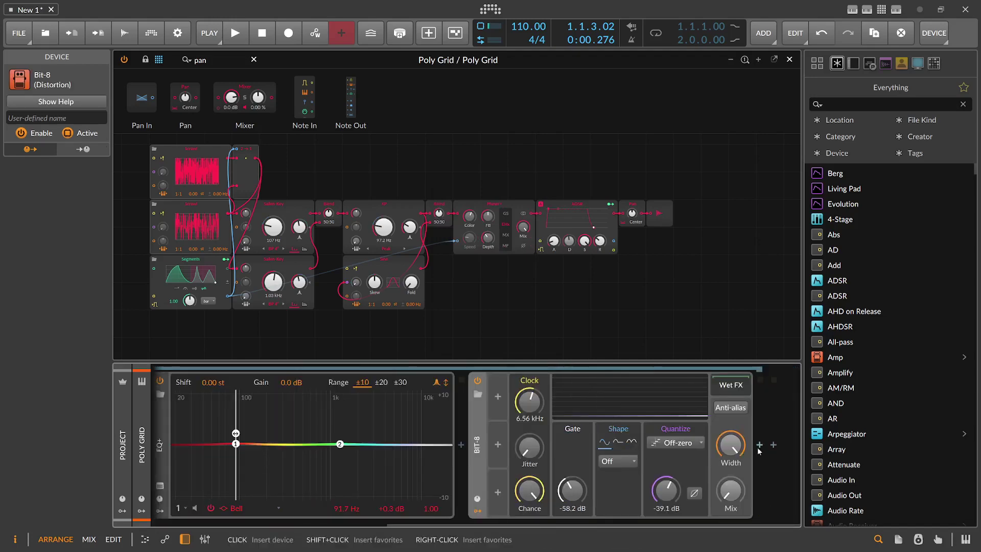
Insert a Multiband FX-3 container behind Bit-8.
click(760, 444)
text(fx-)
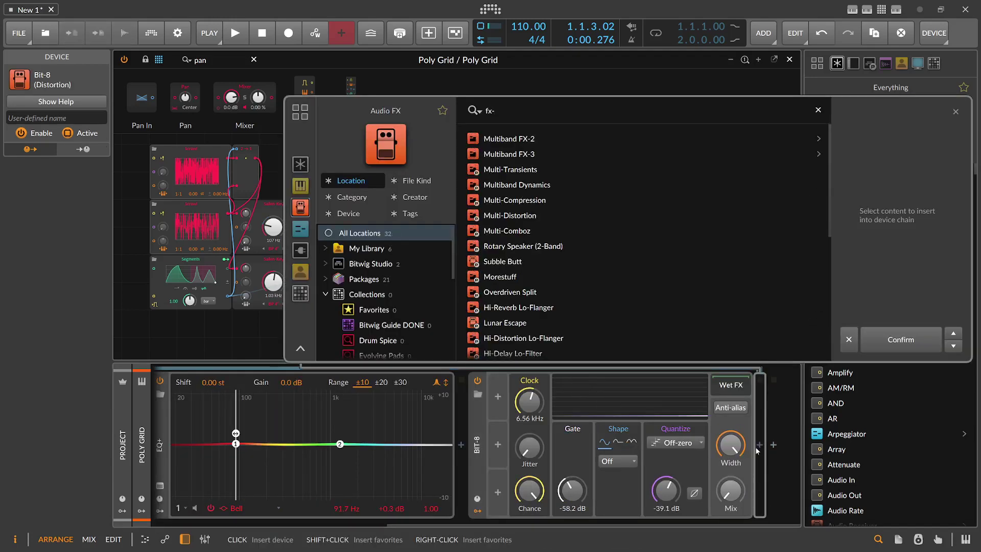
key(Down)
key(Down)
key(Return)
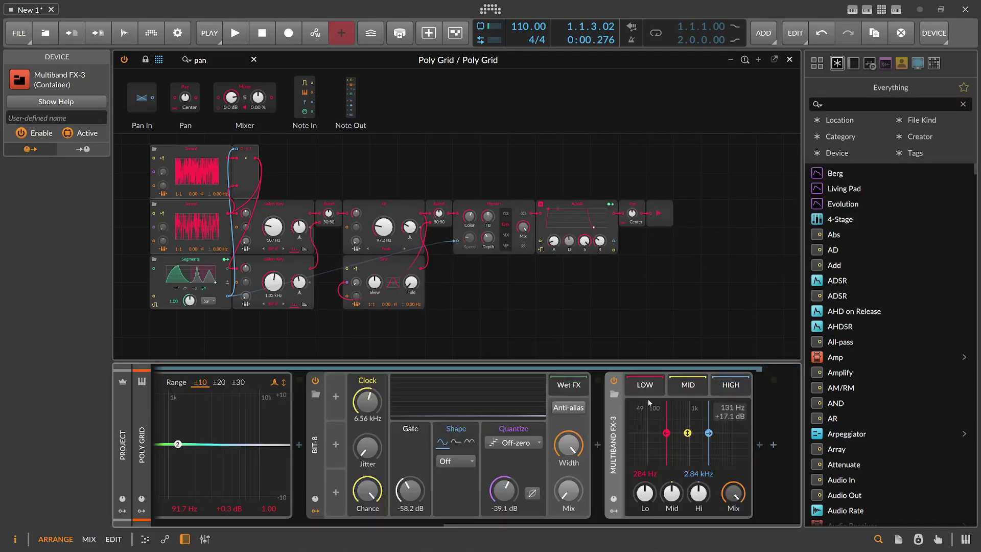
Place a Peak Limiter in each of the low, mid and high bands of Multiband FX-3.
click(745, 445)
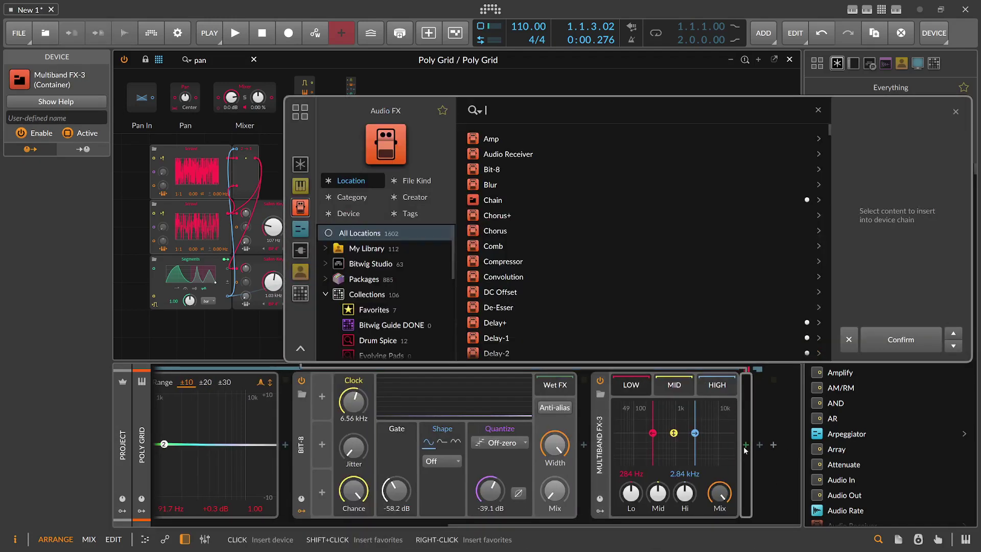
text(peak)
key(Return)
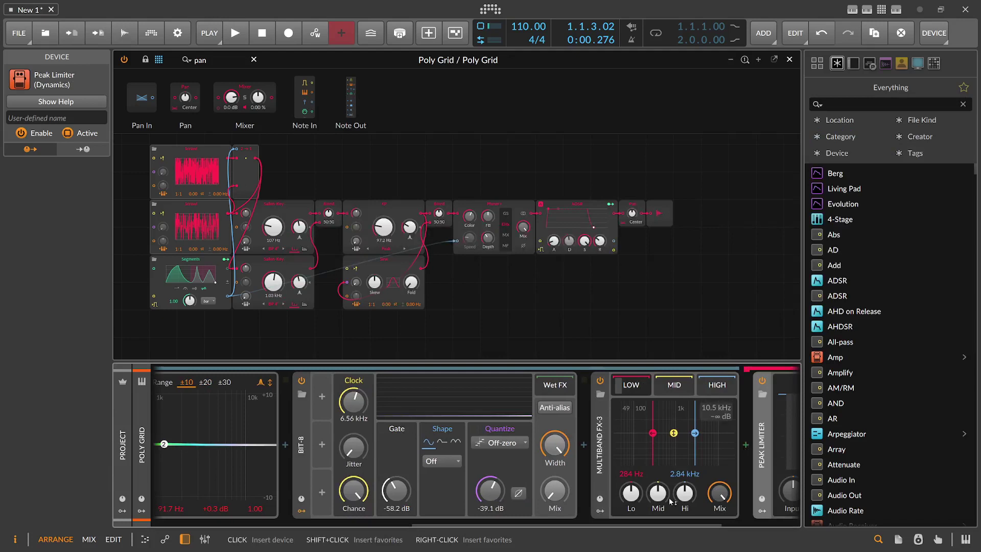
drag(519, 387, 549, 392)
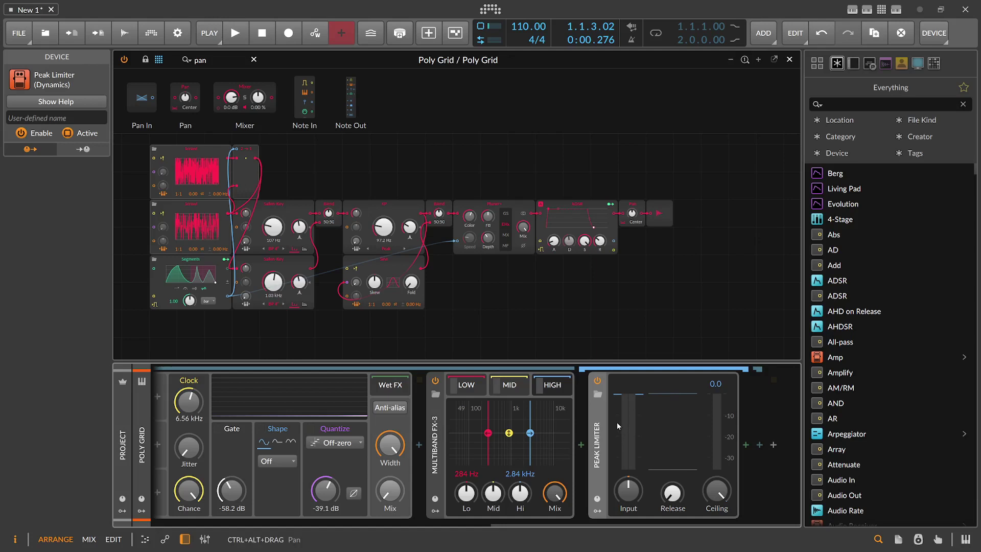
Raise the Input gain of the Peak Limiters in the low, mid and high bands of Multiband FX-3.
click(463, 388)
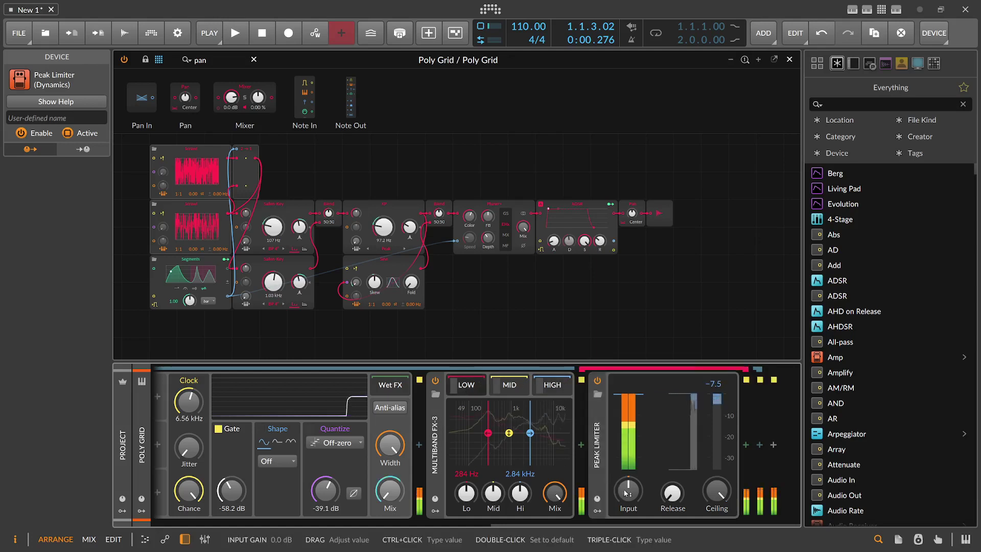
drag(626, 493, 626, 474)
click(521, 386)
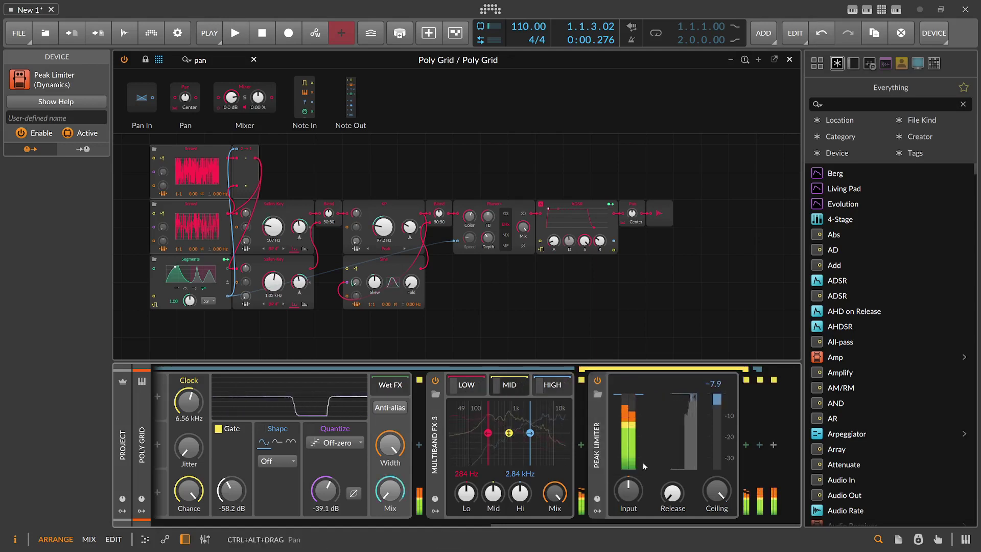
click(552, 385)
drag(627, 491, 628, 490)
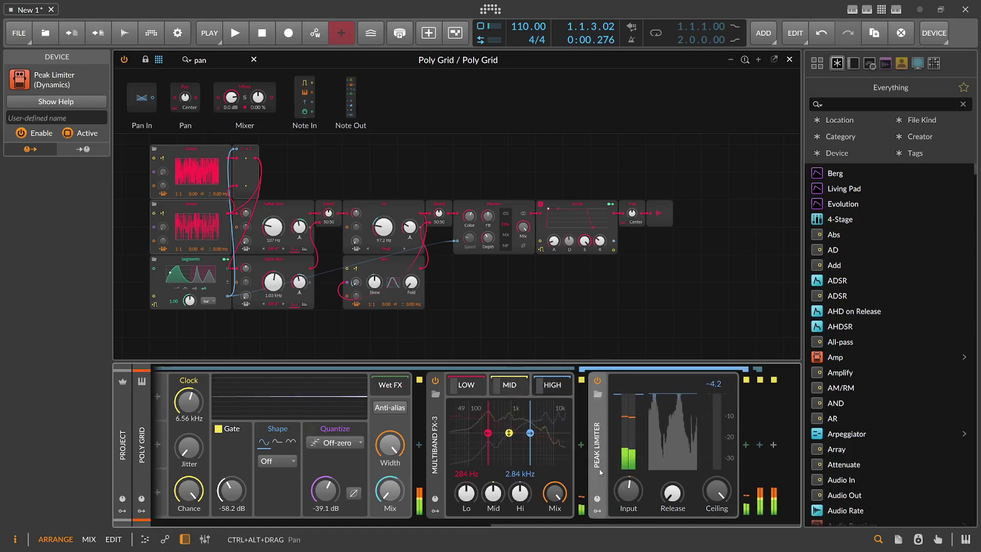
Replace the low band's Peak Limiter in Multiband FX-3 with a Dynamics device and adjust its low threshold.
scroll(599, 467, up, 3)
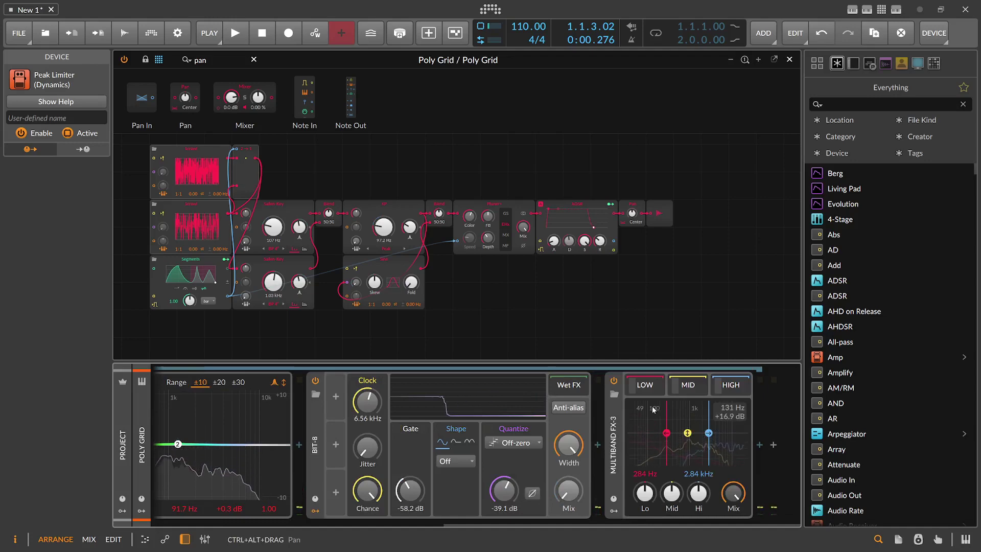
scroll(562, 433, down, 3)
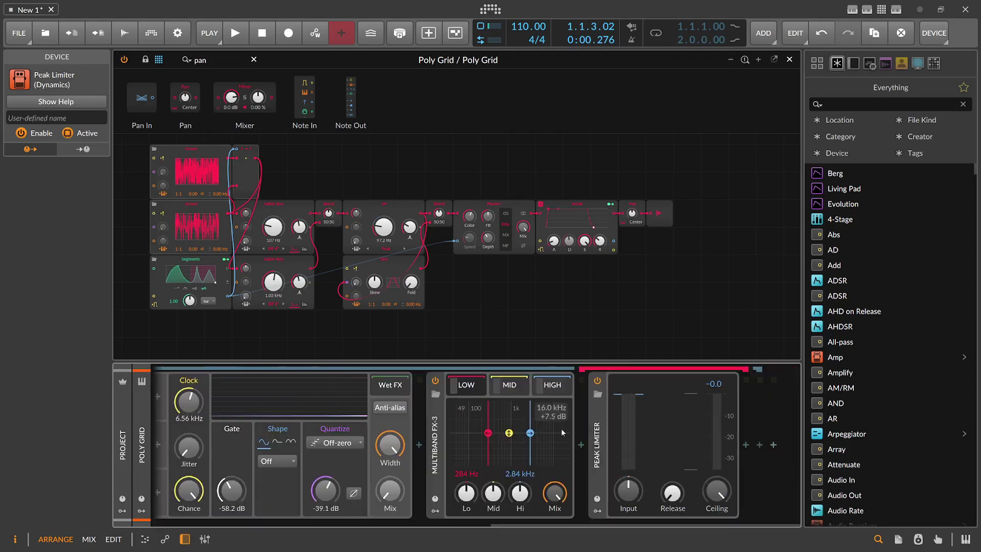
key(Delete)
click(746, 444)
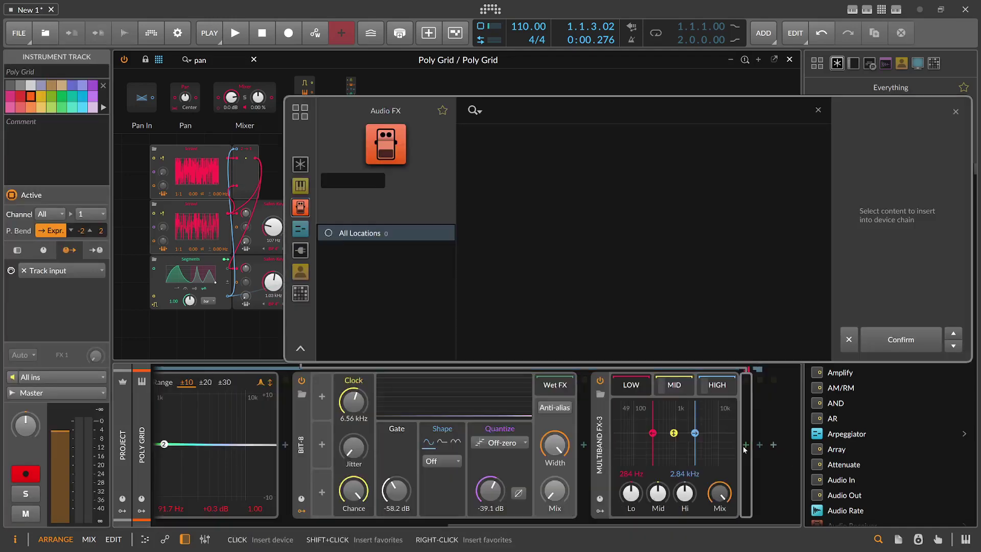
text(dyn)
key(Return)
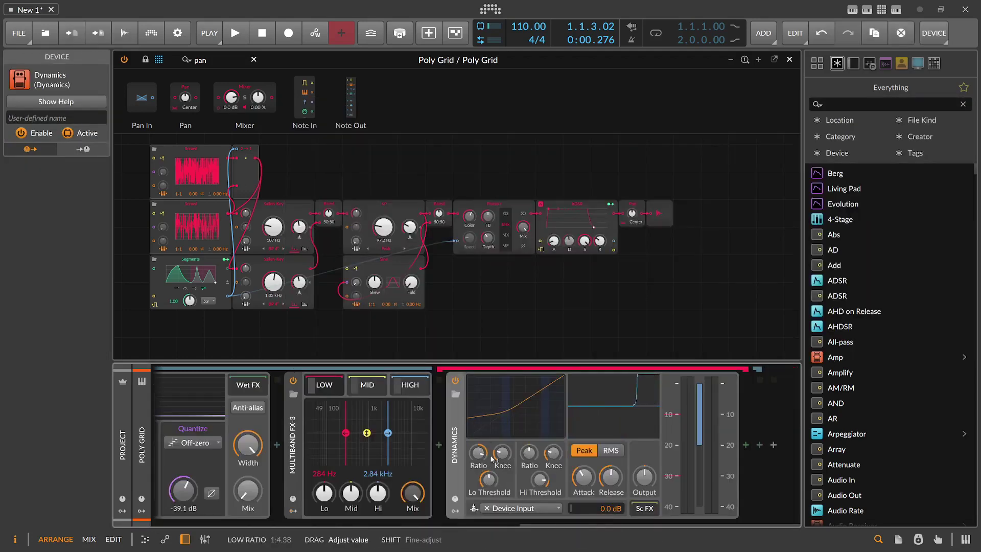
drag(492, 478, 494, 471)
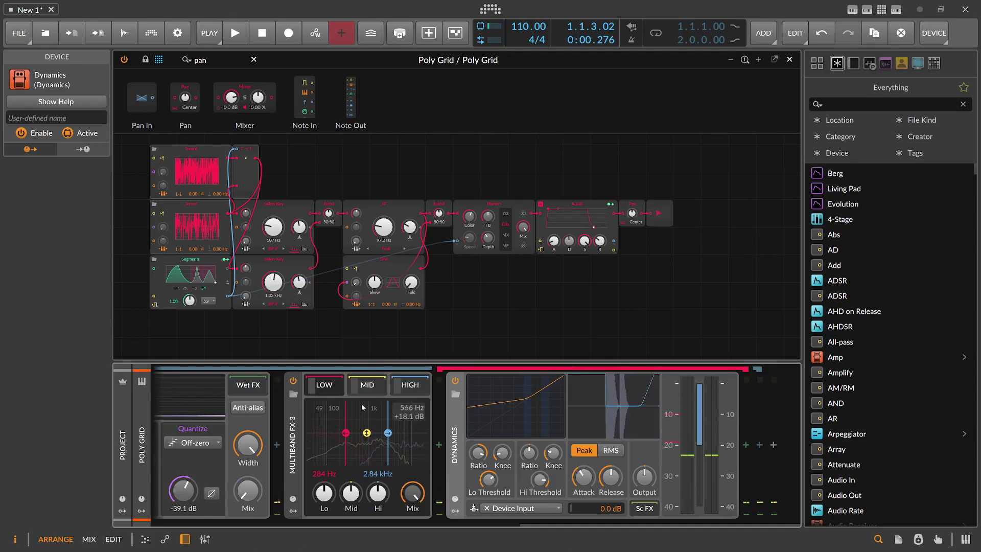
Swap the Dynamics device in the low band of Multiband FX-3 for the Auto-Level-Fancy preset.
key(Delete)
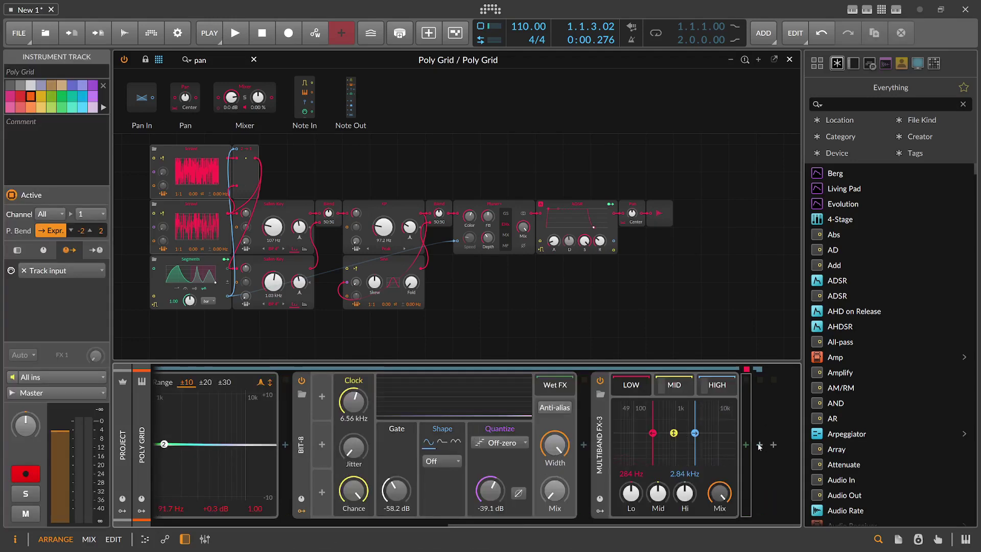
scroll(760, 446, up, 1)
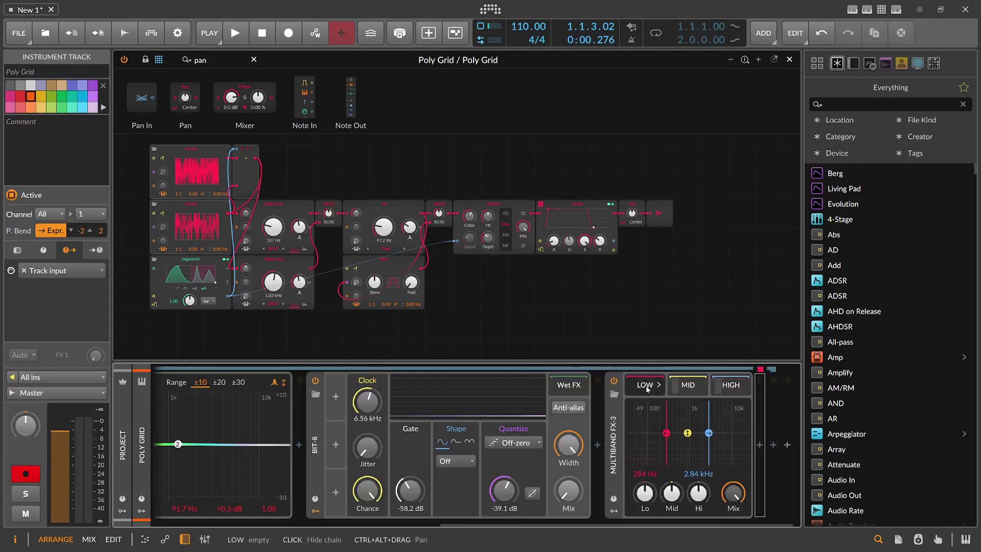
click(759, 444)
text(fancy)
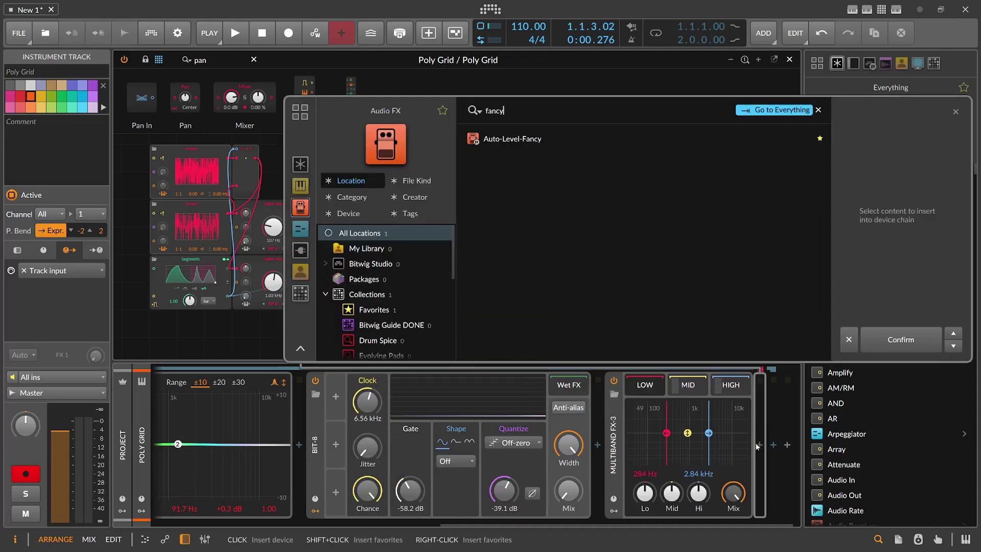
key(Return)
scroll(635, 522, down, 3)
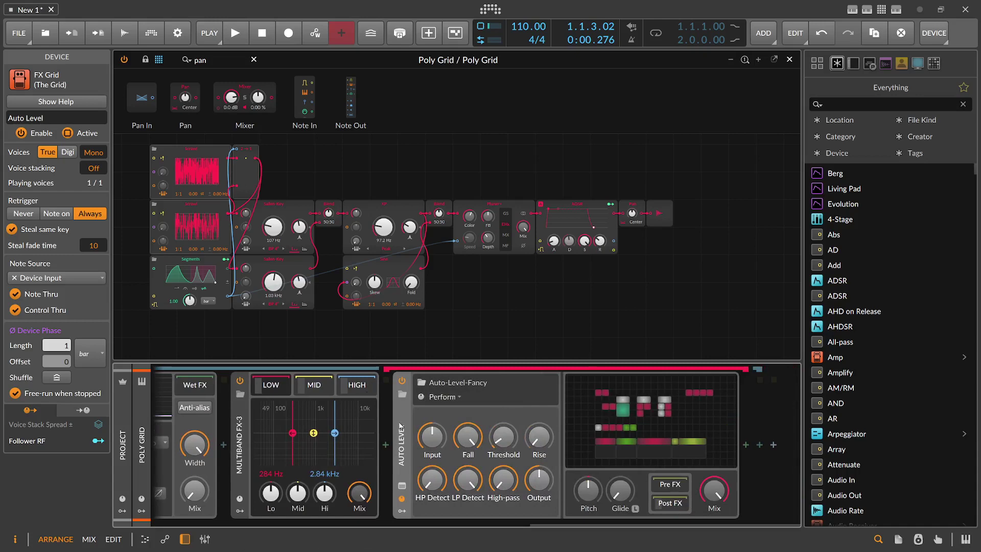
Try to copy Auto Level from the mid band into the high band and undo the copy placed ahead of Multiband FX-3.
scroll(323, 390, up, 3)
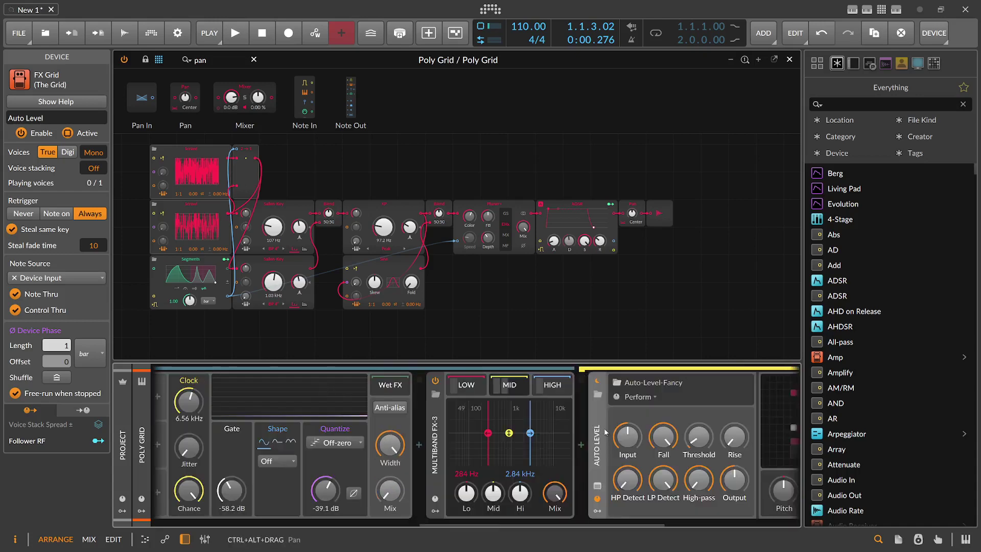
scroll(630, 515, down, 3)
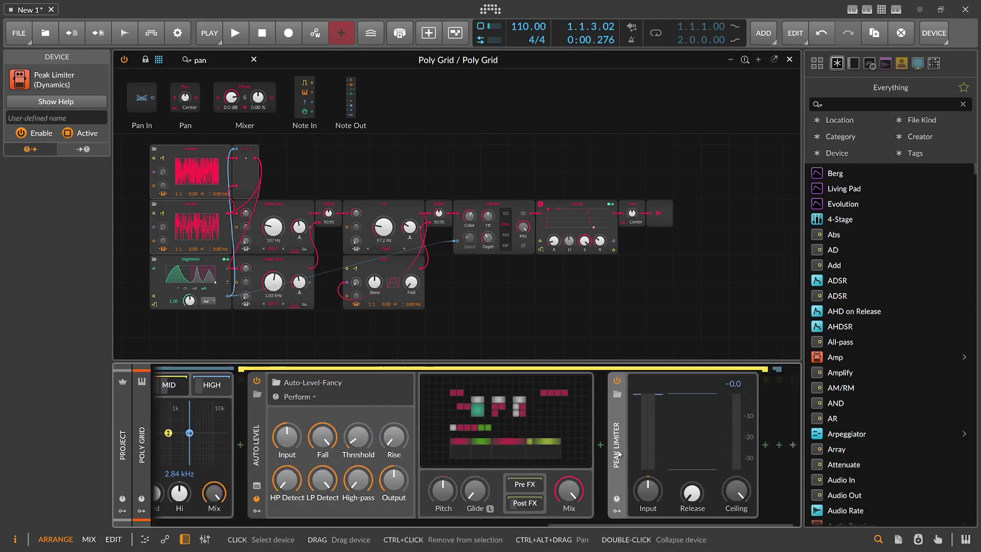
drag(402, 434, 225, 403)
drag(568, 513, 703, 516)
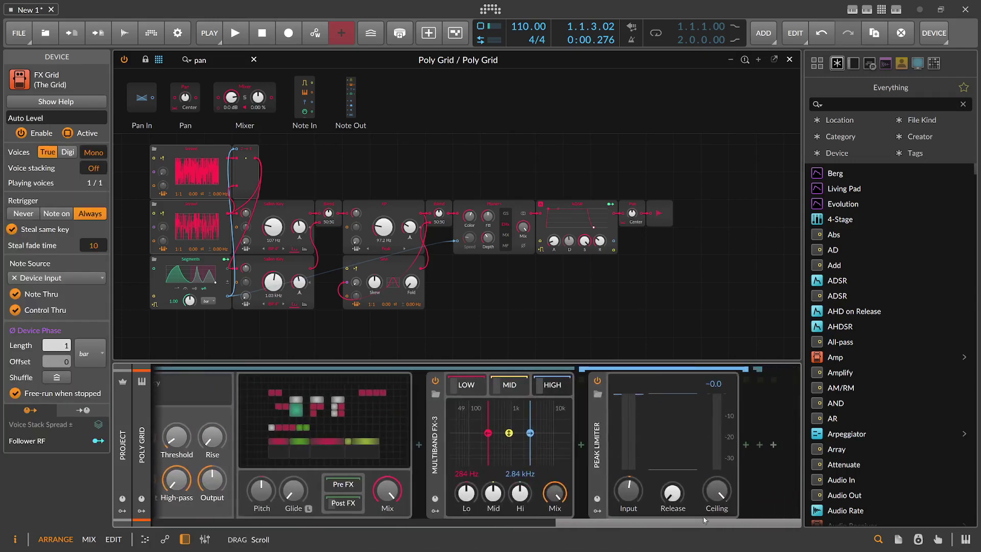
key(ctrl+z)
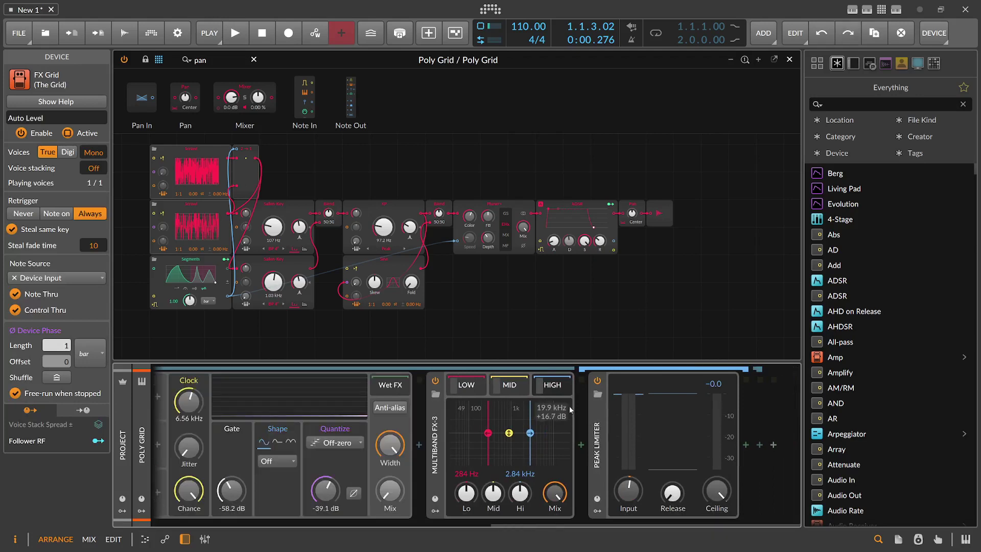
Copy Auto Level into the high band of Multiband FX-3 and remove the Peak Limiter there.
click(515, 386)
drag(598, 437, 559, 391)
click(558, 388)
click(599, 432)
key(Delete)
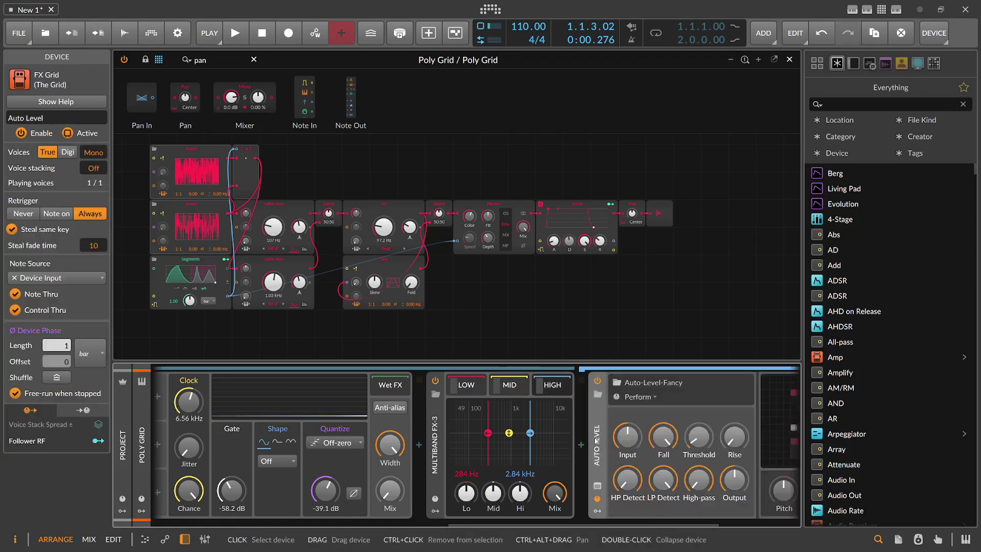
click(508, 388)
click(467, 387)
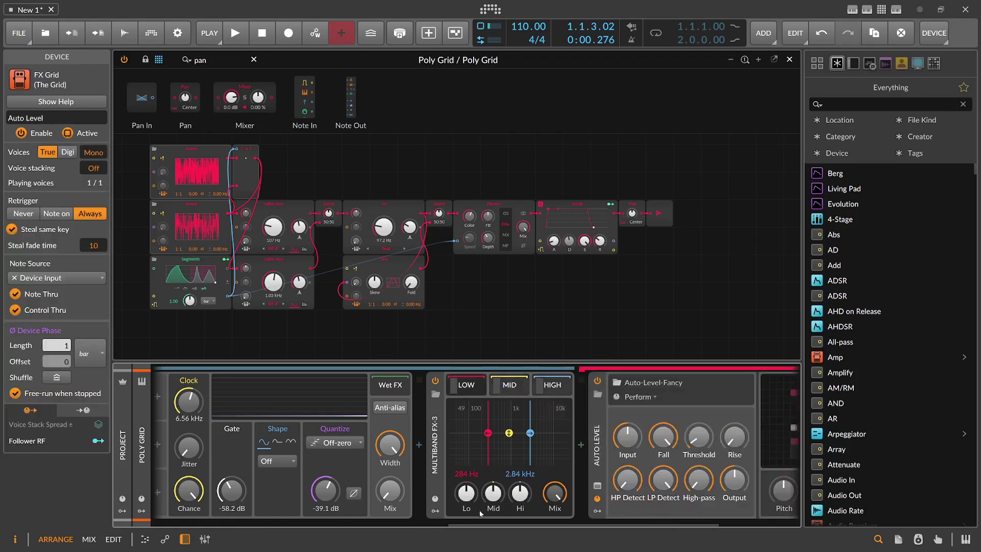
Insert the Auto-Level-Fancy preset after Multiband FX-3 on the main chain and lower its Fall.
scroll(479, 509, down, 3)
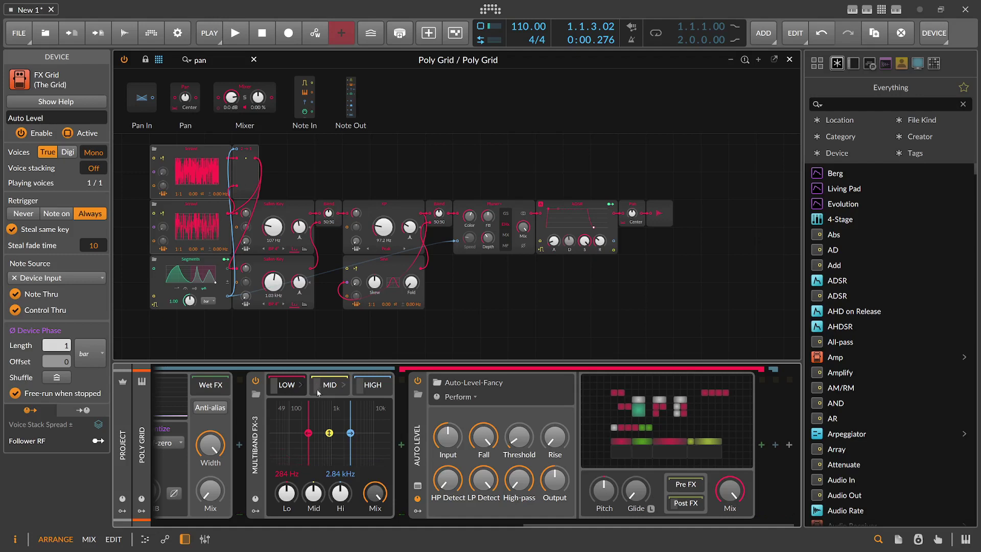
click(379, 390)
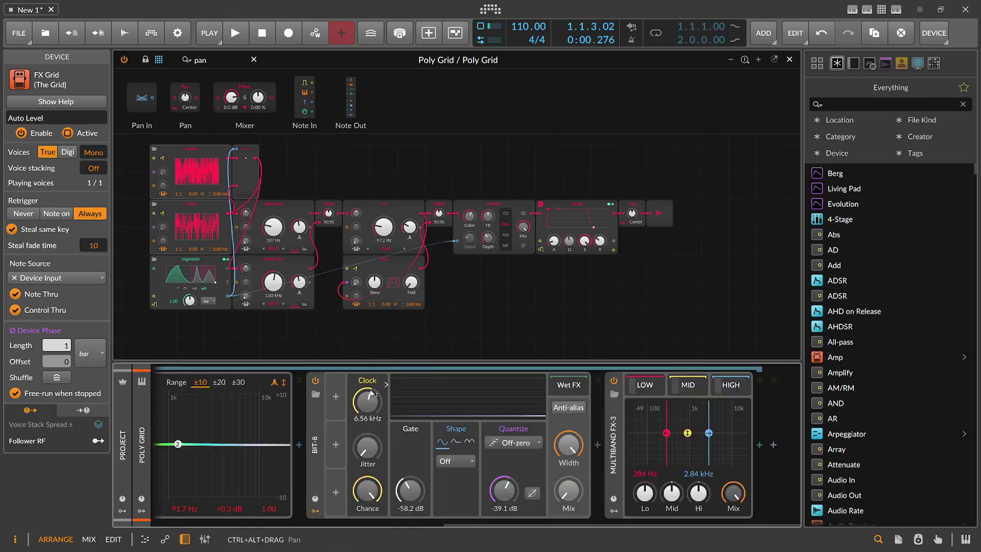
click(752, 444)
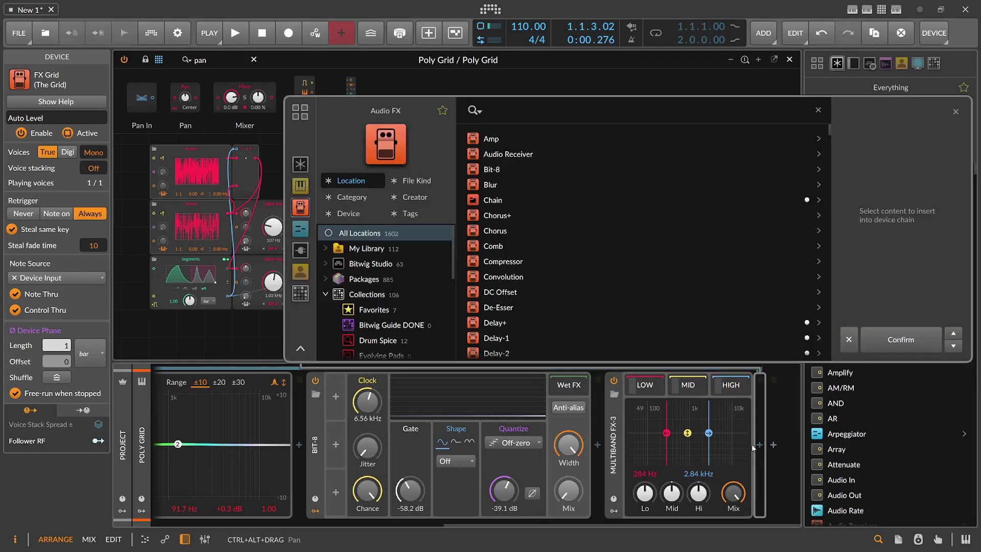
text(fancy)
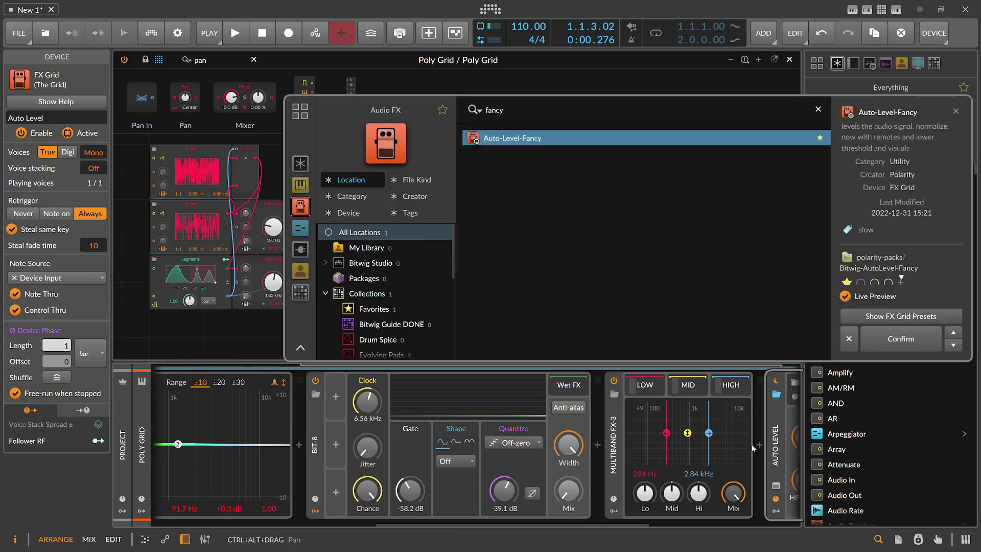
key(Return)
drag(630, 524, 808, 514)
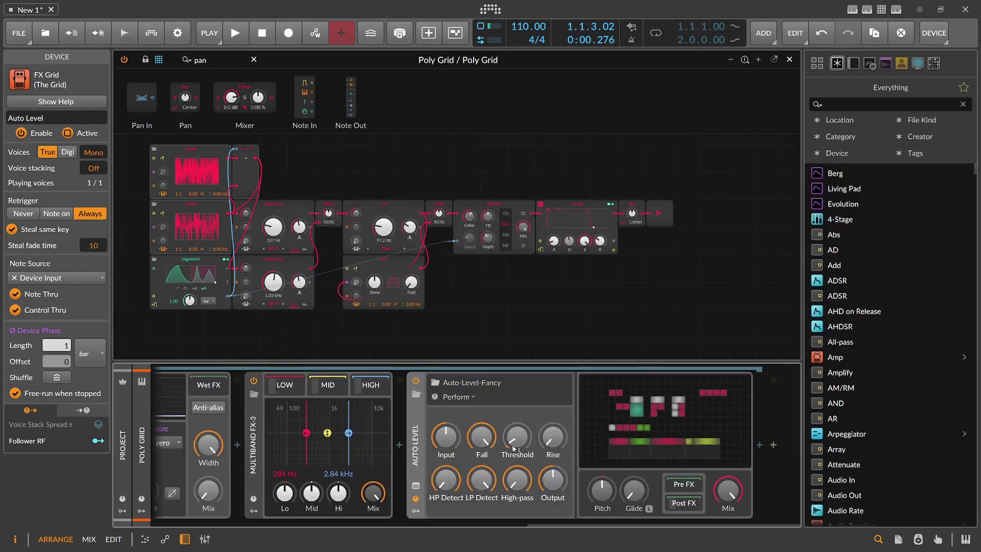
drag(476, 440, 476, 477)
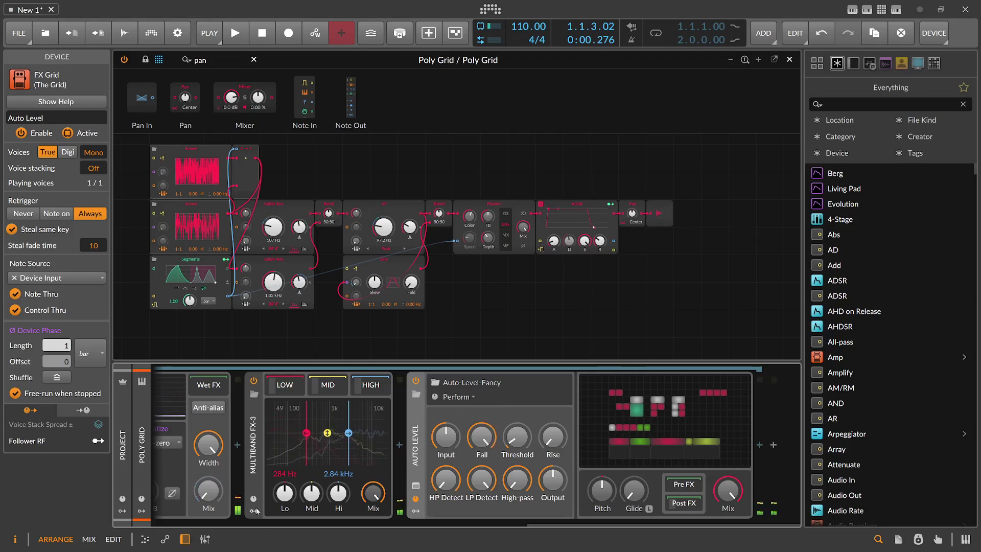
Add a Macro modulator to Multiband FX-3.
click(254, 510)
click(273, 396)
text(mac)
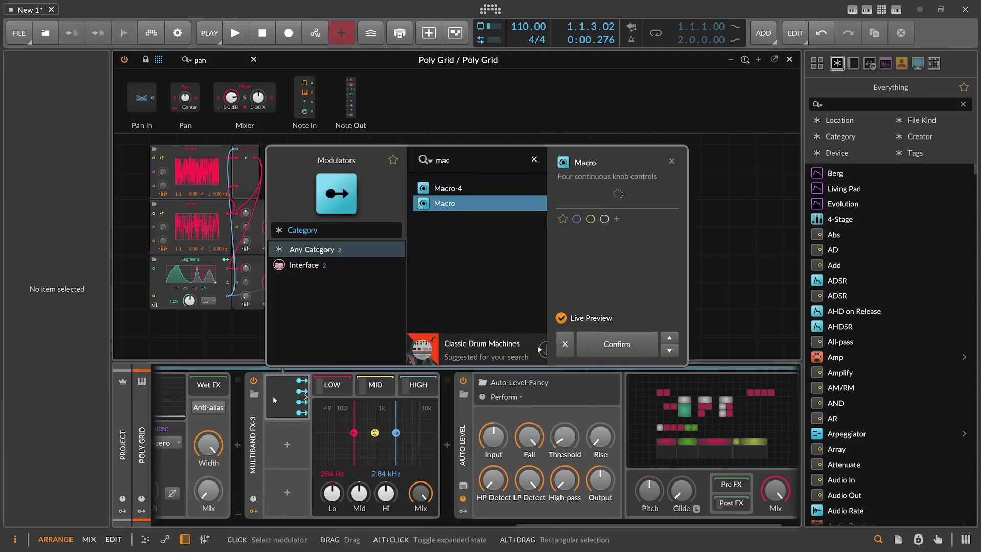
key(Return)
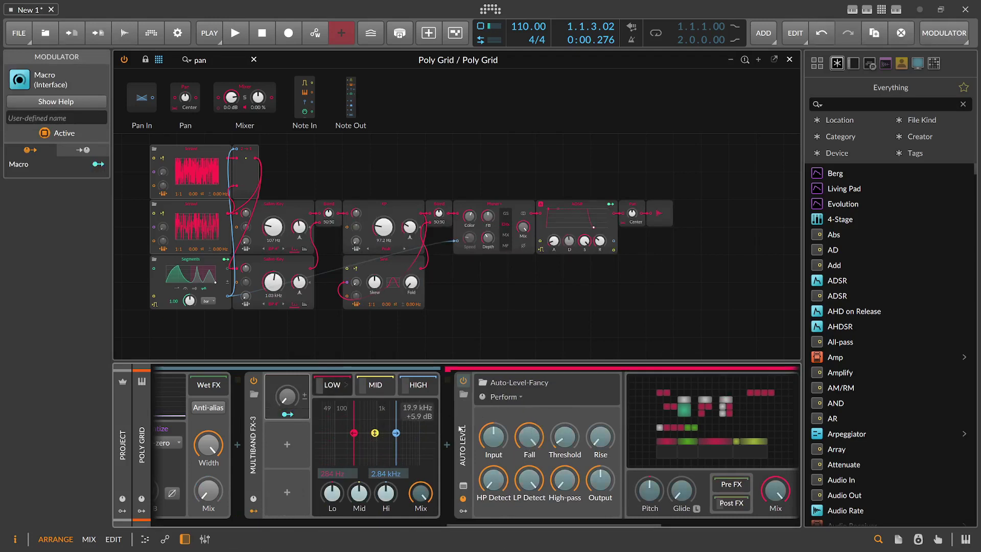
Map the Macro modulator to the Fall of the Auto Level devices in the low, mid and high bands.
click(529, 437)
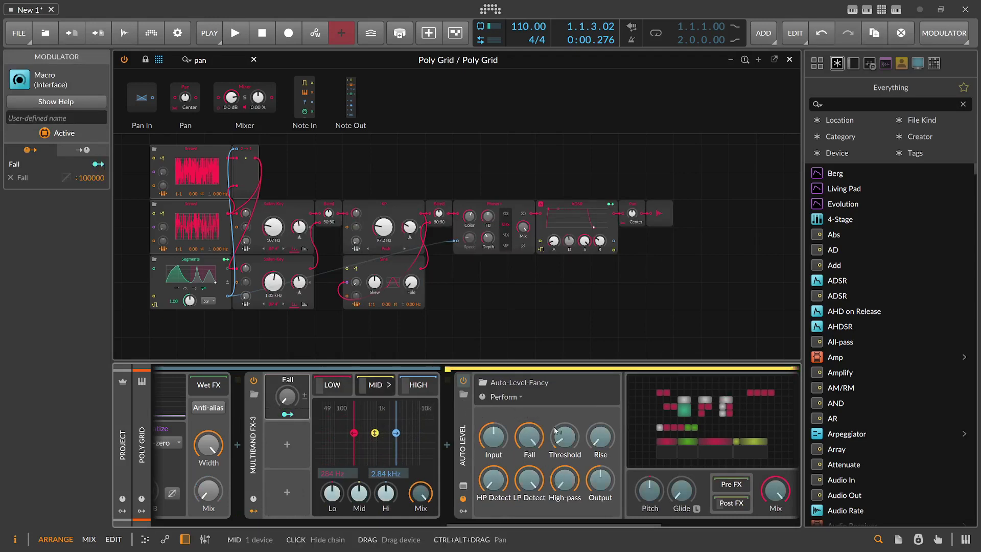
drag(529, 437, 529, 490)
click(418, 385)
drag(529, 437, 529, 485)
click(287, 414)
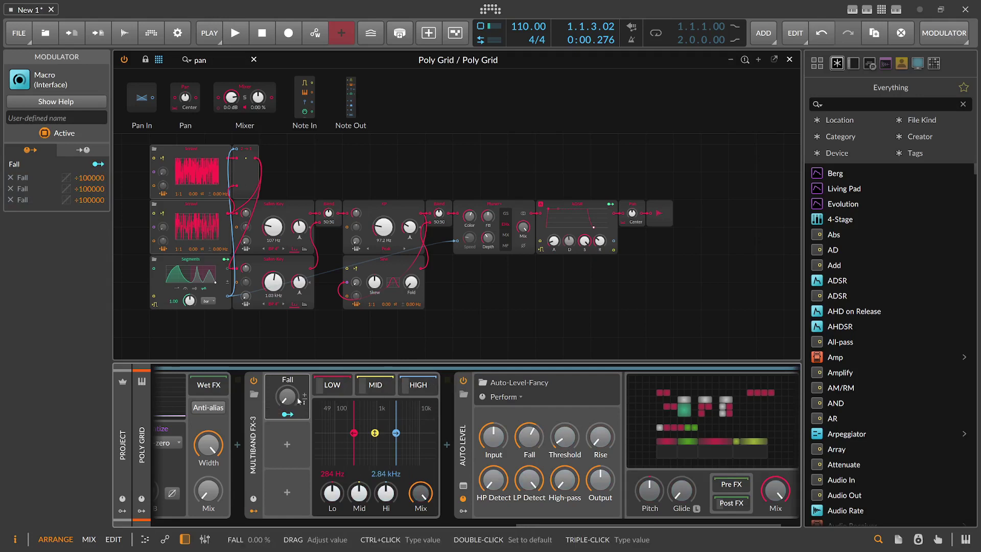
Try different amounts on the Fall macro of Multiband FX-3 and bring it down to about 26 %.
drag(289, 399, 289, 385)
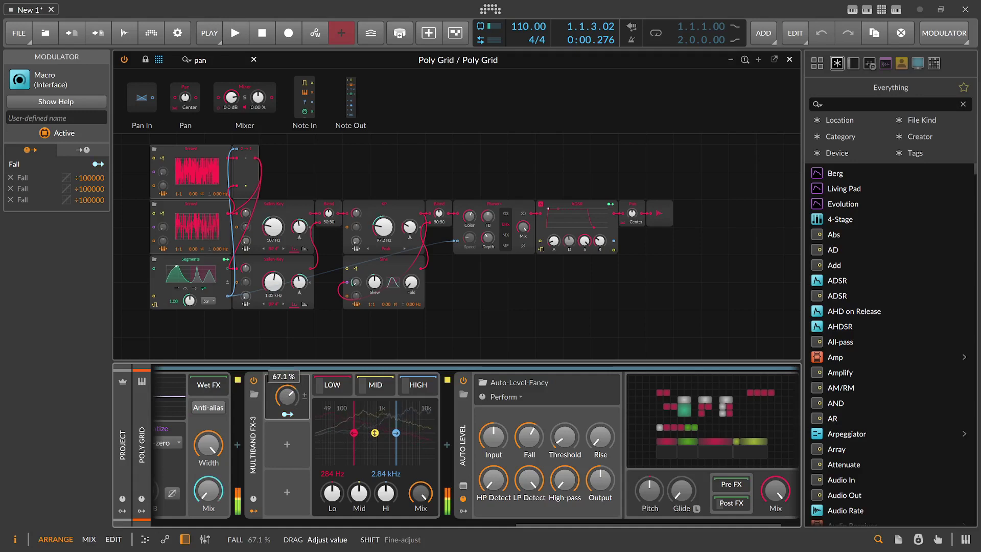
drag(289, 385, 289, 409)
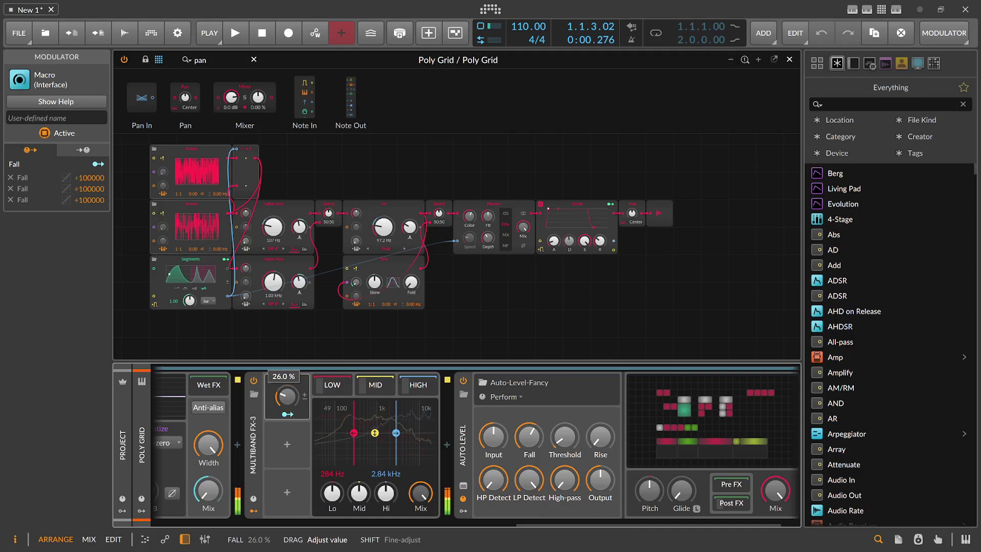
drag(289, 409, 289, 409)
Adjust the Color of the Phaser+ module in the Poly Grid and lower its Mix to about 13 %.
drag(522, 227, 523, 227)
drag(469, 216, 469, 216)
drag(522, 227, 523, 227)
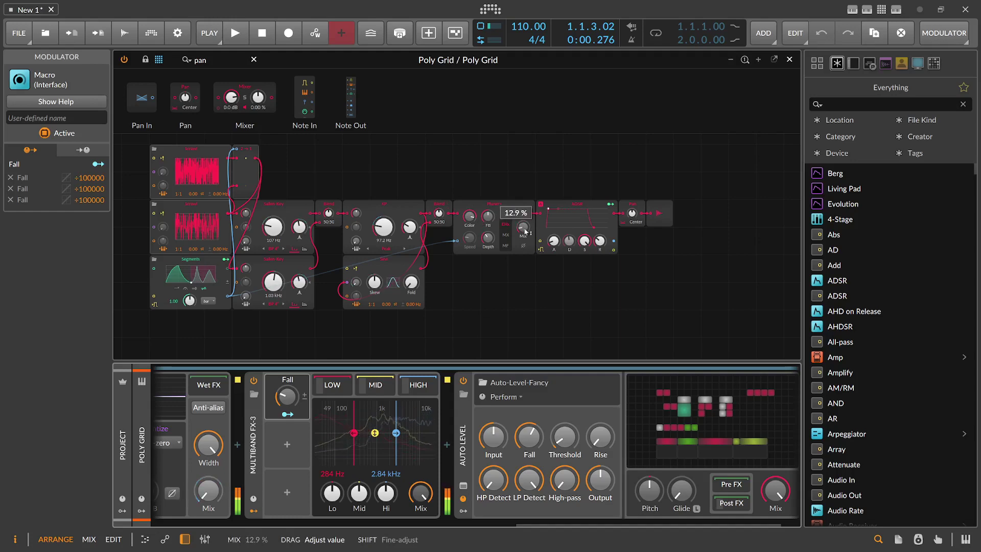
drag(525, 231, 525, 231)
Delete Multiband FX-3 and insert a Multiband FX-2 container between Bit-8 and Auto Level.
click(301, 427)
key(Delete)
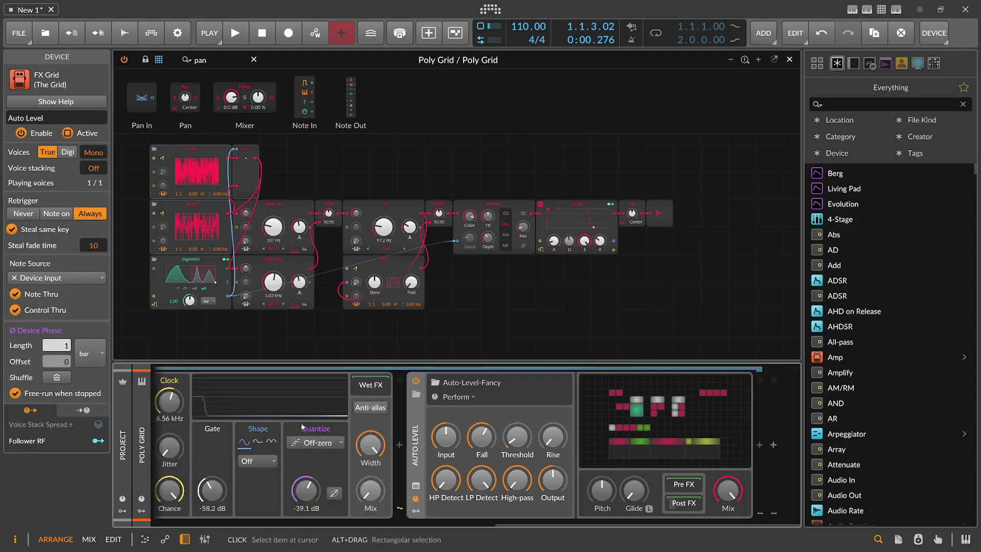
click(399, 444)
text(fx-)
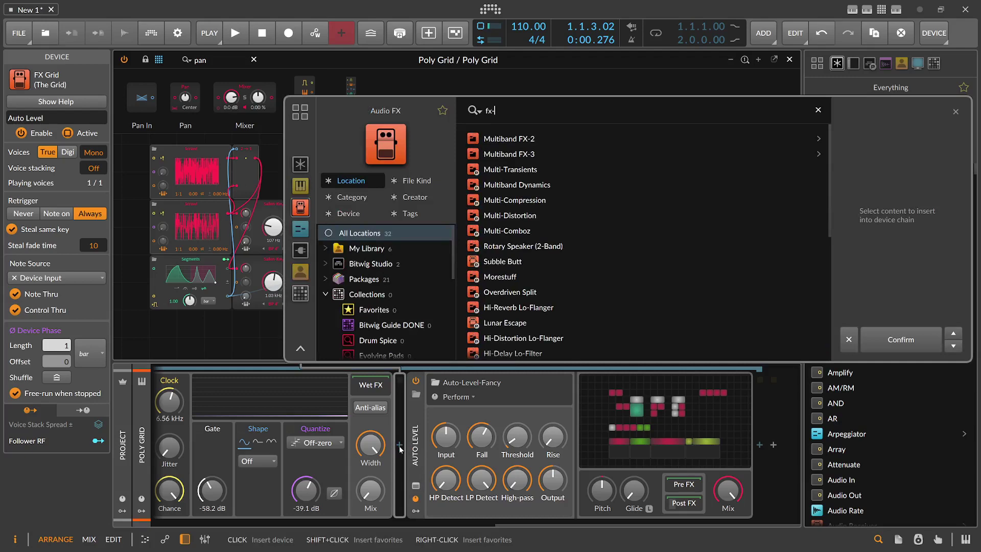
key(Return)
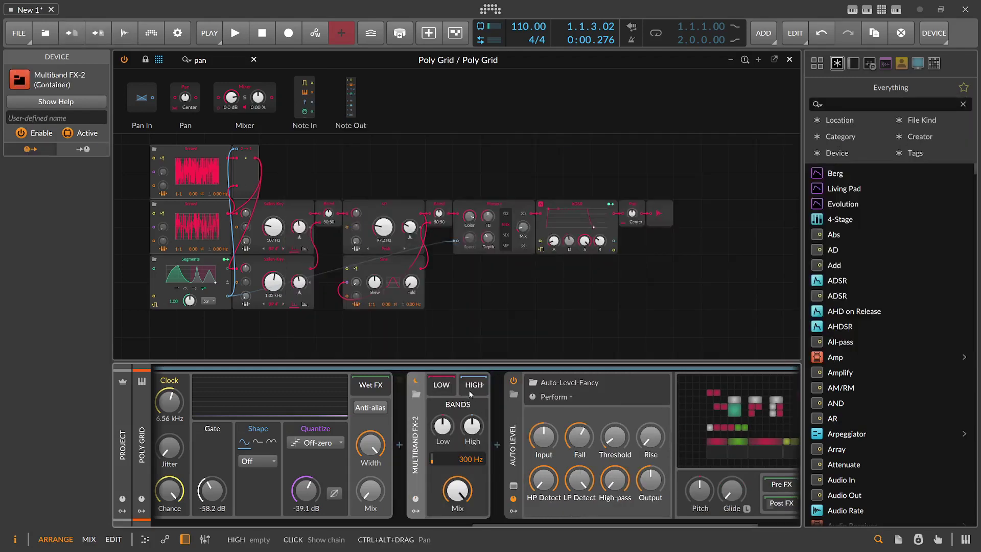
Insert a Tool device in the low band of Multiband FX-2 and set its Width to 0.00 %.
click(498, 445)
text(p)
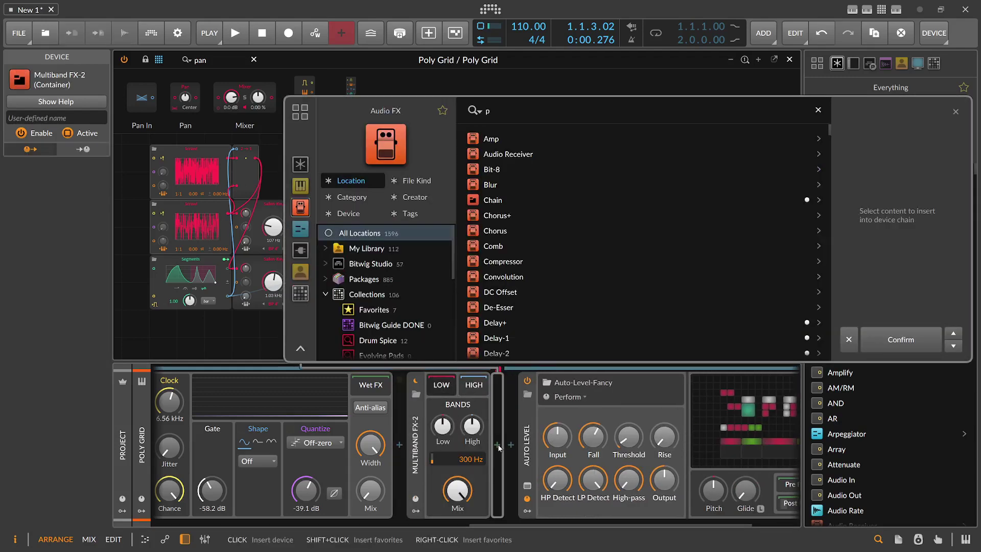
key(BackSpace)
text(troo)
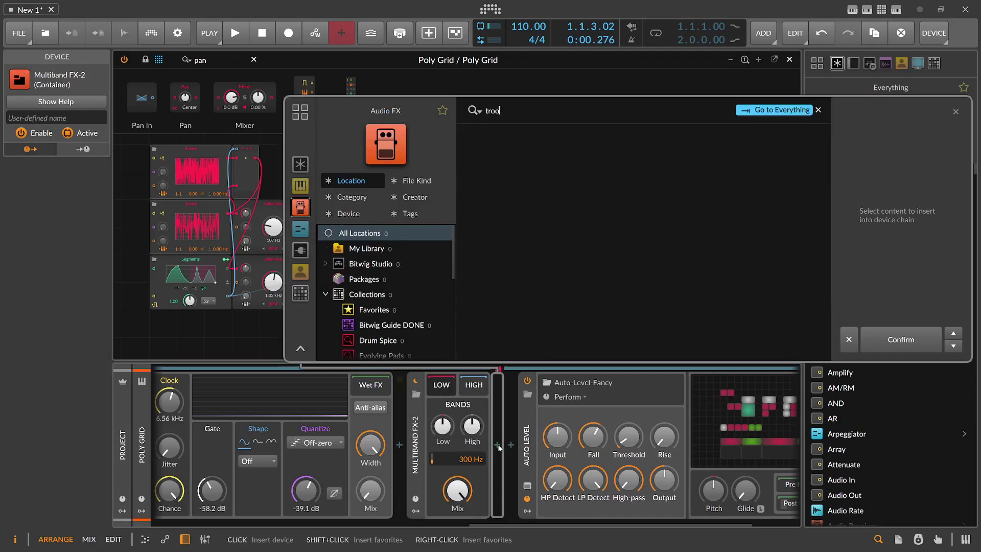
key(BackSpace)
key(BackSpace)
key(BackSpace)
text(oo)
key(Return)
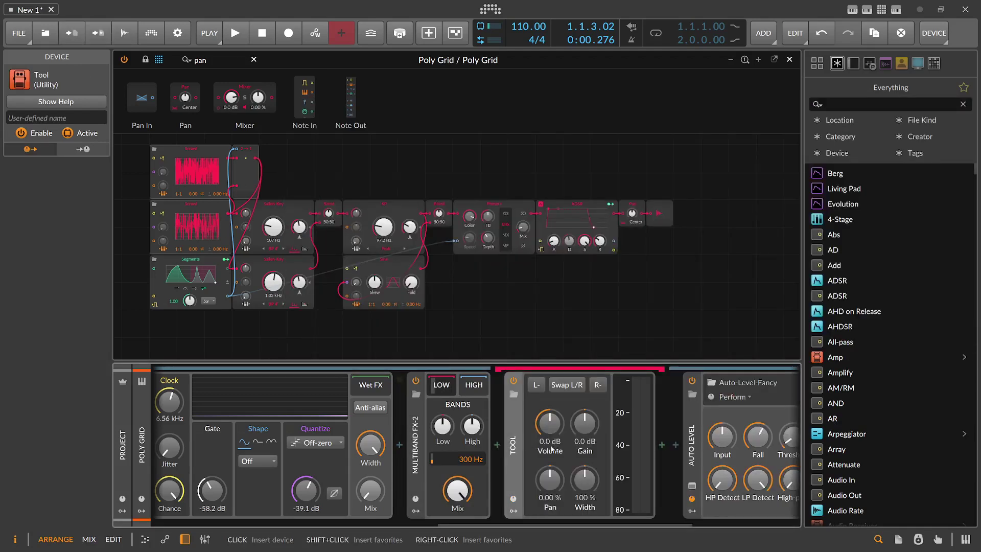
drag(584, 480, 584, 531)
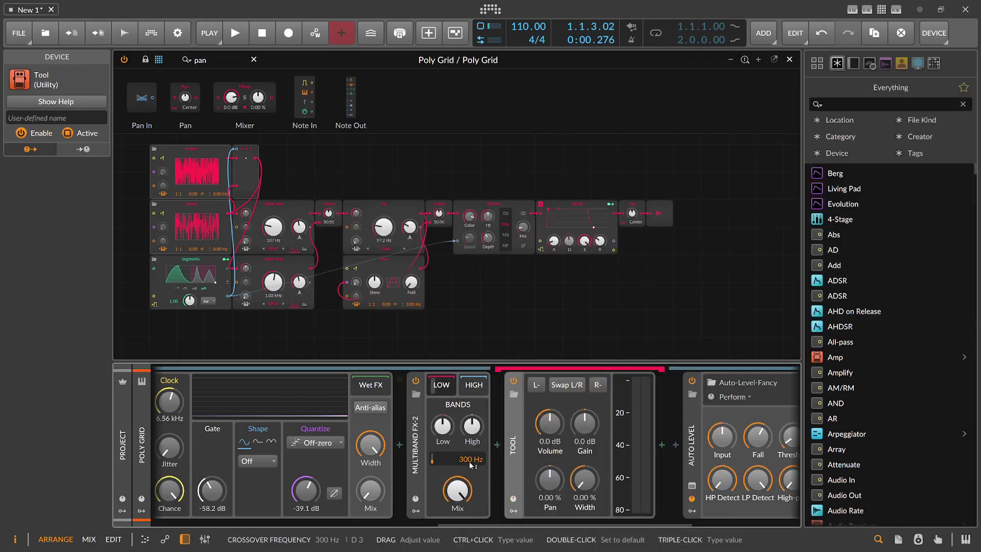
Lower the High band level of Multiband FX-2 and insert a Peak Limiter after Tool in the low band.
drag(471, 425, 471, 491)
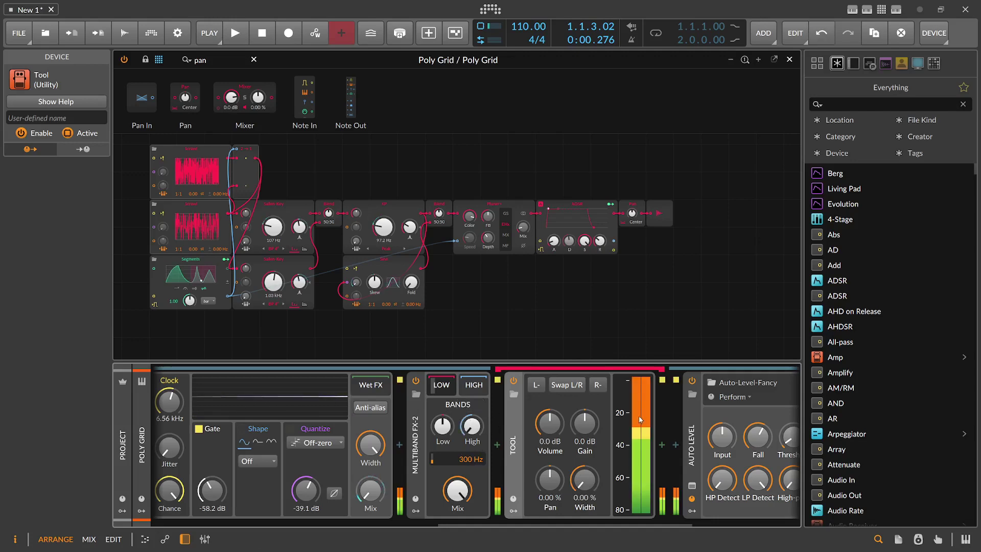
click(662, 444)
text(peak)
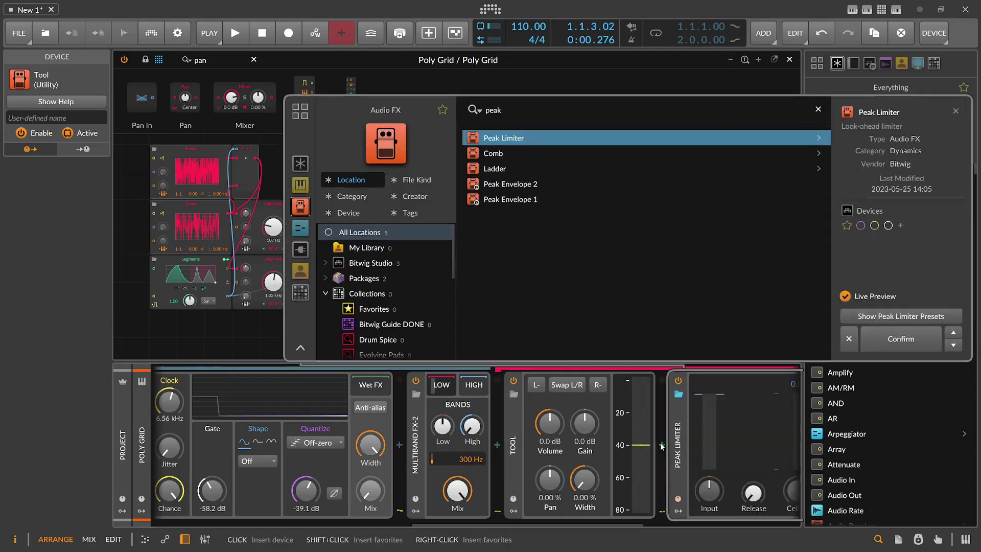
key(Return)
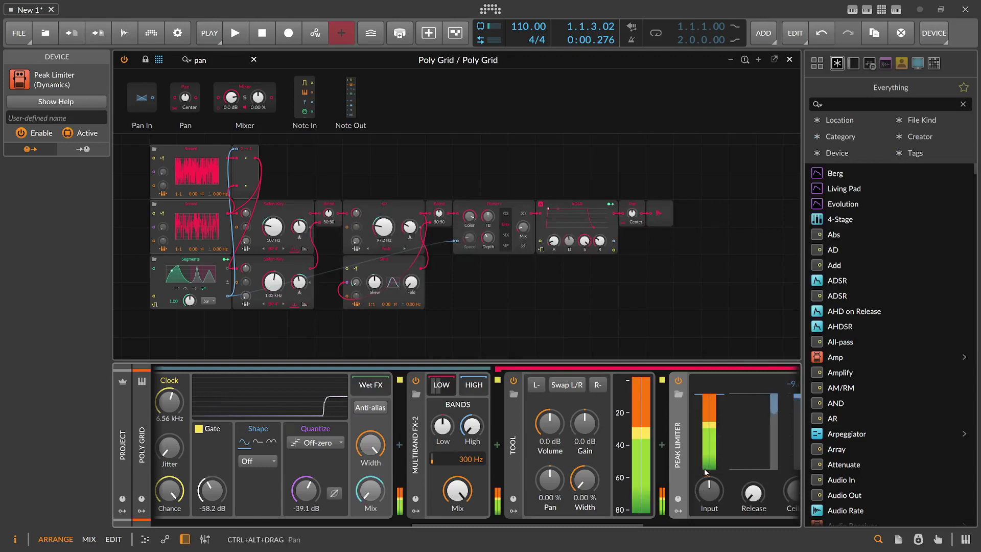
Adjust the Peak Limiter's Input gain, move the device into the high band of Multiband FX-2 and set its Input gain to +3.3 dB.
drag(708, 489, 708, 500)
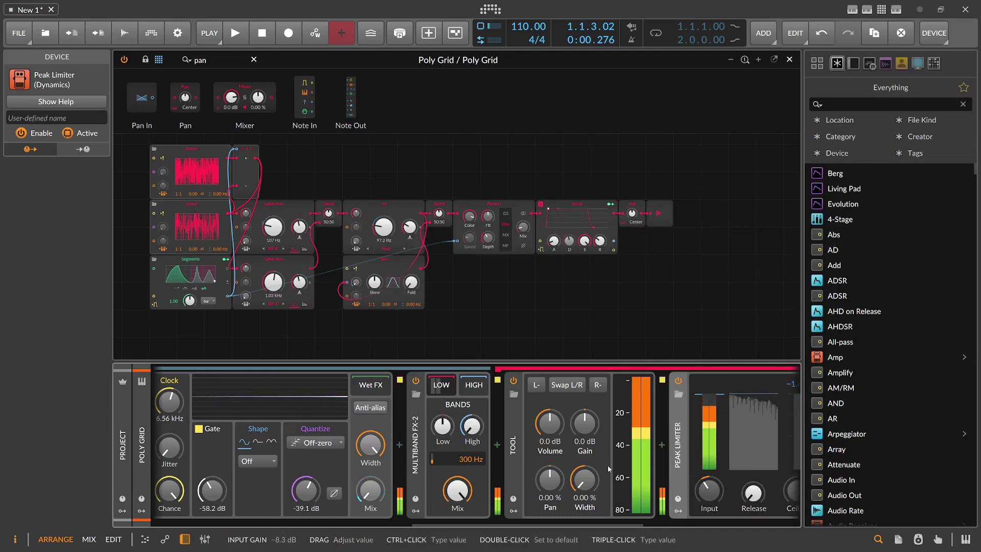
drag(677, 443, 480, 388)
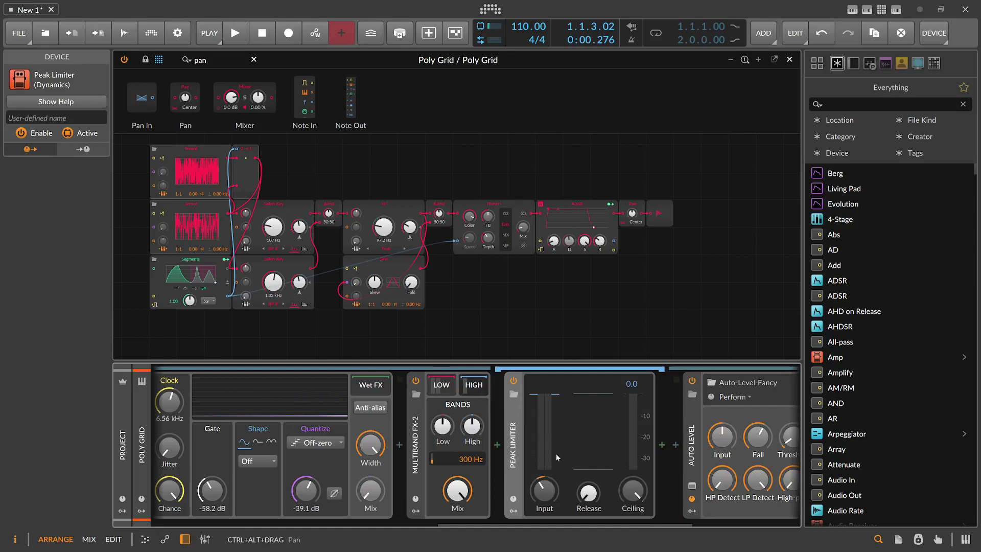
drag(544, 489, 544, 481)
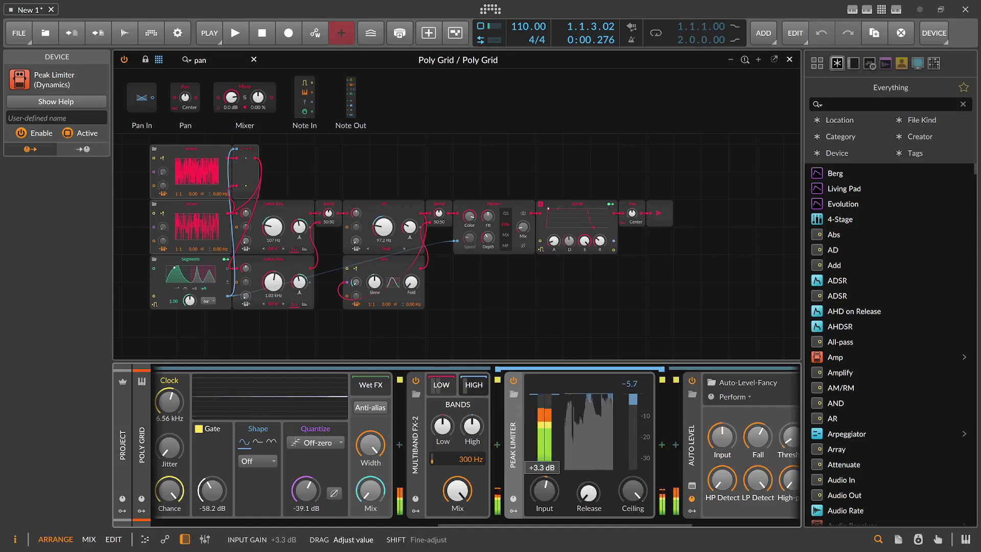
Insert an EQ-2 before the Peak Limiter in the high band of Multiband FX-2.
click(497, 445)
text(eq)
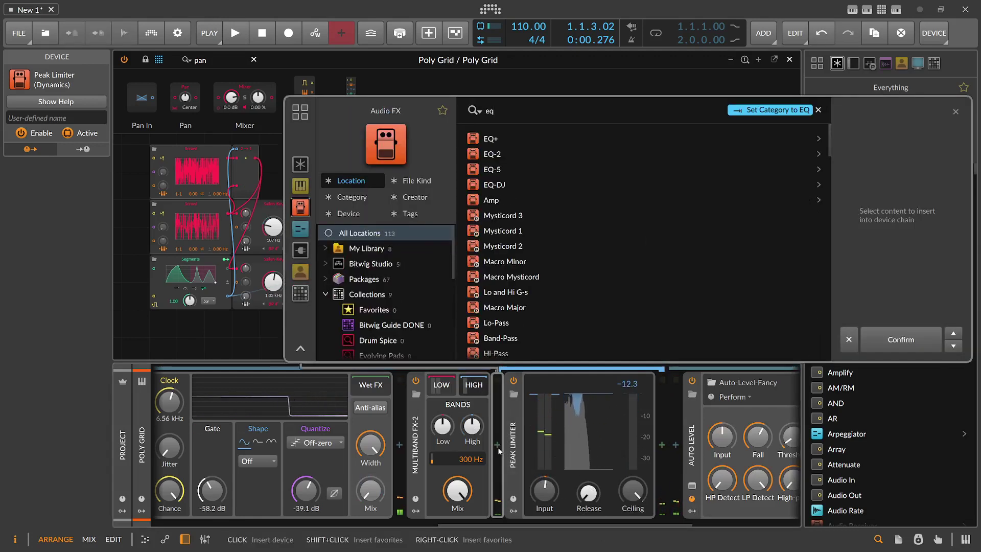
key(Down)
key(Down)
key(Down)
key(Return)
Change the Lo band of EQ-2 to High-pass (4-pole) and set its frequency to about 457 Hz.
click(557, 468)
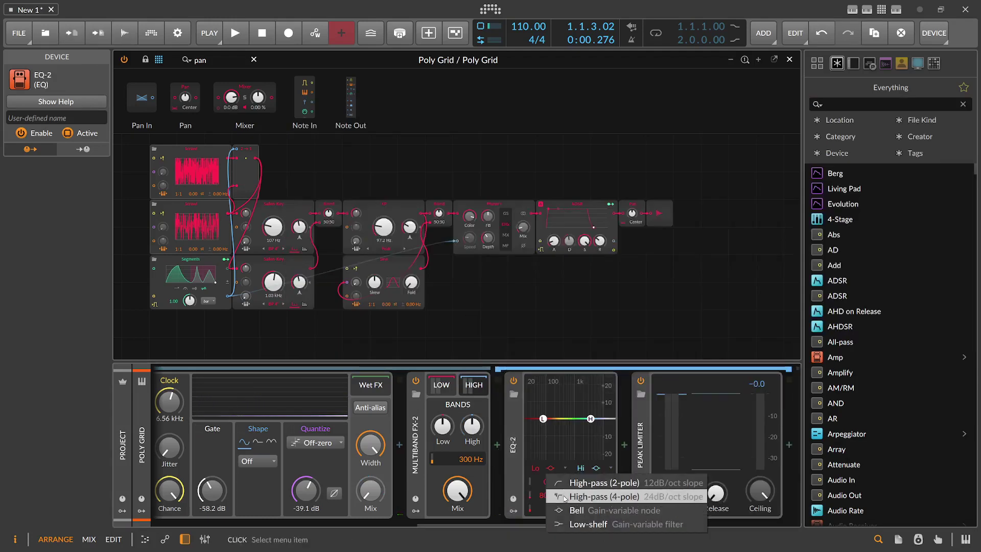
click(562, 493)
drag(554, 495, 557, 514)
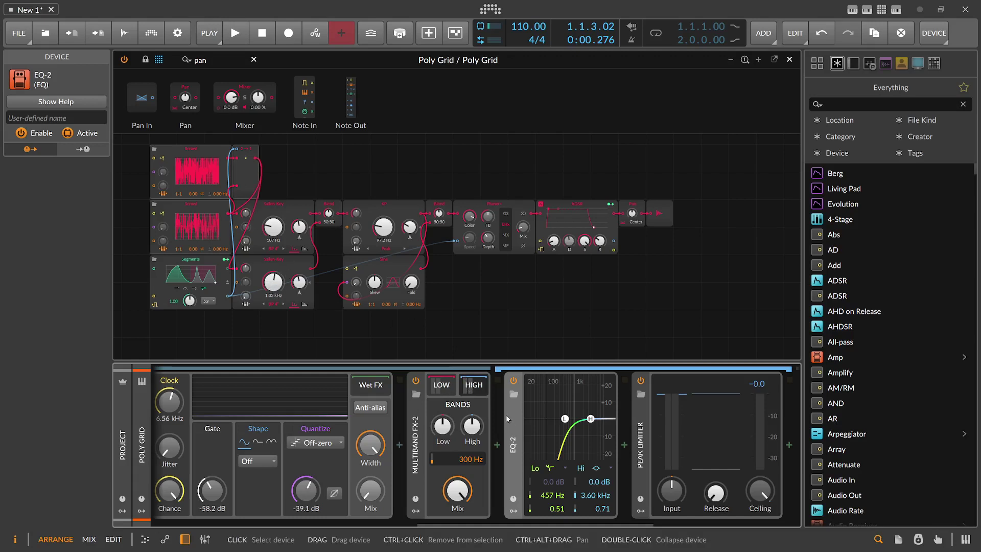
Delete Multiband FX-2 and add a third bell band to EQ+ at 11.2 kHz with +8.3 dB gain and a Q of 0.45.
click(420, 426)
key(Delete)
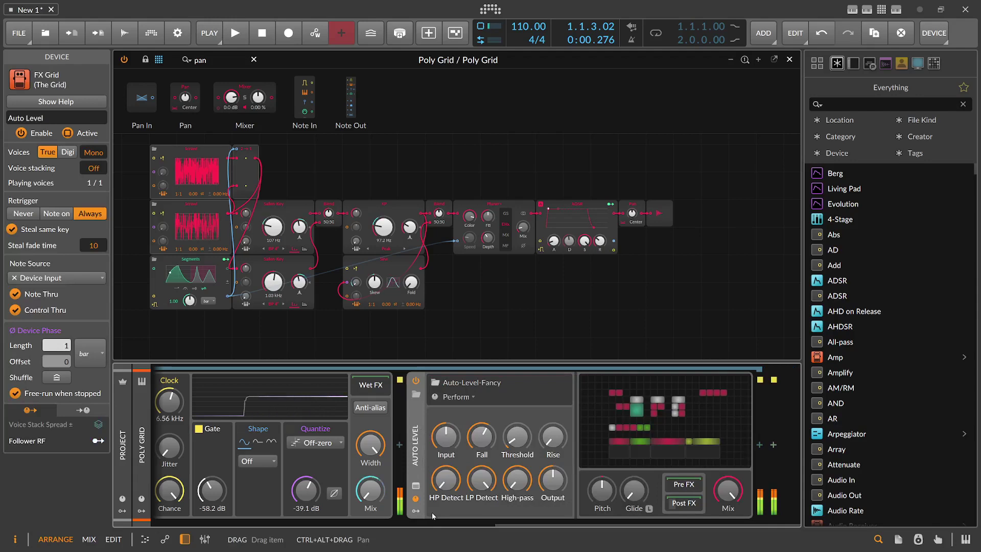
drag(464, 526, 232, 506)
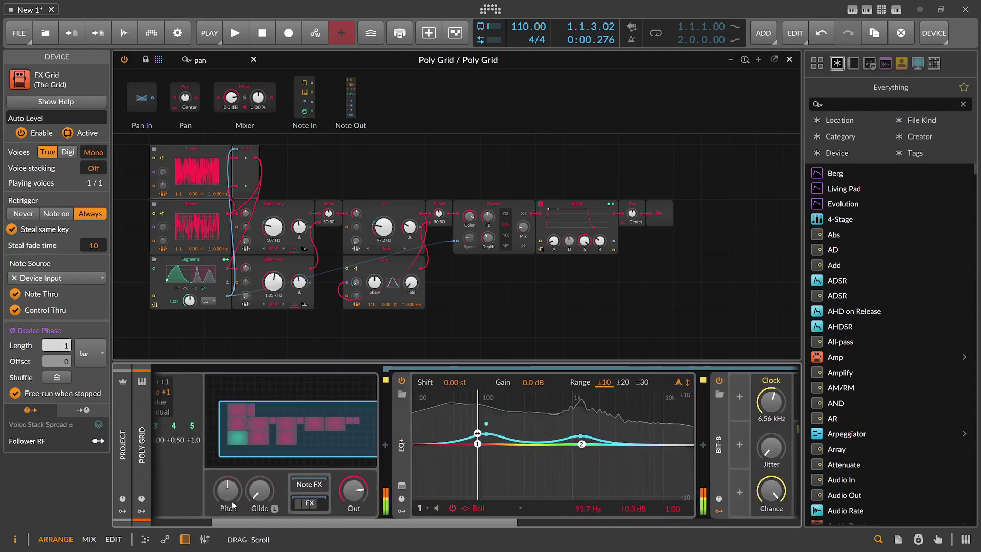
drag(630, 446, 648, 410)
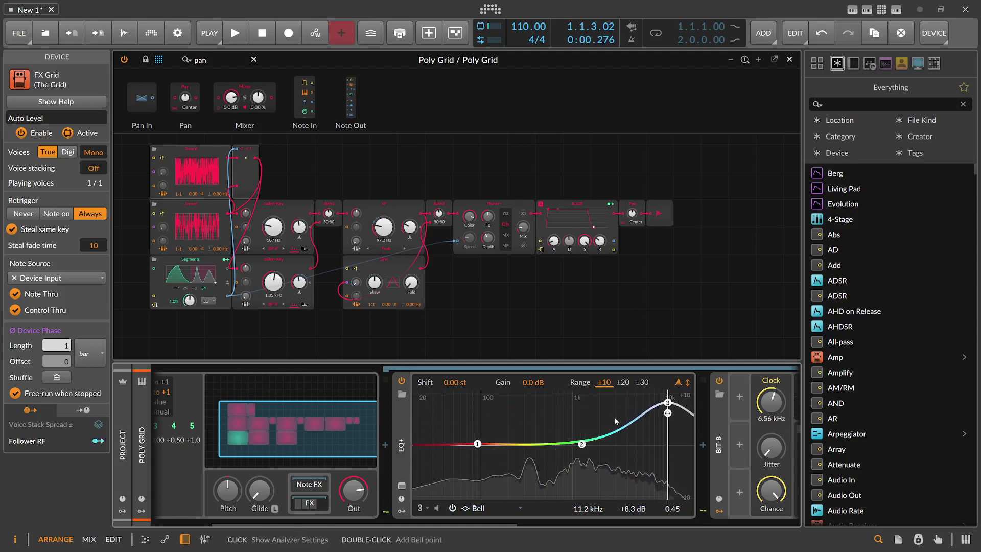
Examine the modulation routings of the Voice Stack modulator, the Sine oscillator and the Phaser+ module in the Poly Grid.
scroll(281, 509, left, 3)
click(221, 412)
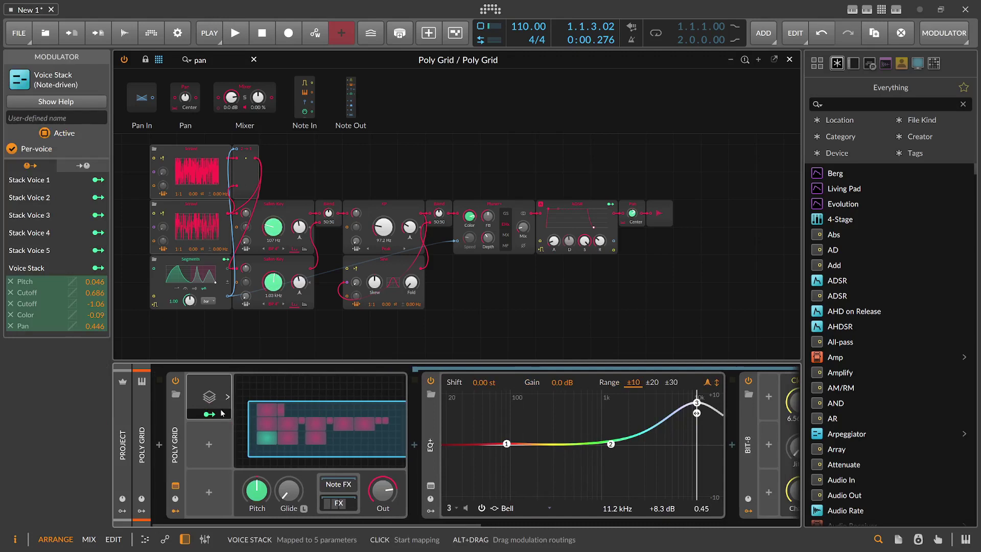
drag(310, 181, 359, 204)
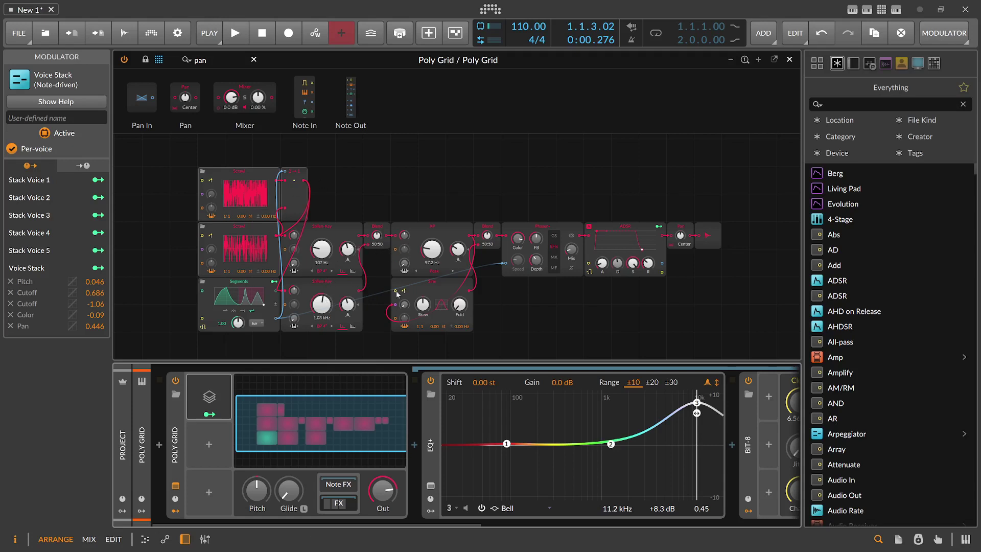
click(428, 292)
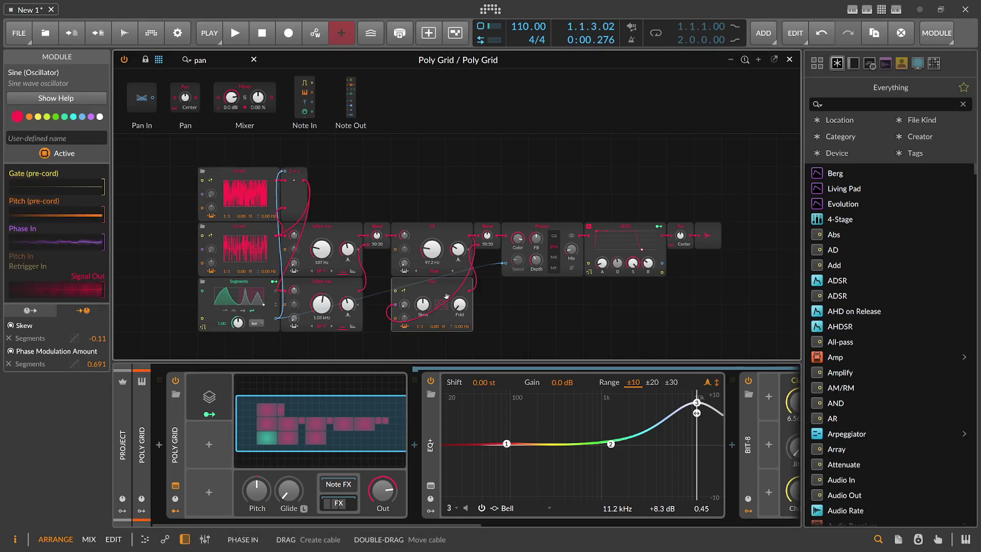
click(535, 228)
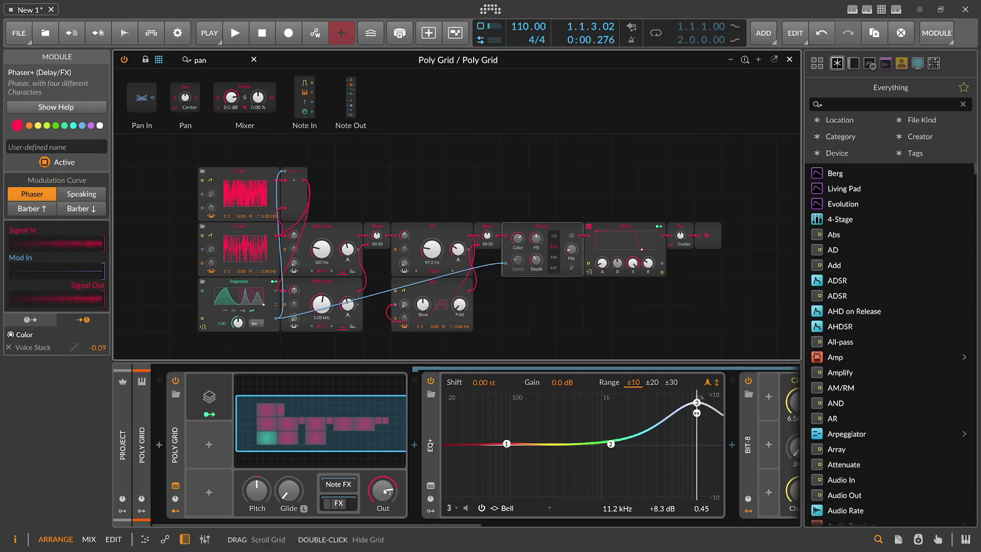
Insert a Distortion device between Bit-8 and Auto Level.
scroll(313, 469, down, 3)
scroll(380, 508, down, 9)
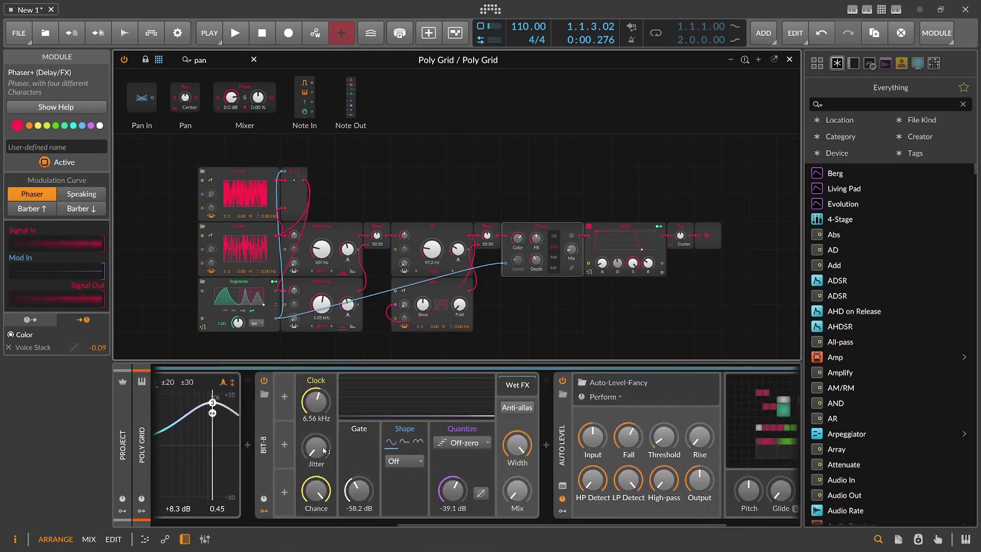
drag(436, 522, 538, 522)
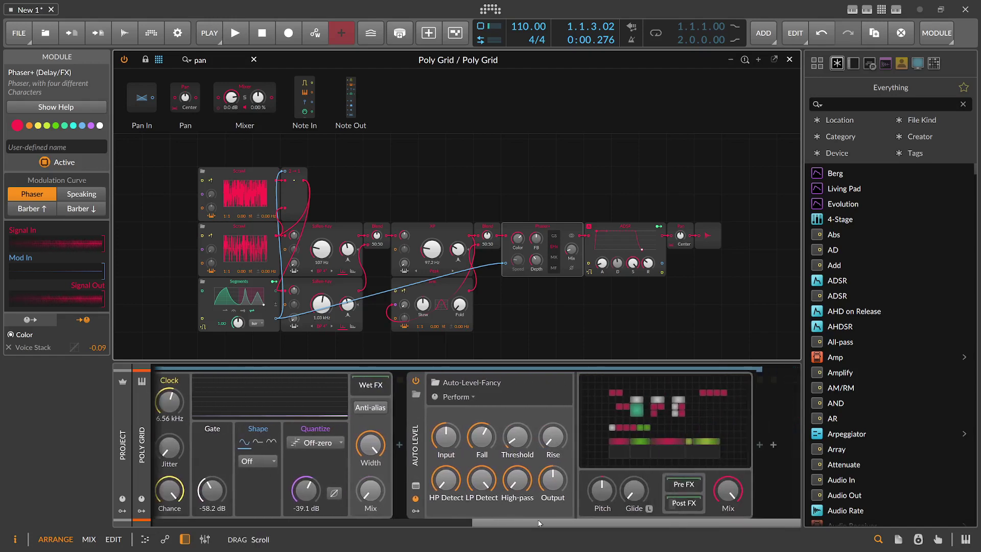
click(399, 444)
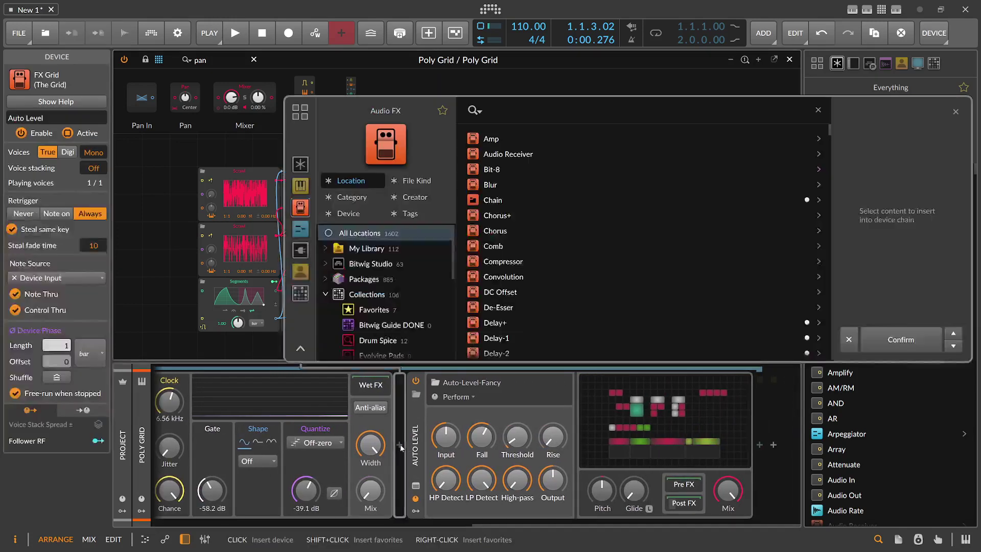
text(dis)
key(Return)
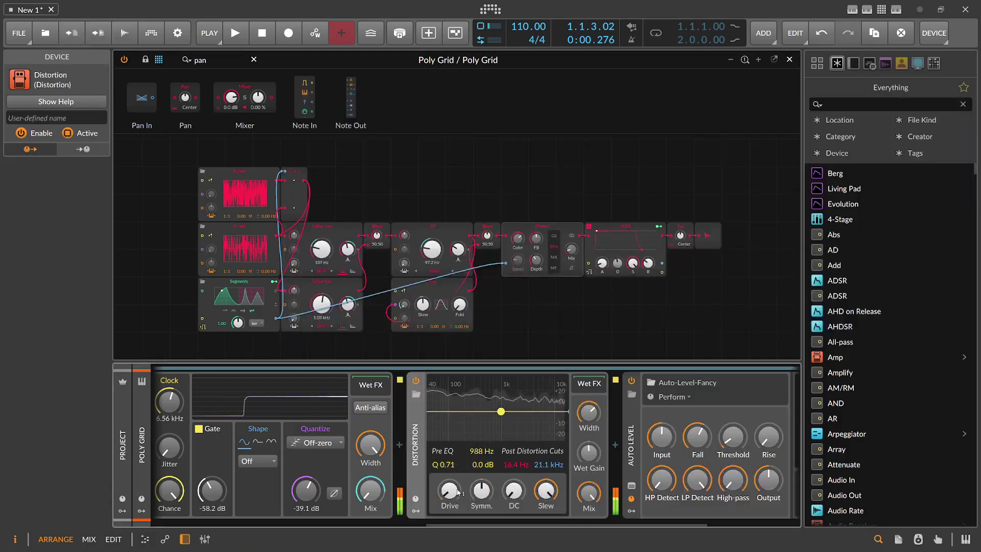
Insert an Amplify module between Pan and the output in the Poly Grid and set it to 26.9 %.
drag(405, 519, 208, 521)
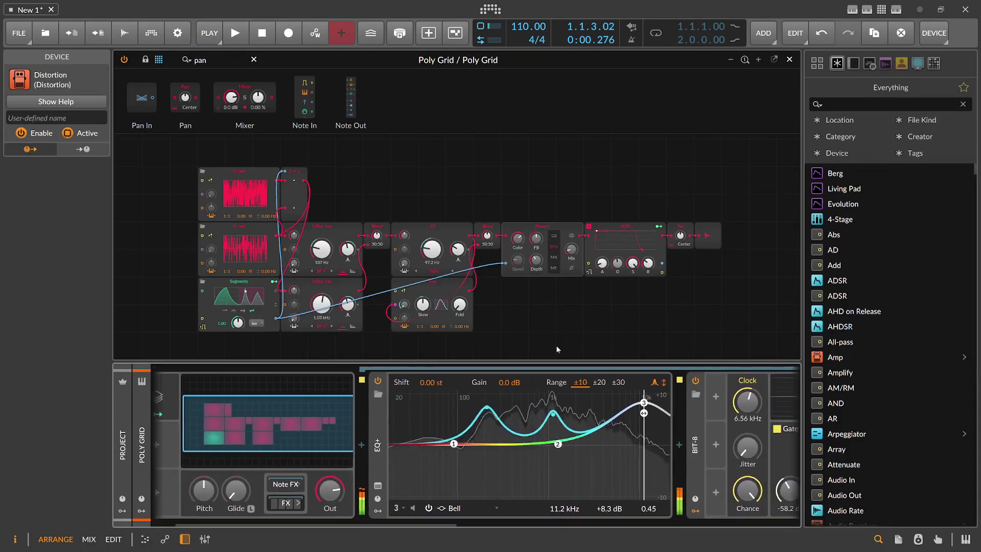
click(206, 67)
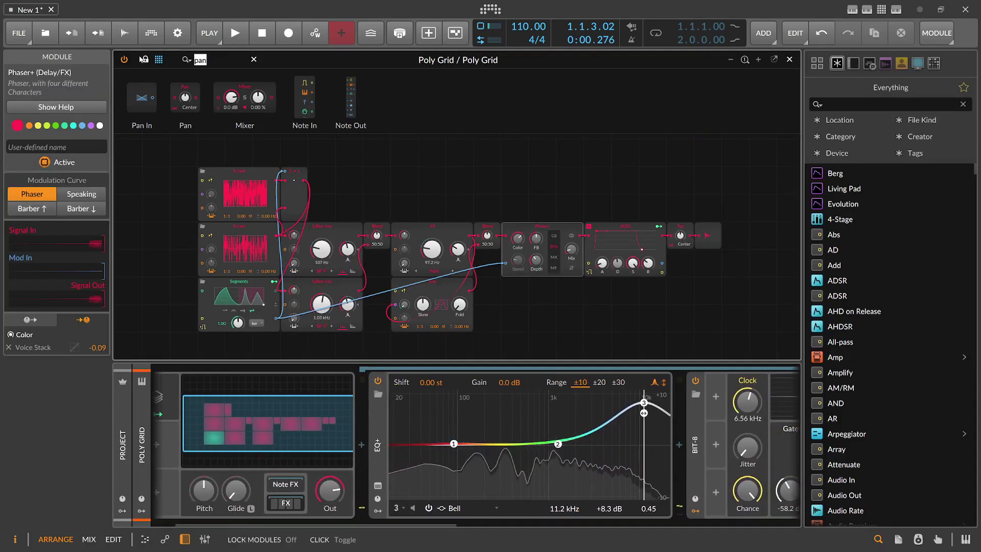
text(amp)
drag(141, 97, 708, 245)
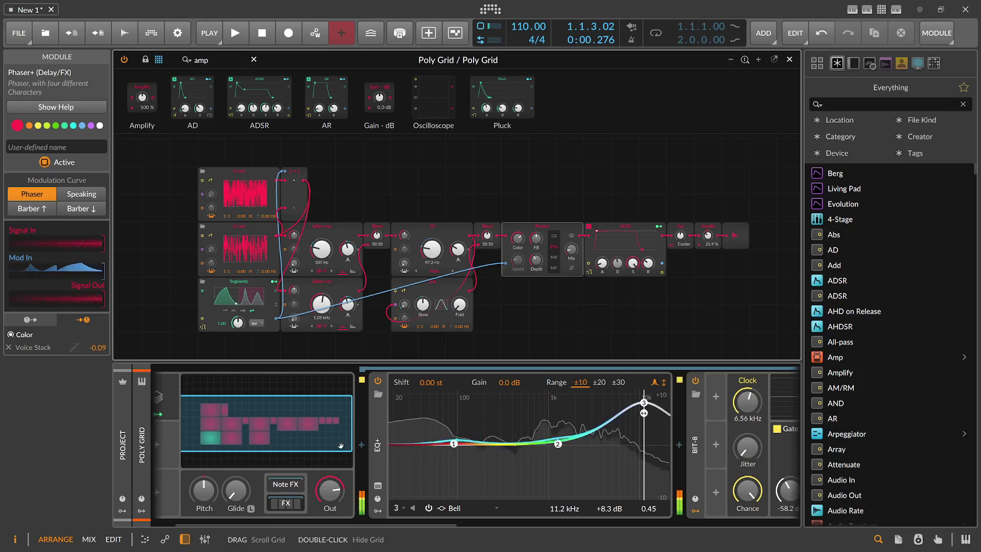
Set the lower filter's cutoff next to Segments to 1.01 kHz and adjust the amount of its Segments modulation.
drag(321, 304, 321, 316)
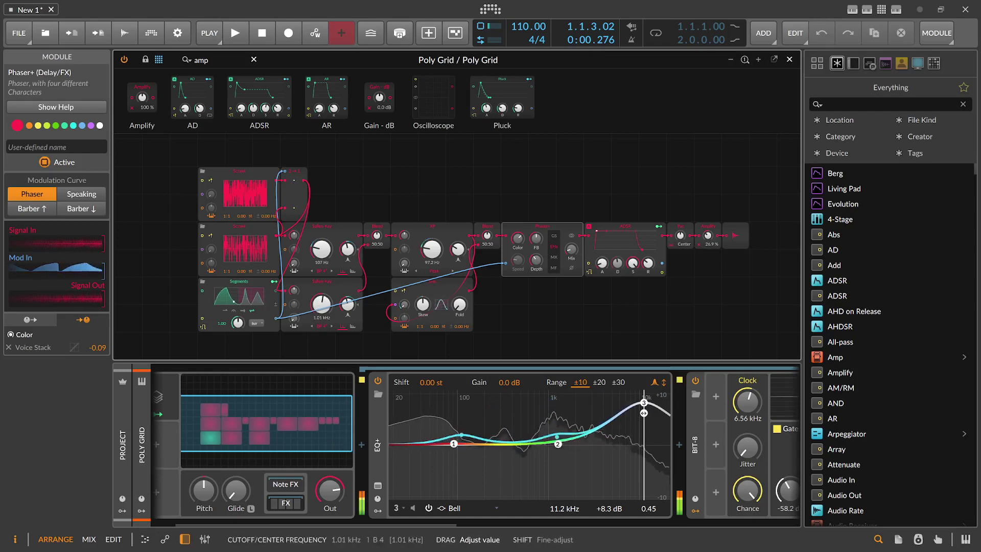
right_click(321, 303)
click(381, 421)
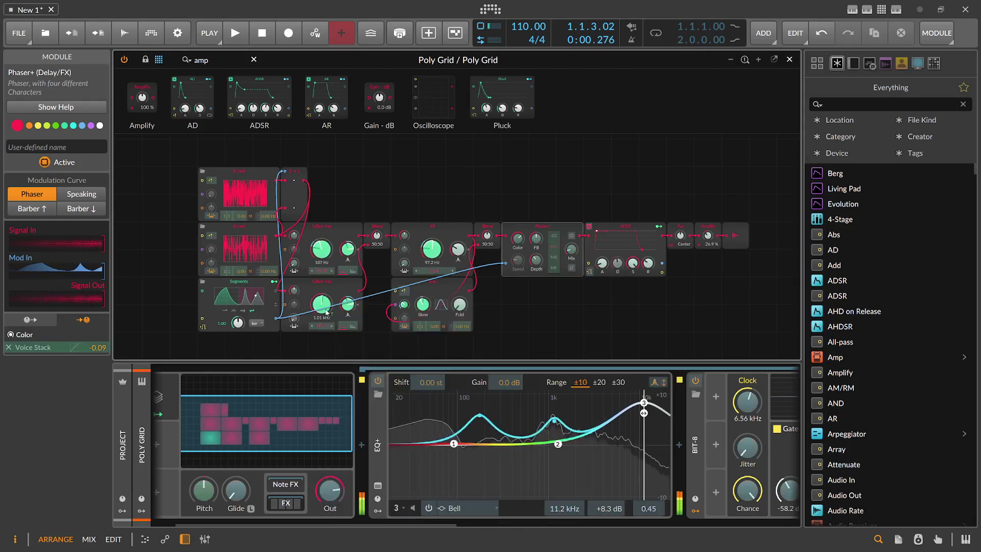
drag(323, 307, 323, 333)
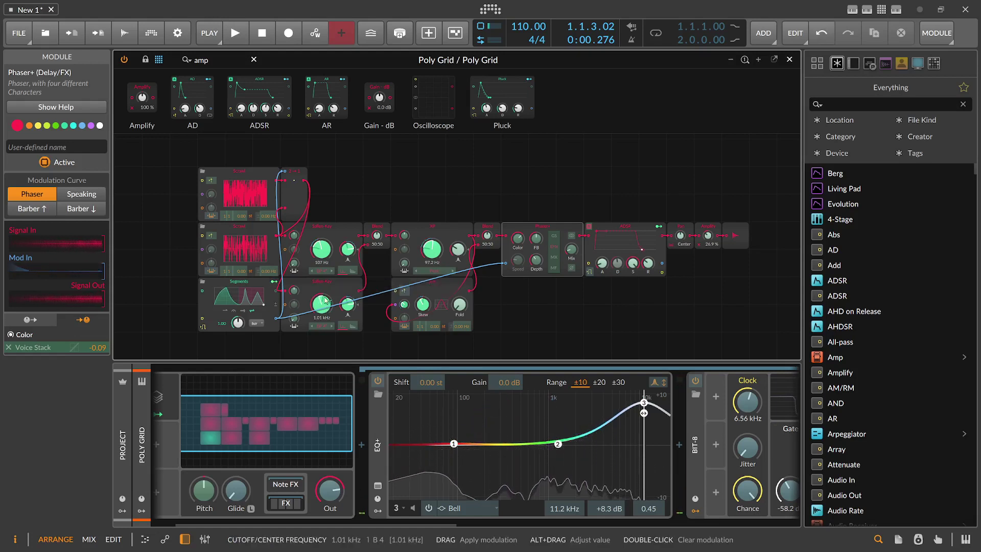
click(276, 284)
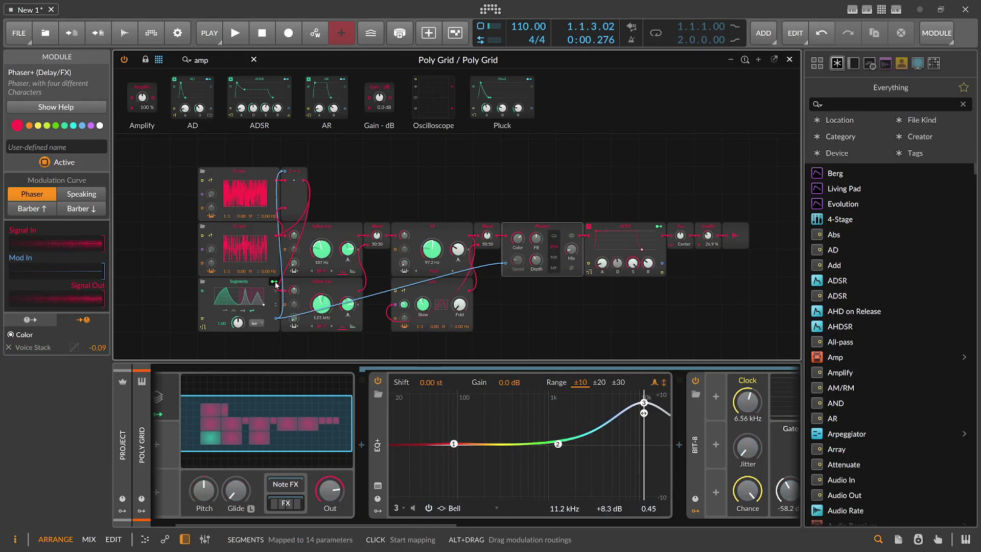
drag(293, 522, 186, 522)
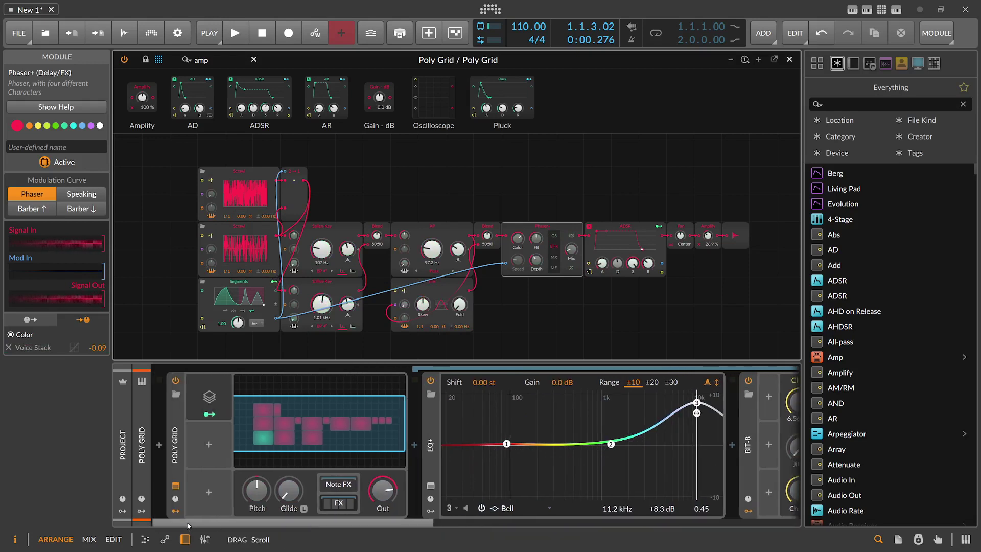